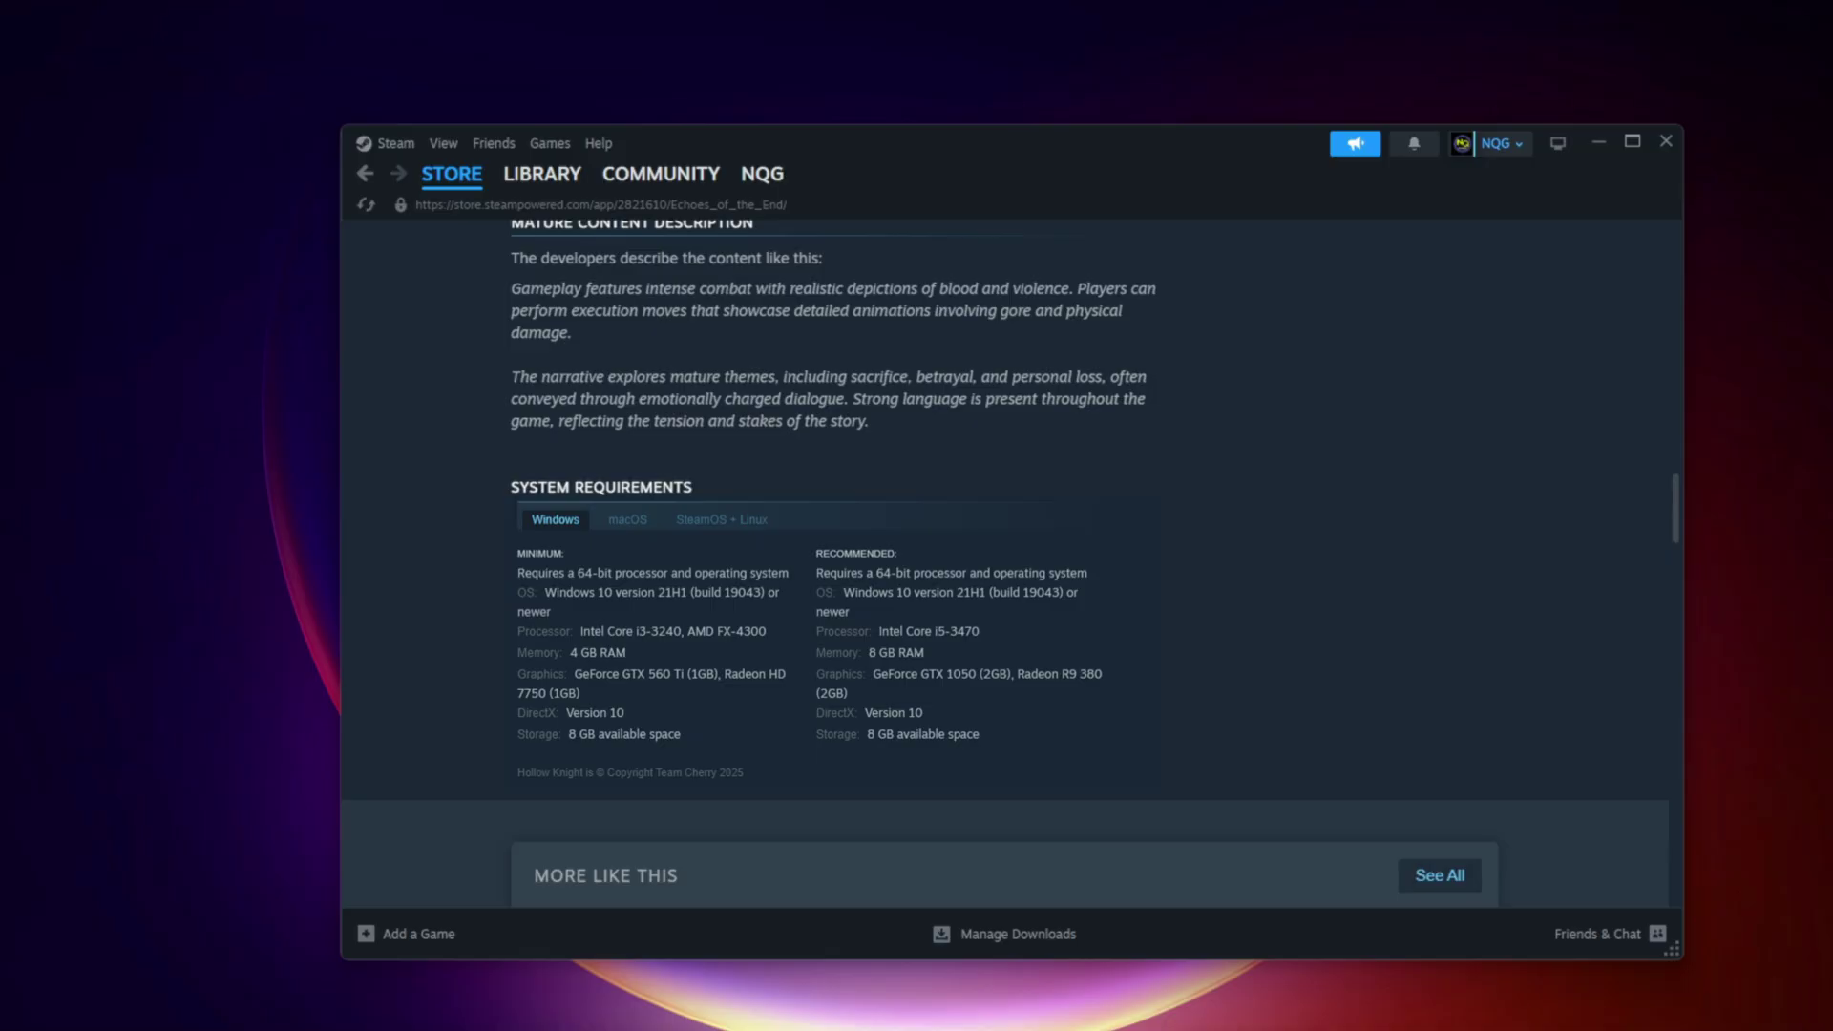
In the Library, open Play Echoes of the End's Properties and paste -windowed -noborder into Launch Options.
click(537, 175)
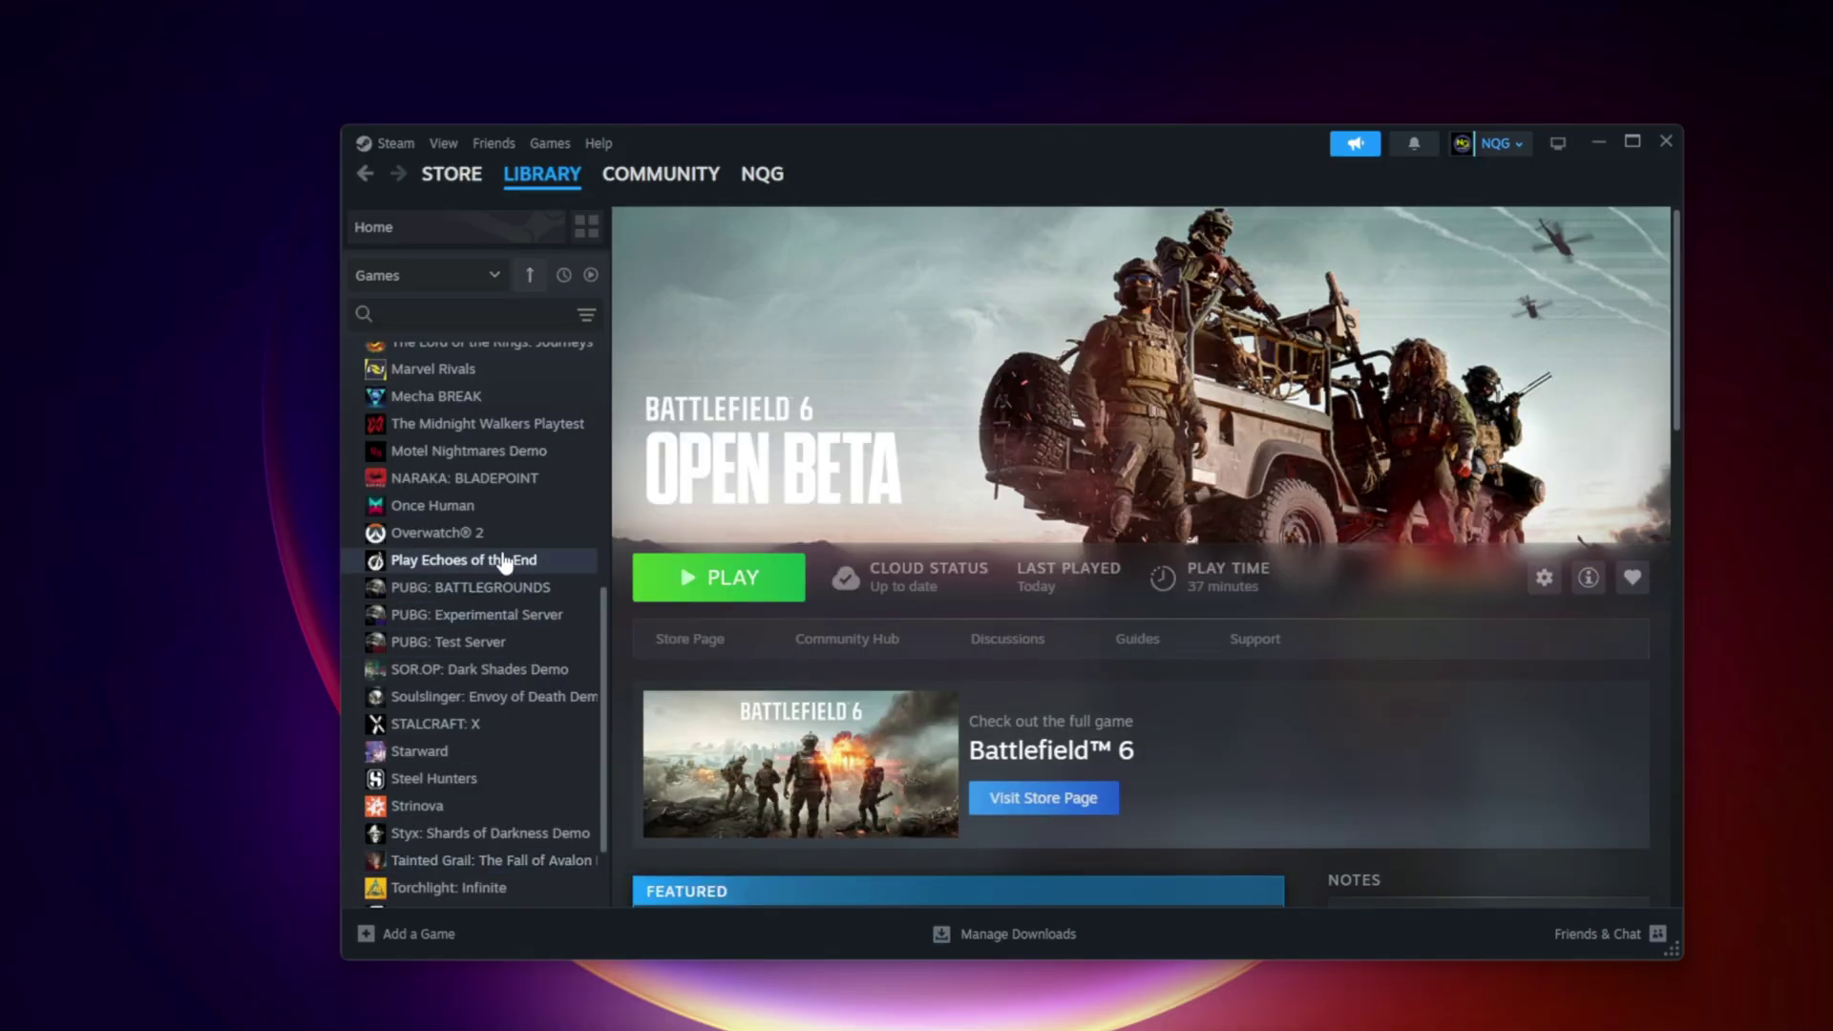
right_click(500, 559)
click(571, 718)
click(998, 680)
text(-windowed -noborder)
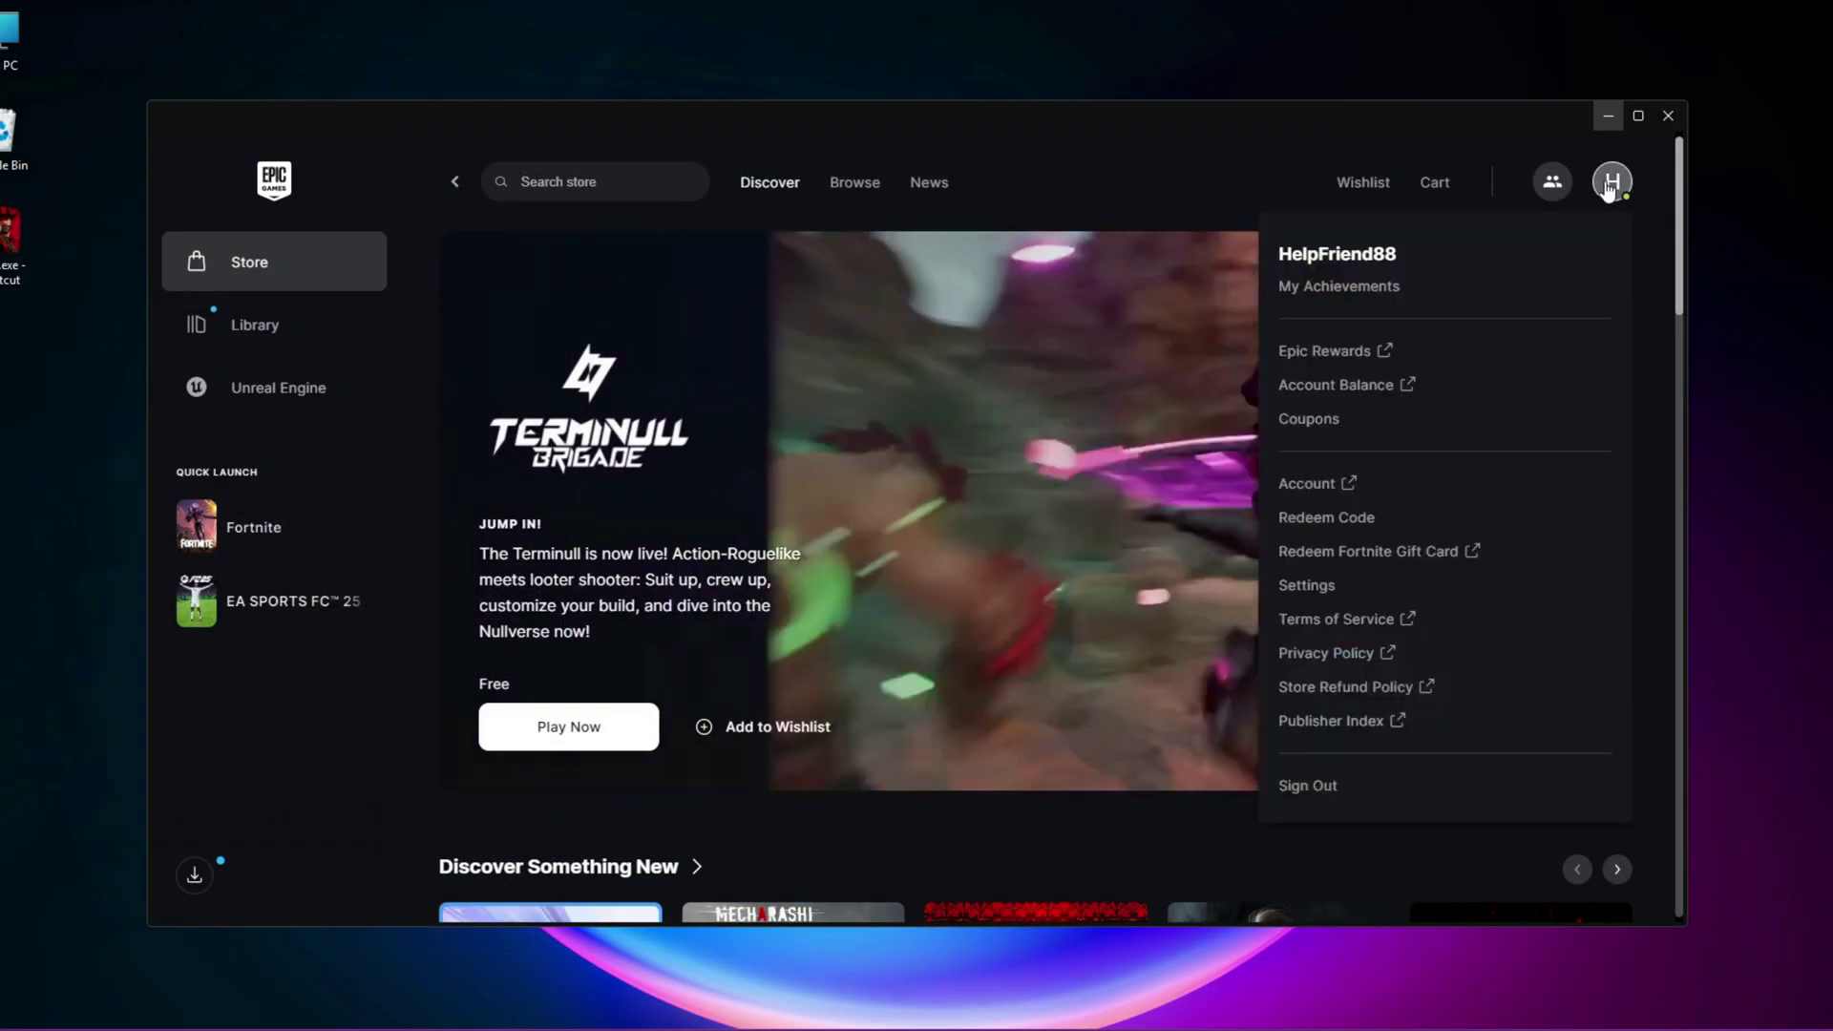
Open the Epic launcher's Settings, scroll to Manage Games and expand Fortnite's options.
click(1306, 584)
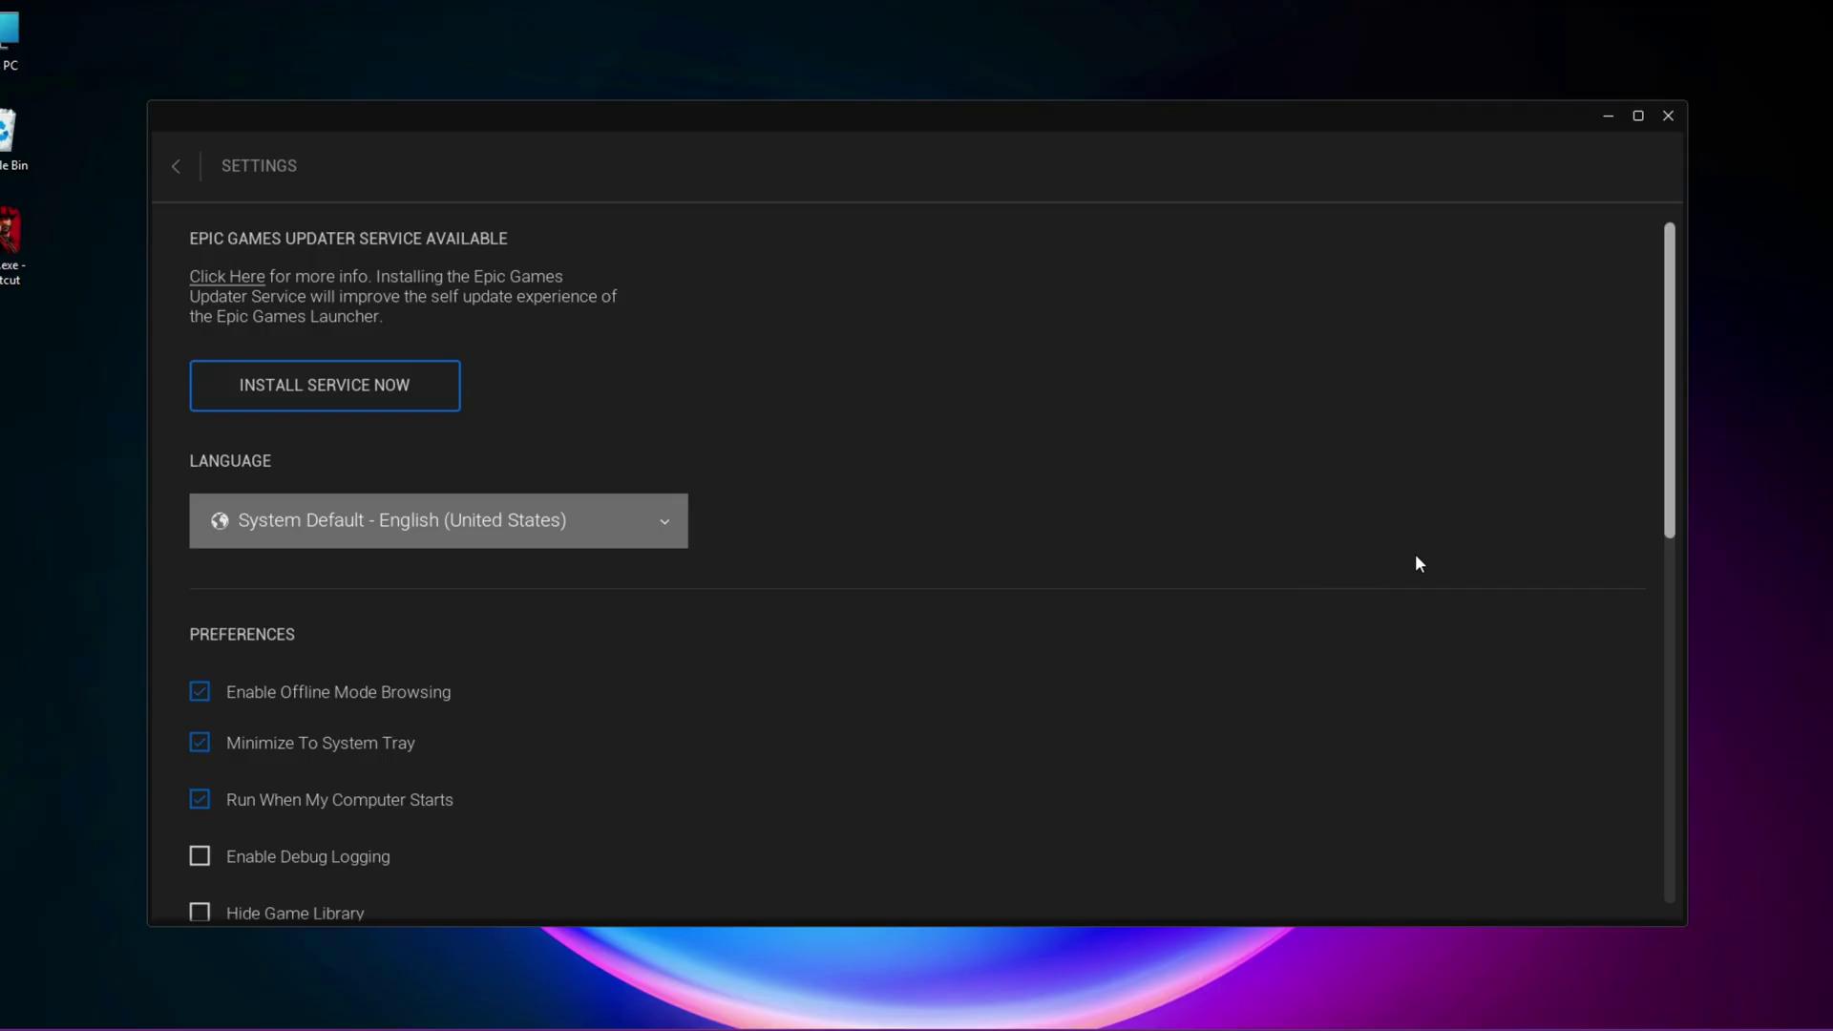
scroll(557, 810, down, 5)
scroll(572, 840, down, 5)
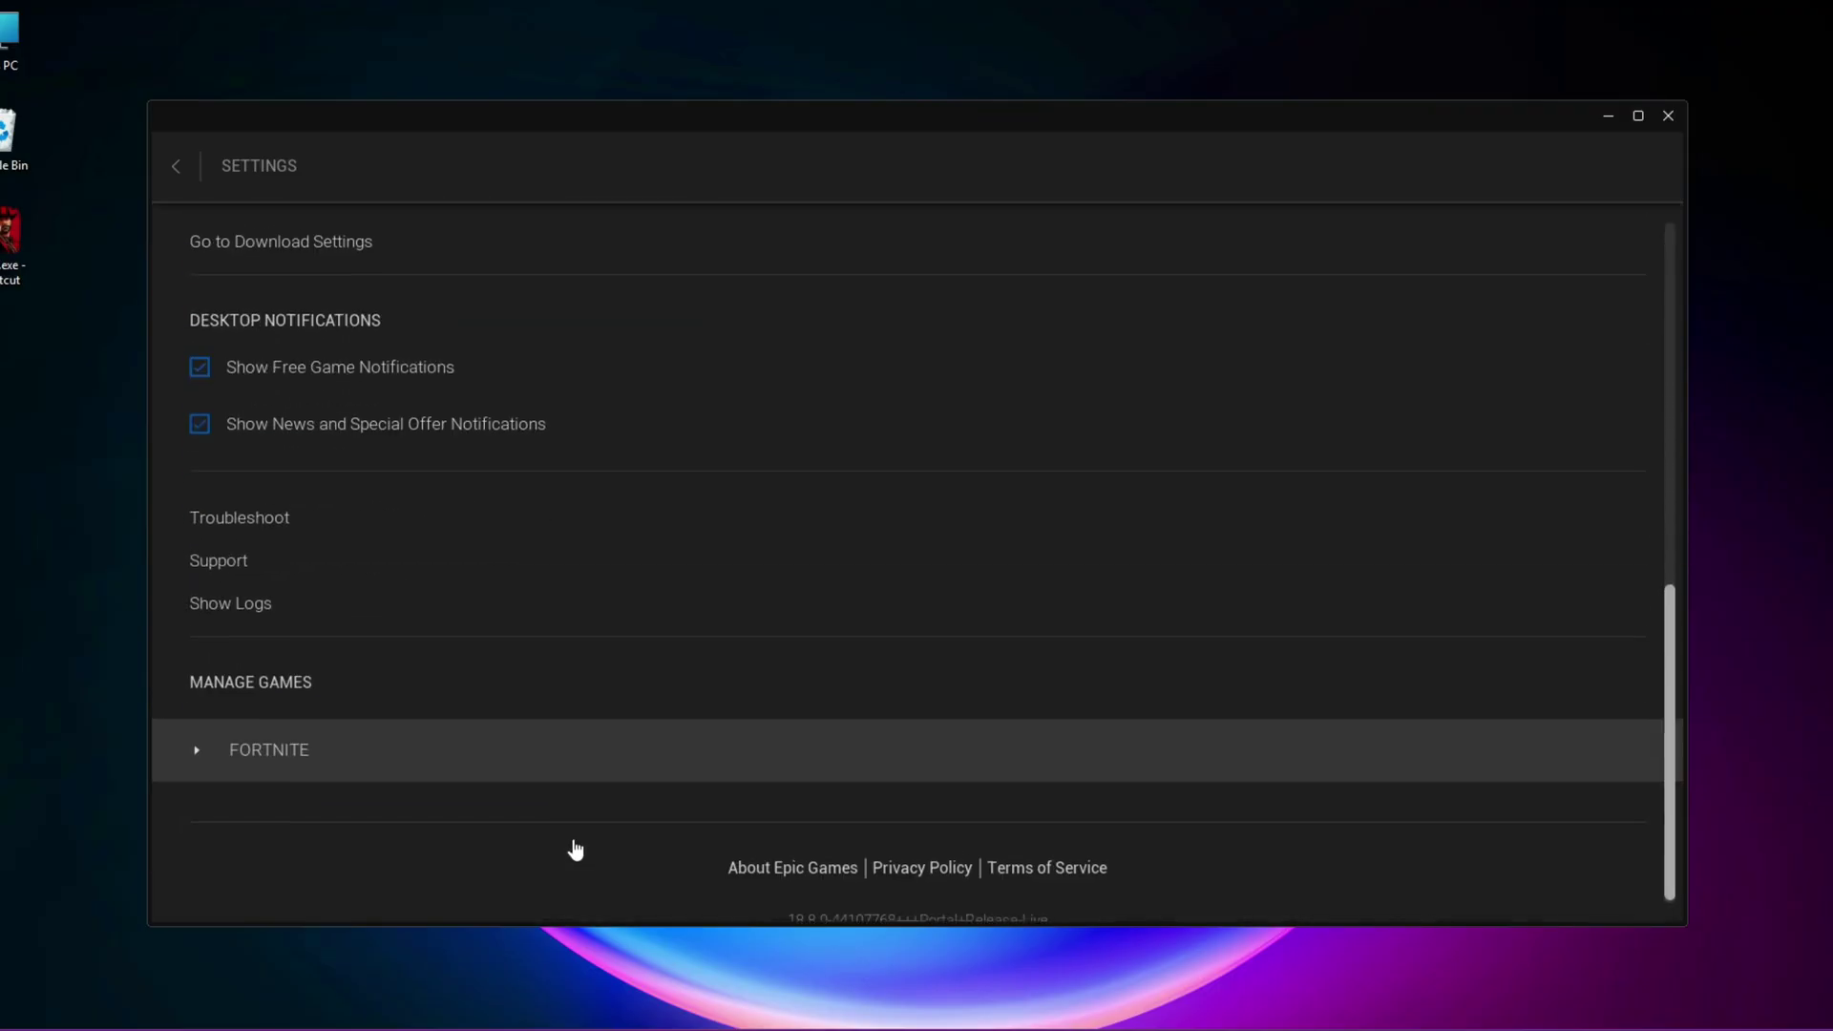
click(209, 751)
scroll(487, 800, down, 2)
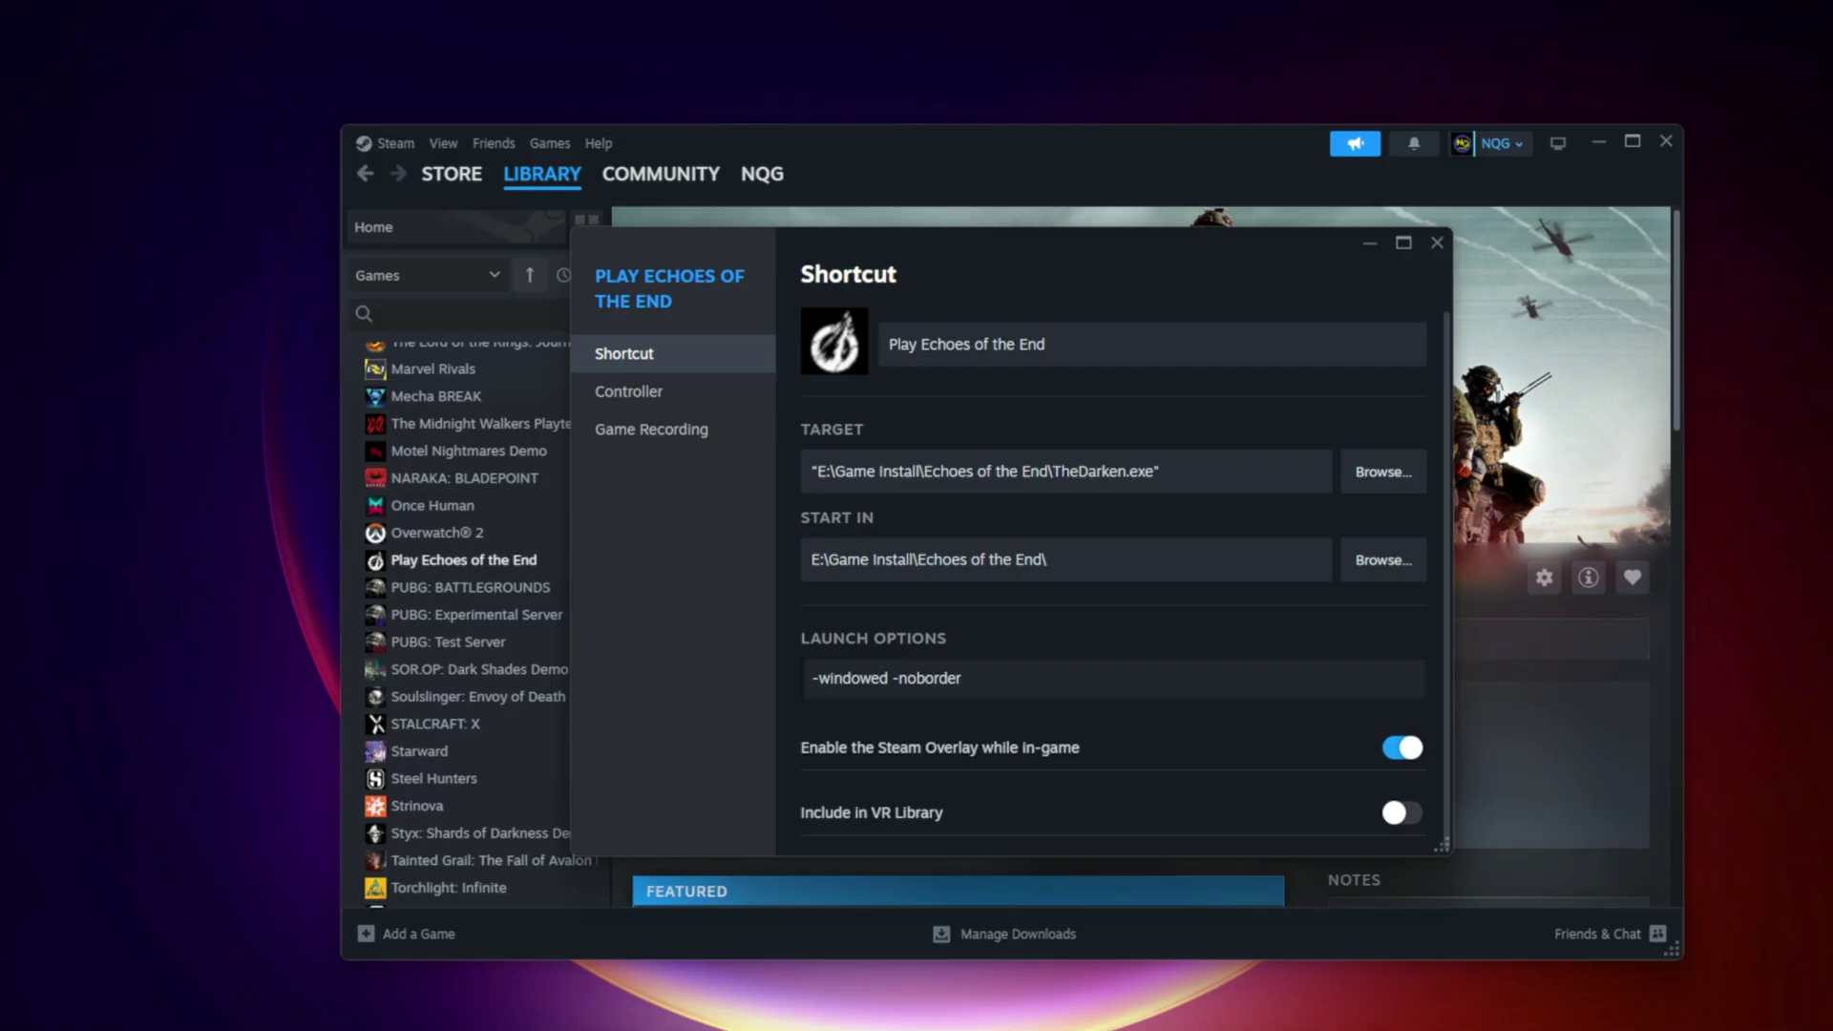
Append -dx11 so the launch options read -windowed -noborder -dx11.
text(-dx11)
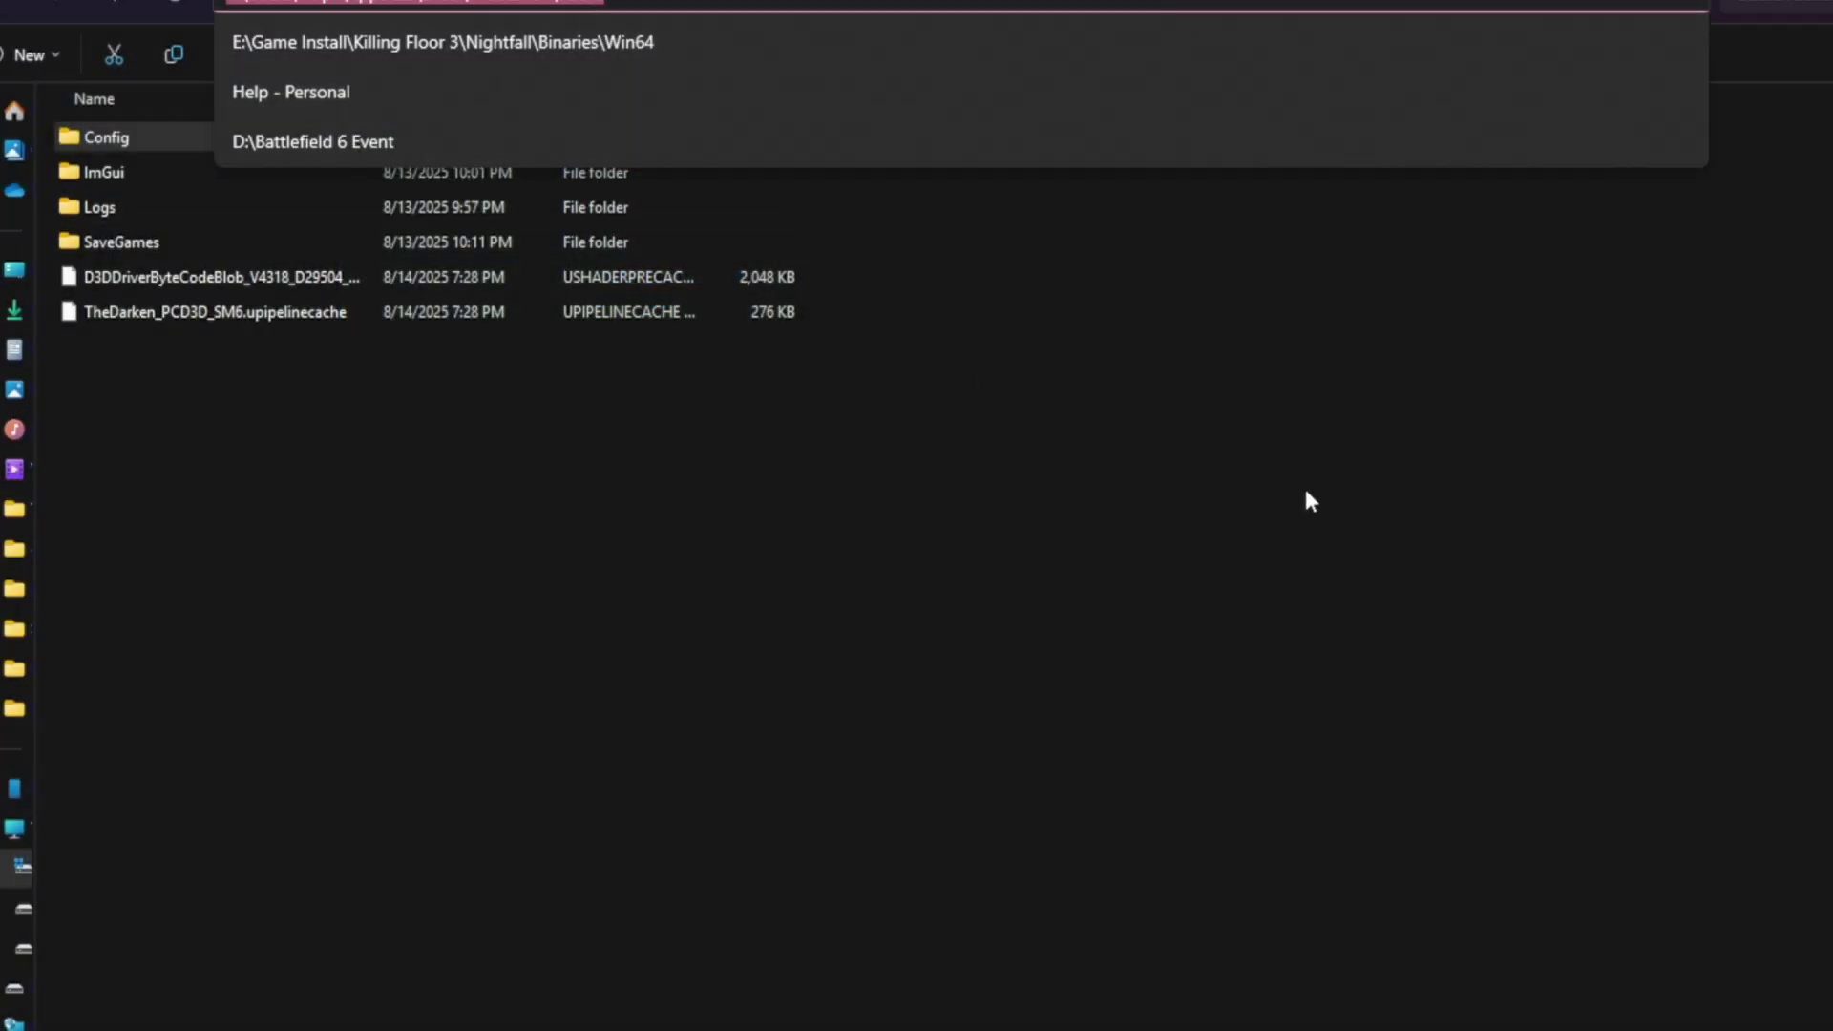
Dismiss the address-bar history dropdown in the game's Config, Logs and SaveGames folder.
click(767, 484)
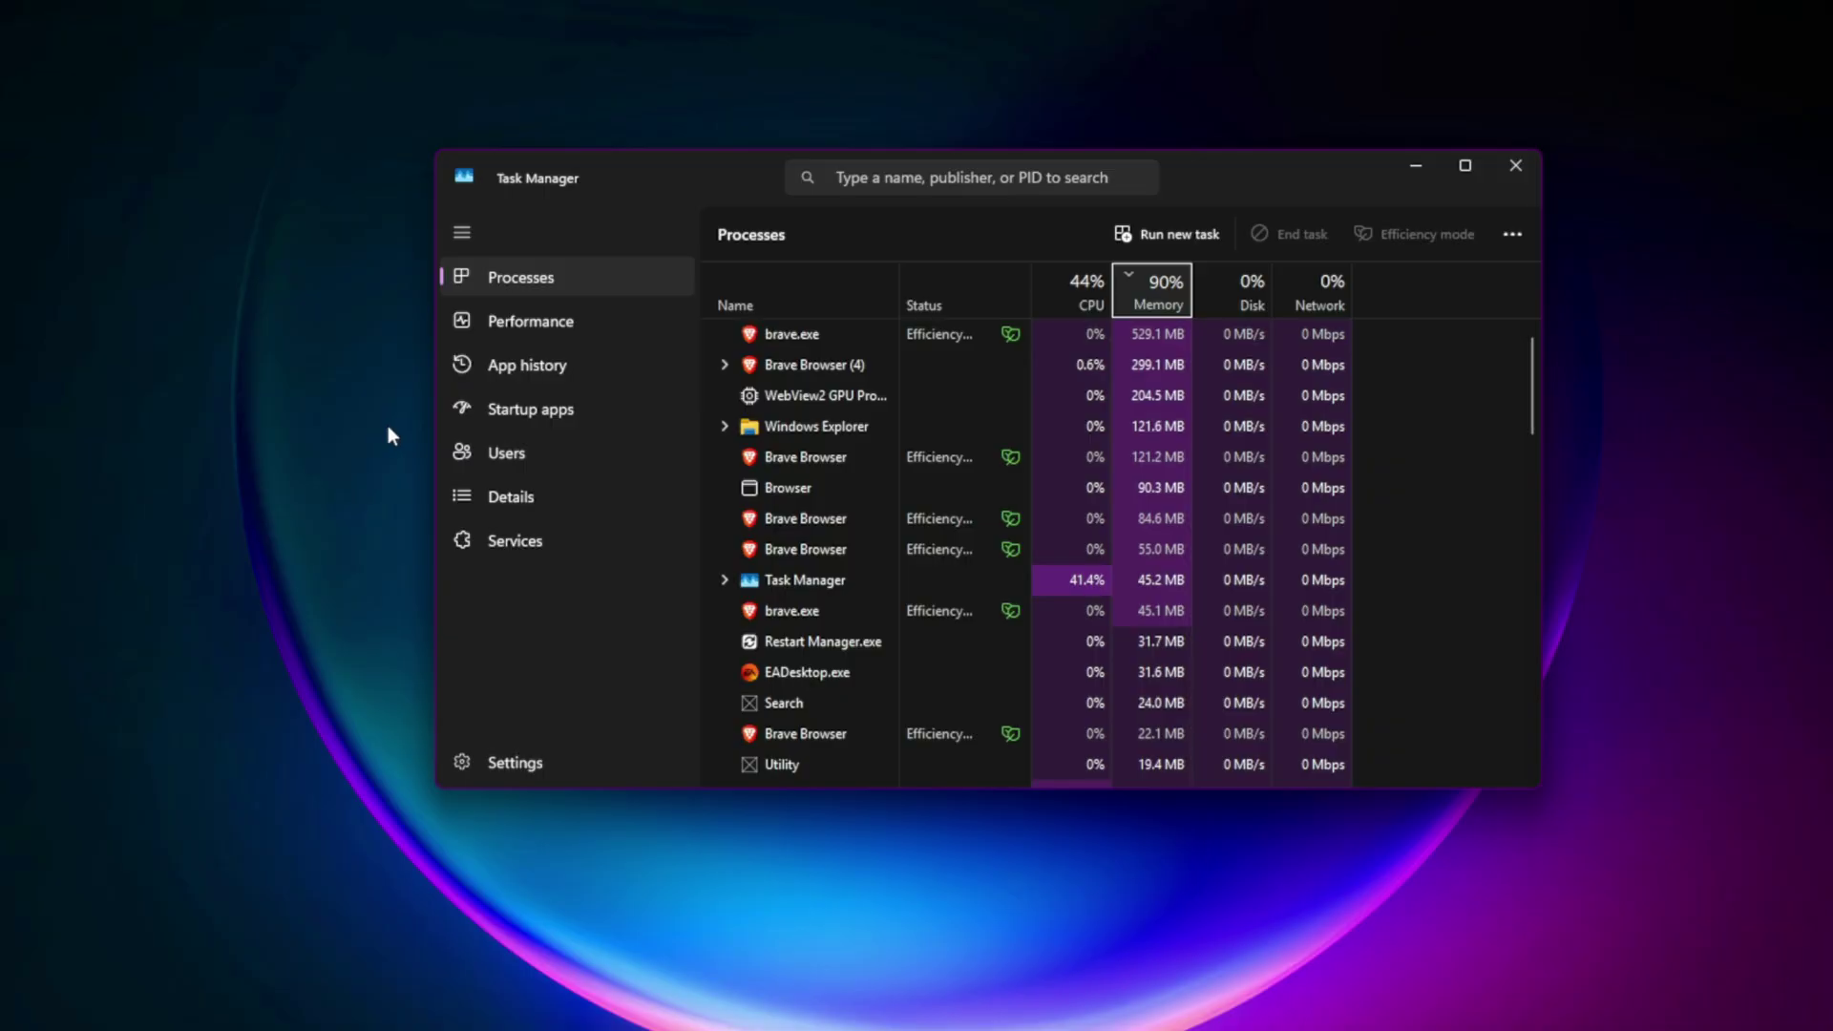
Disable Cisdem AppCrypt in Startup apps and end the MSPCManagerCore process.
click(543, 415)
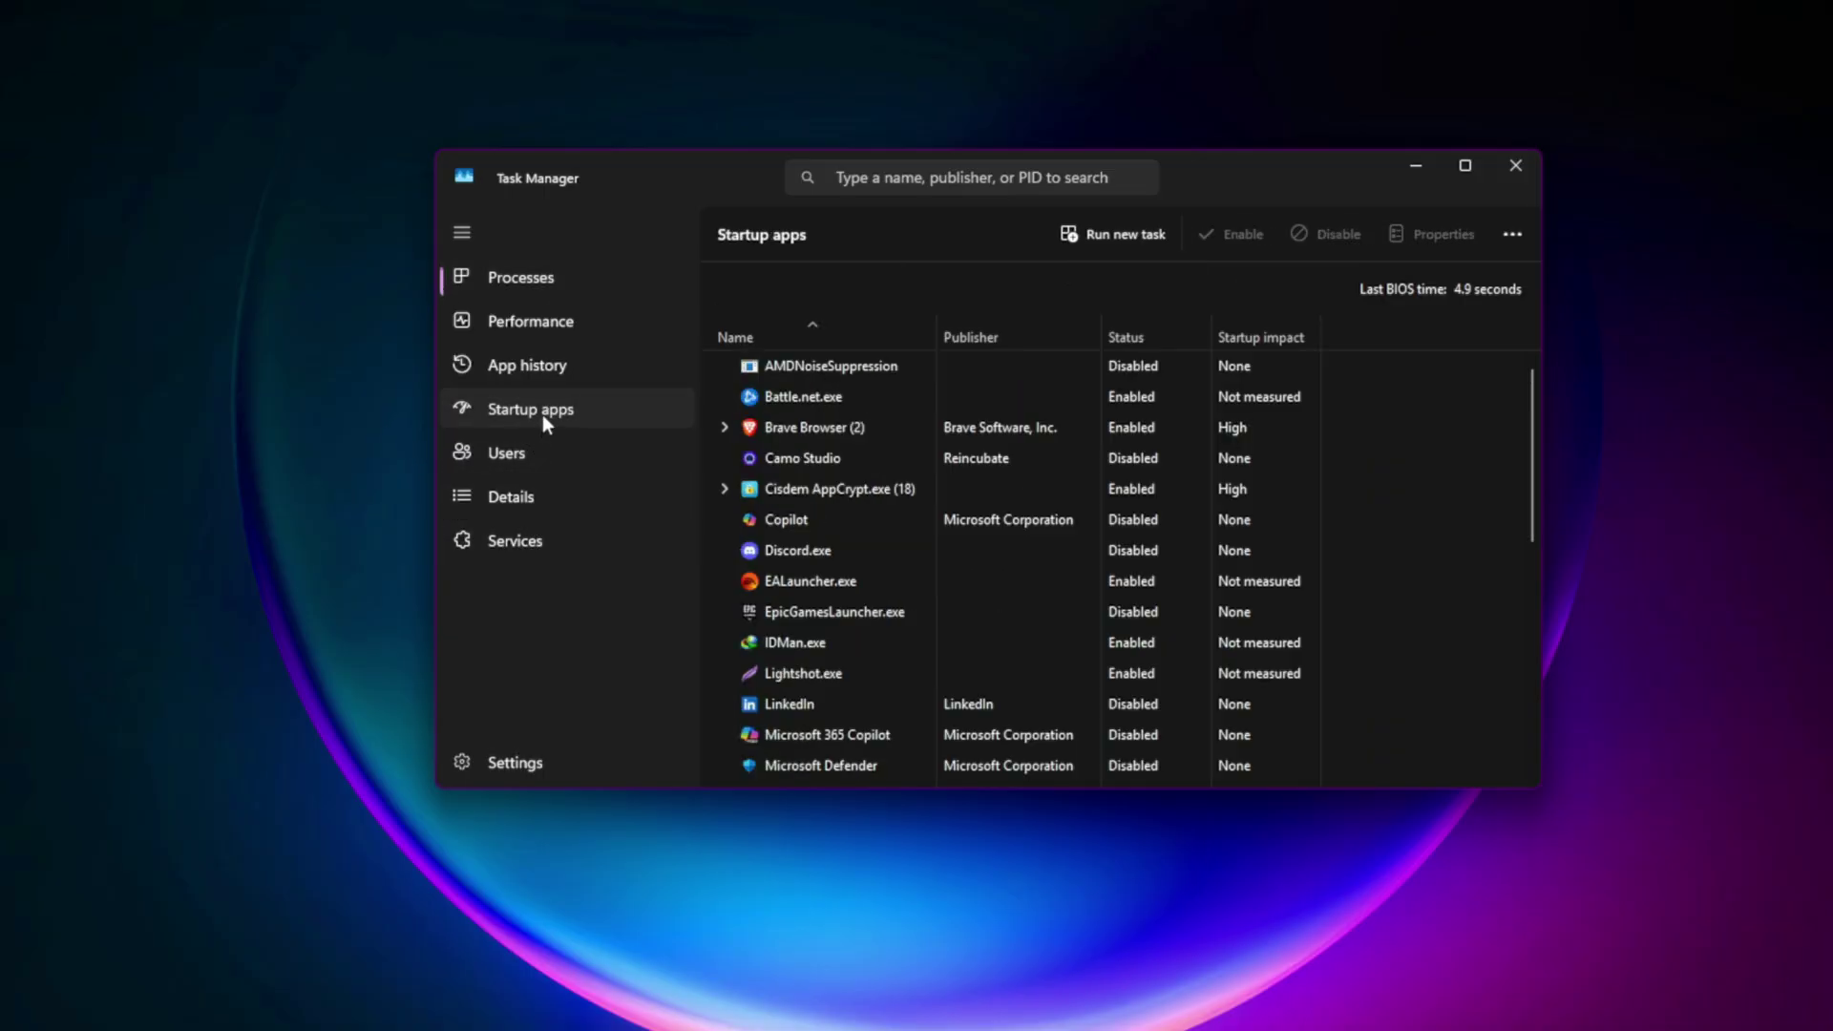
right_click(847, 498)
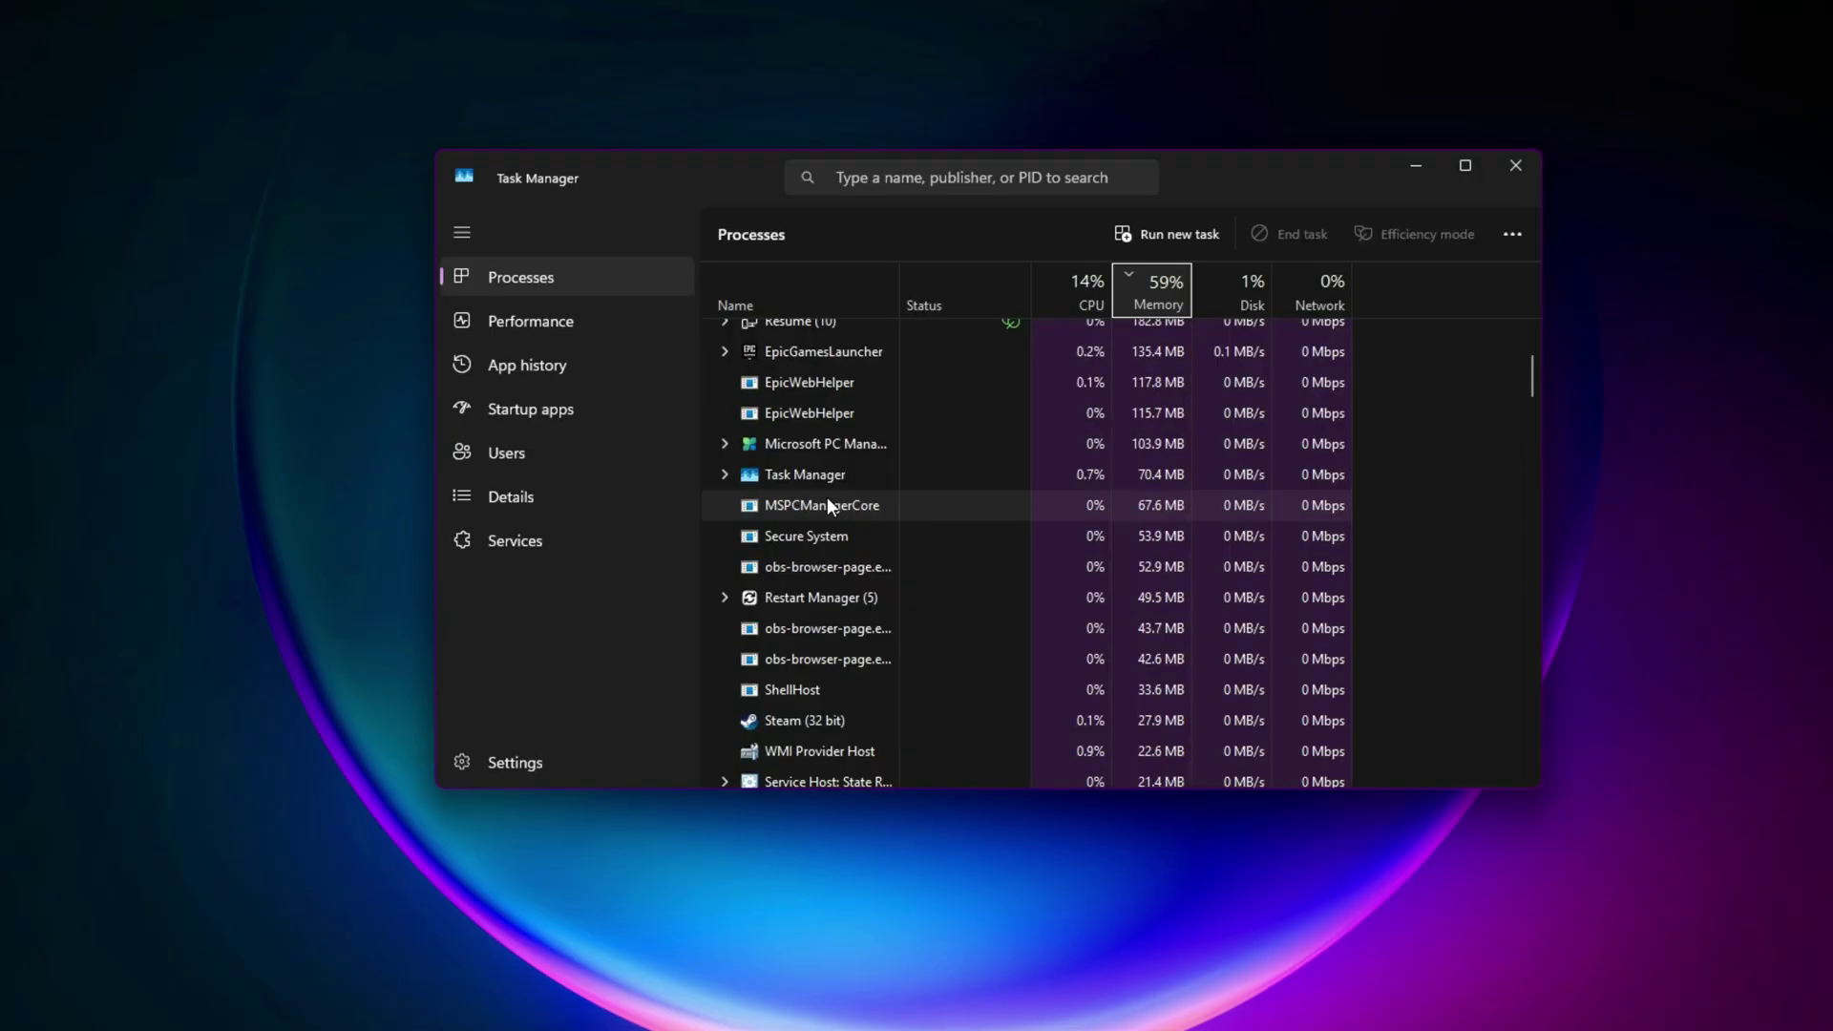
right_click(827, 504)
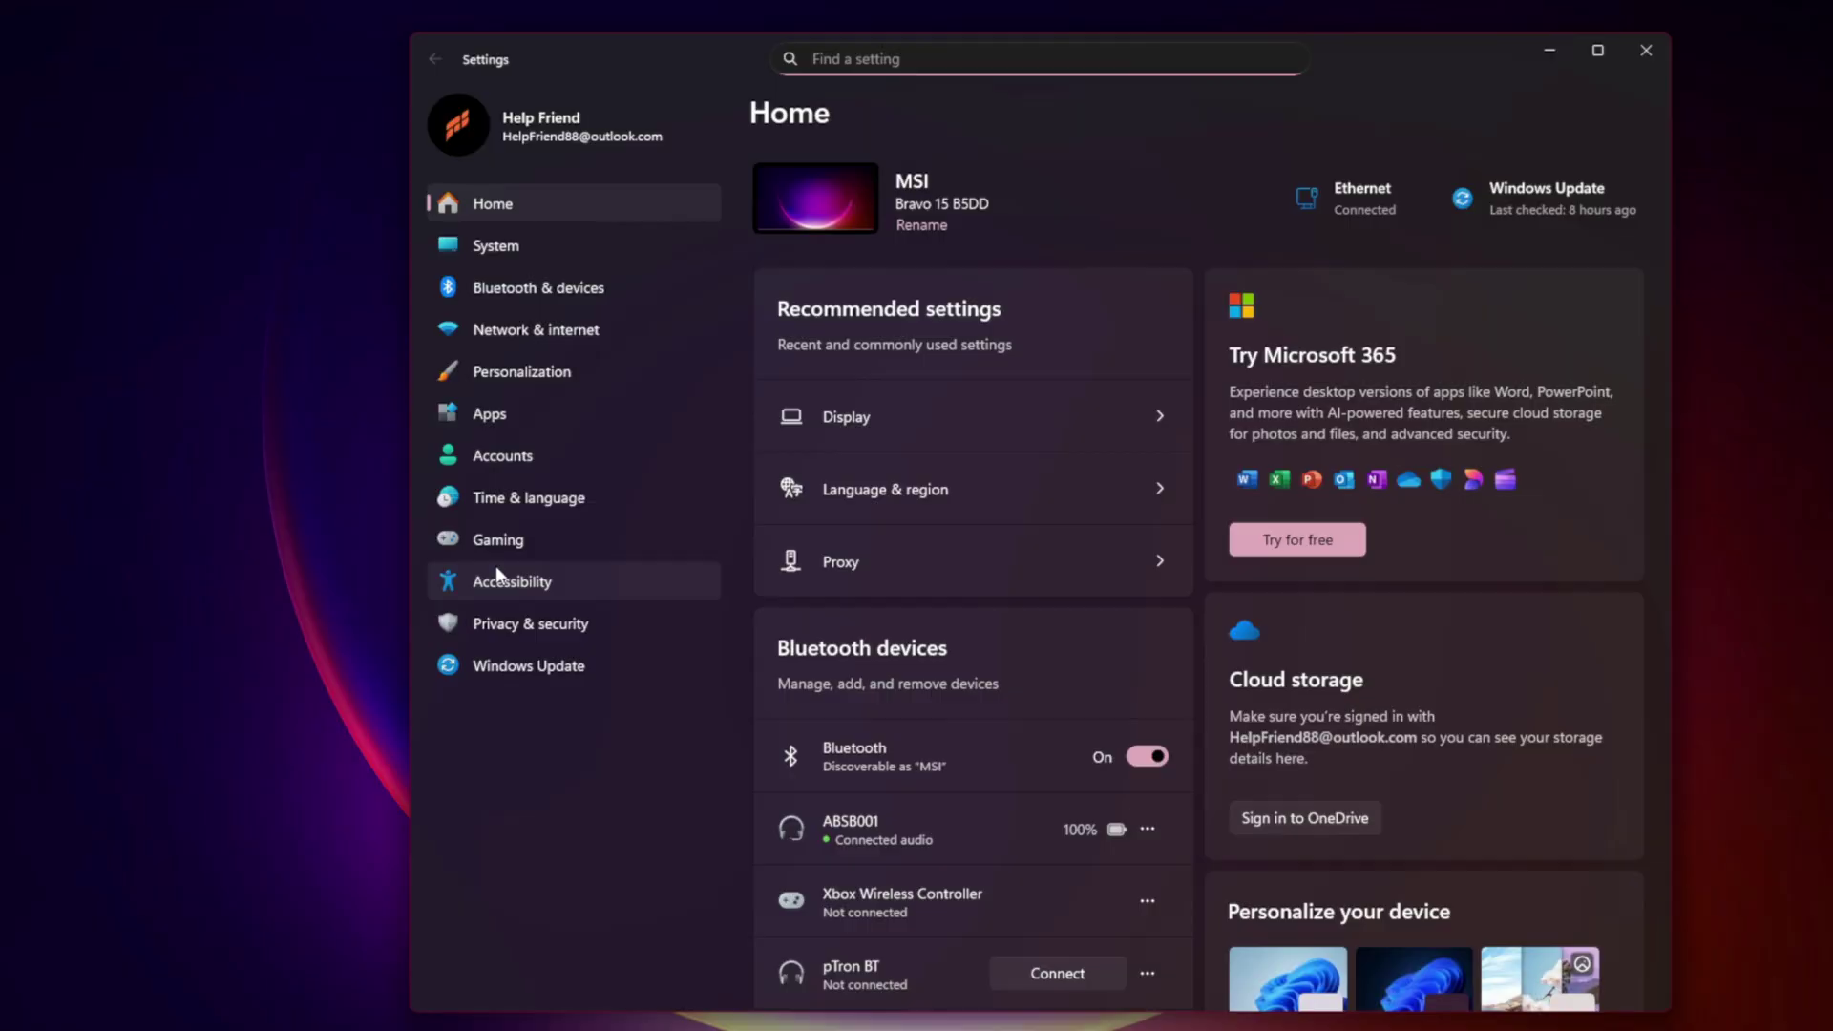
Go through System > Display > Related settings to reach the Graphics page.
click(531, 244)
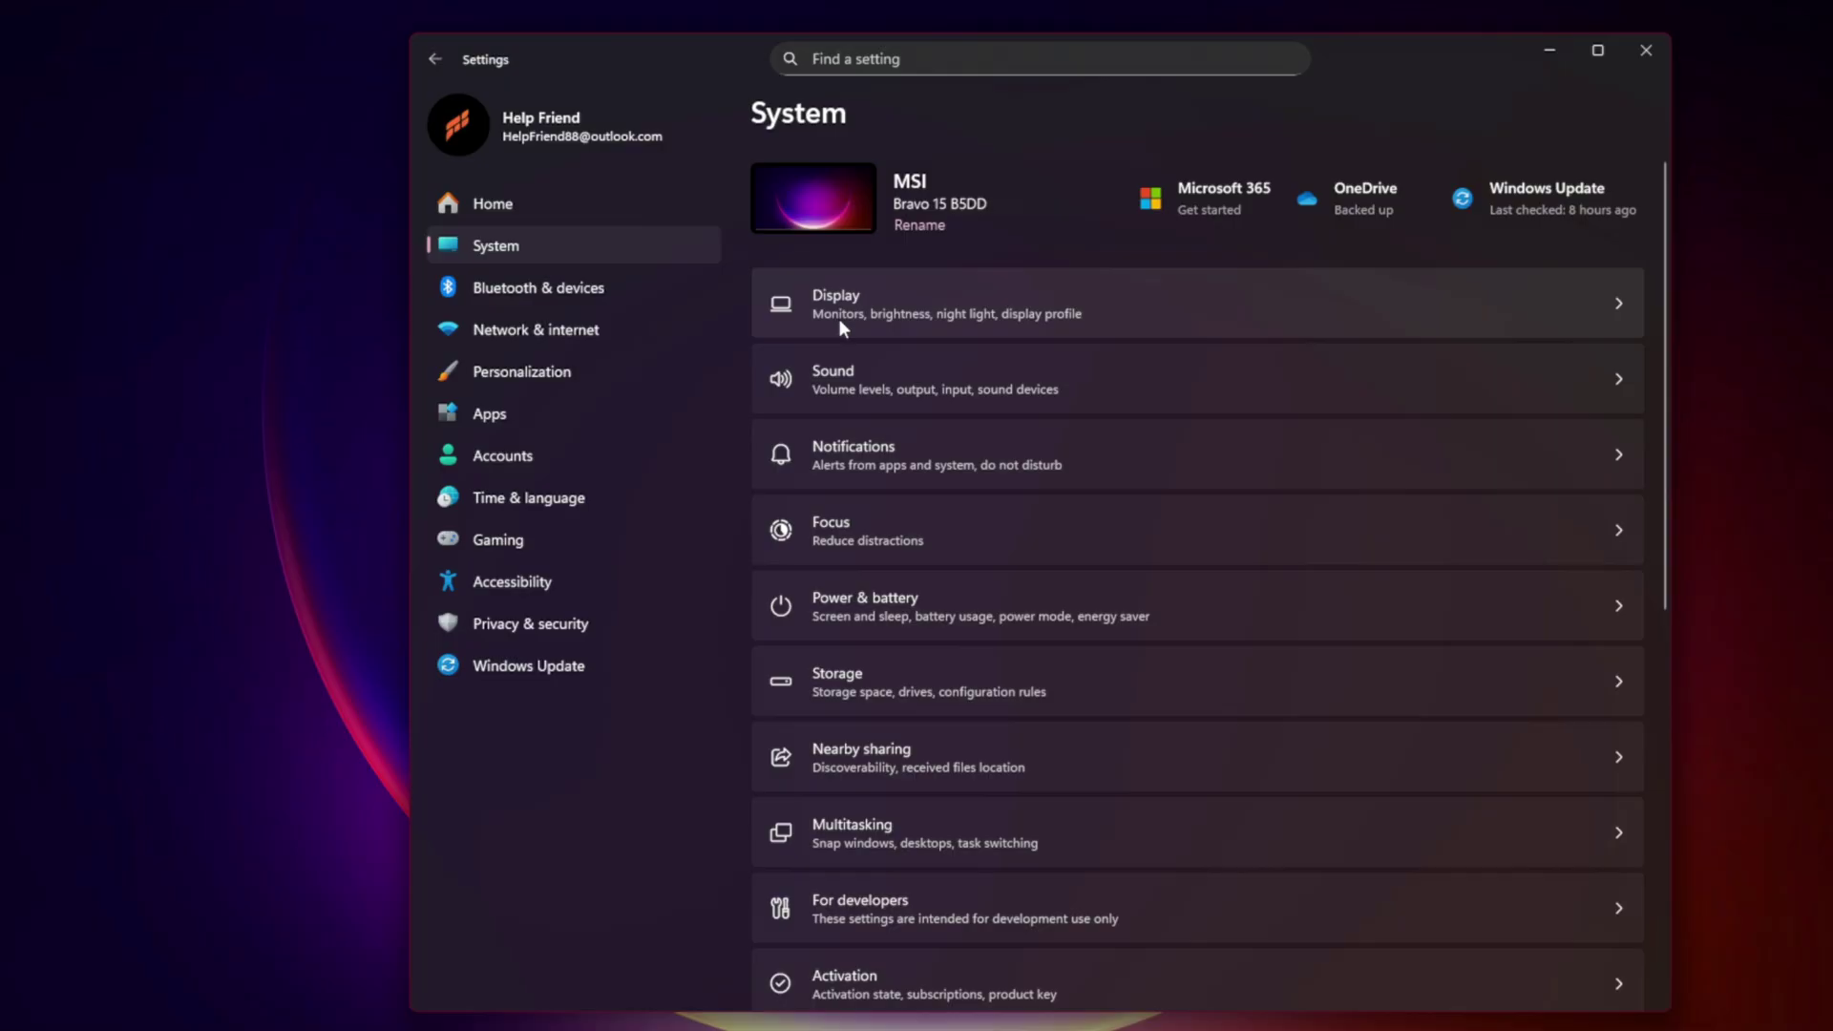
click(837, 314)
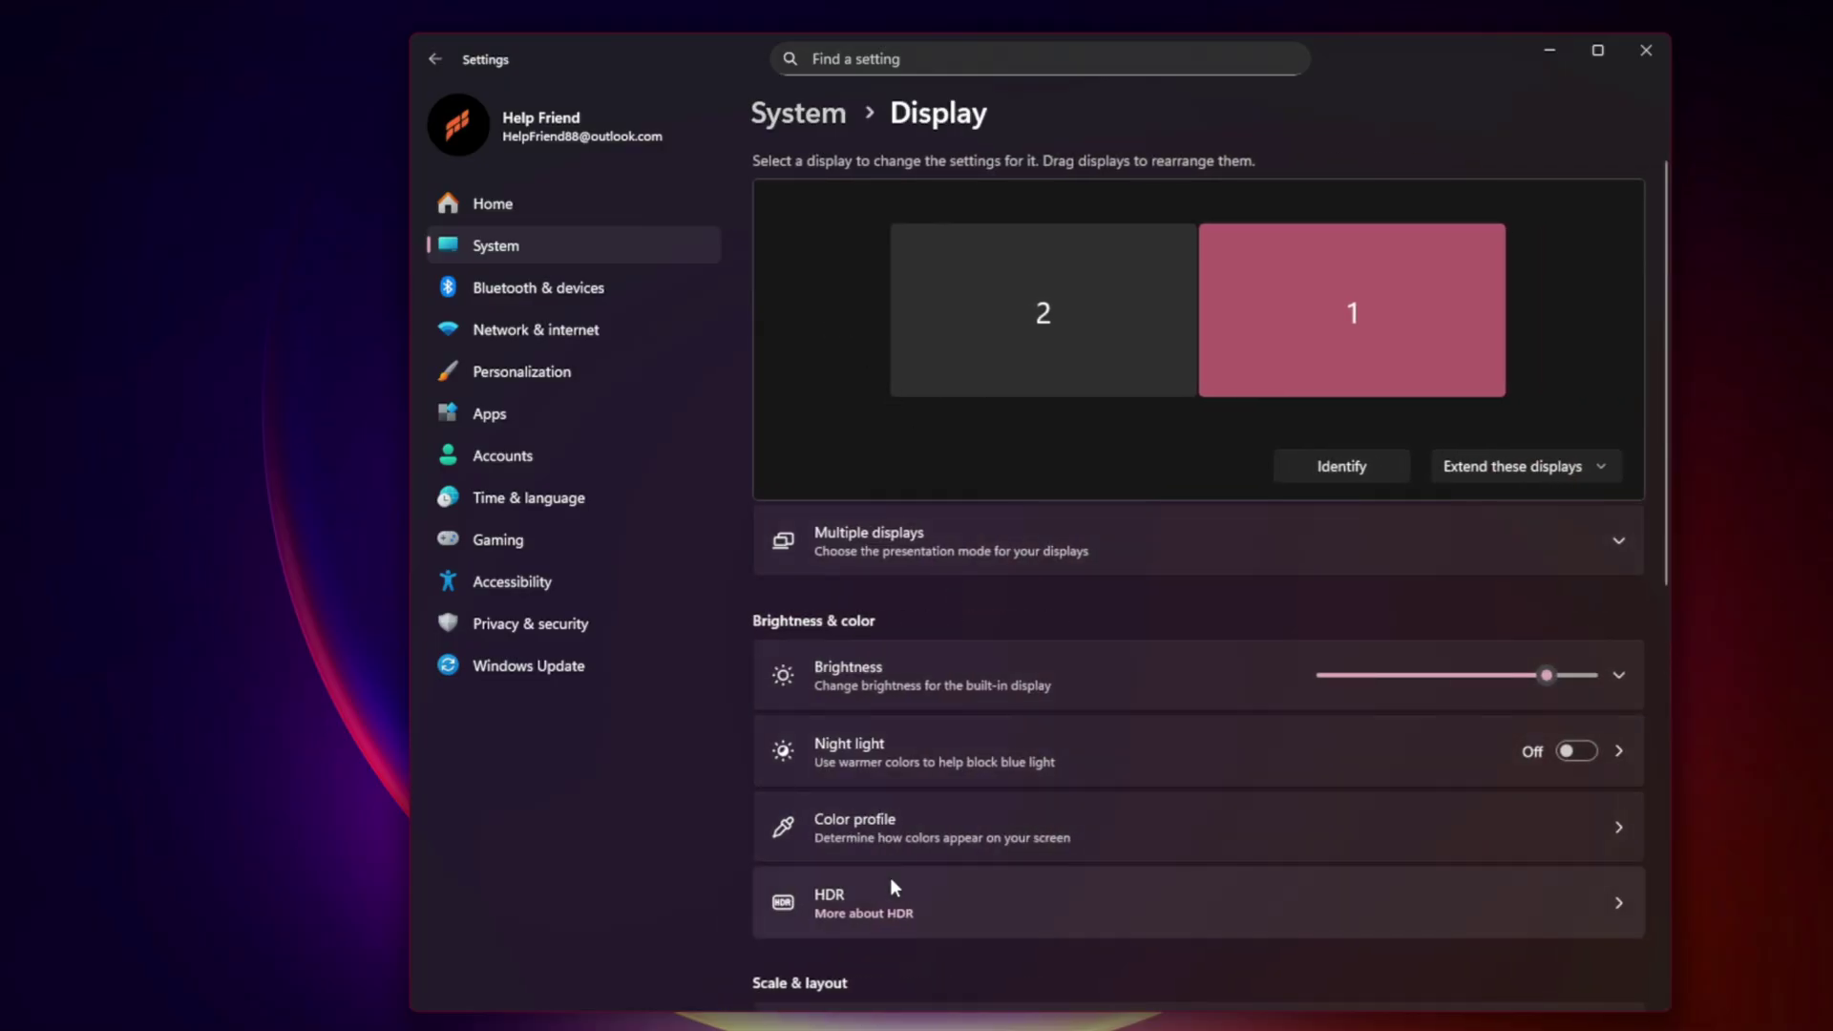
scroll(889, 878, down, 4)
scroll(890, 878, down, 1)
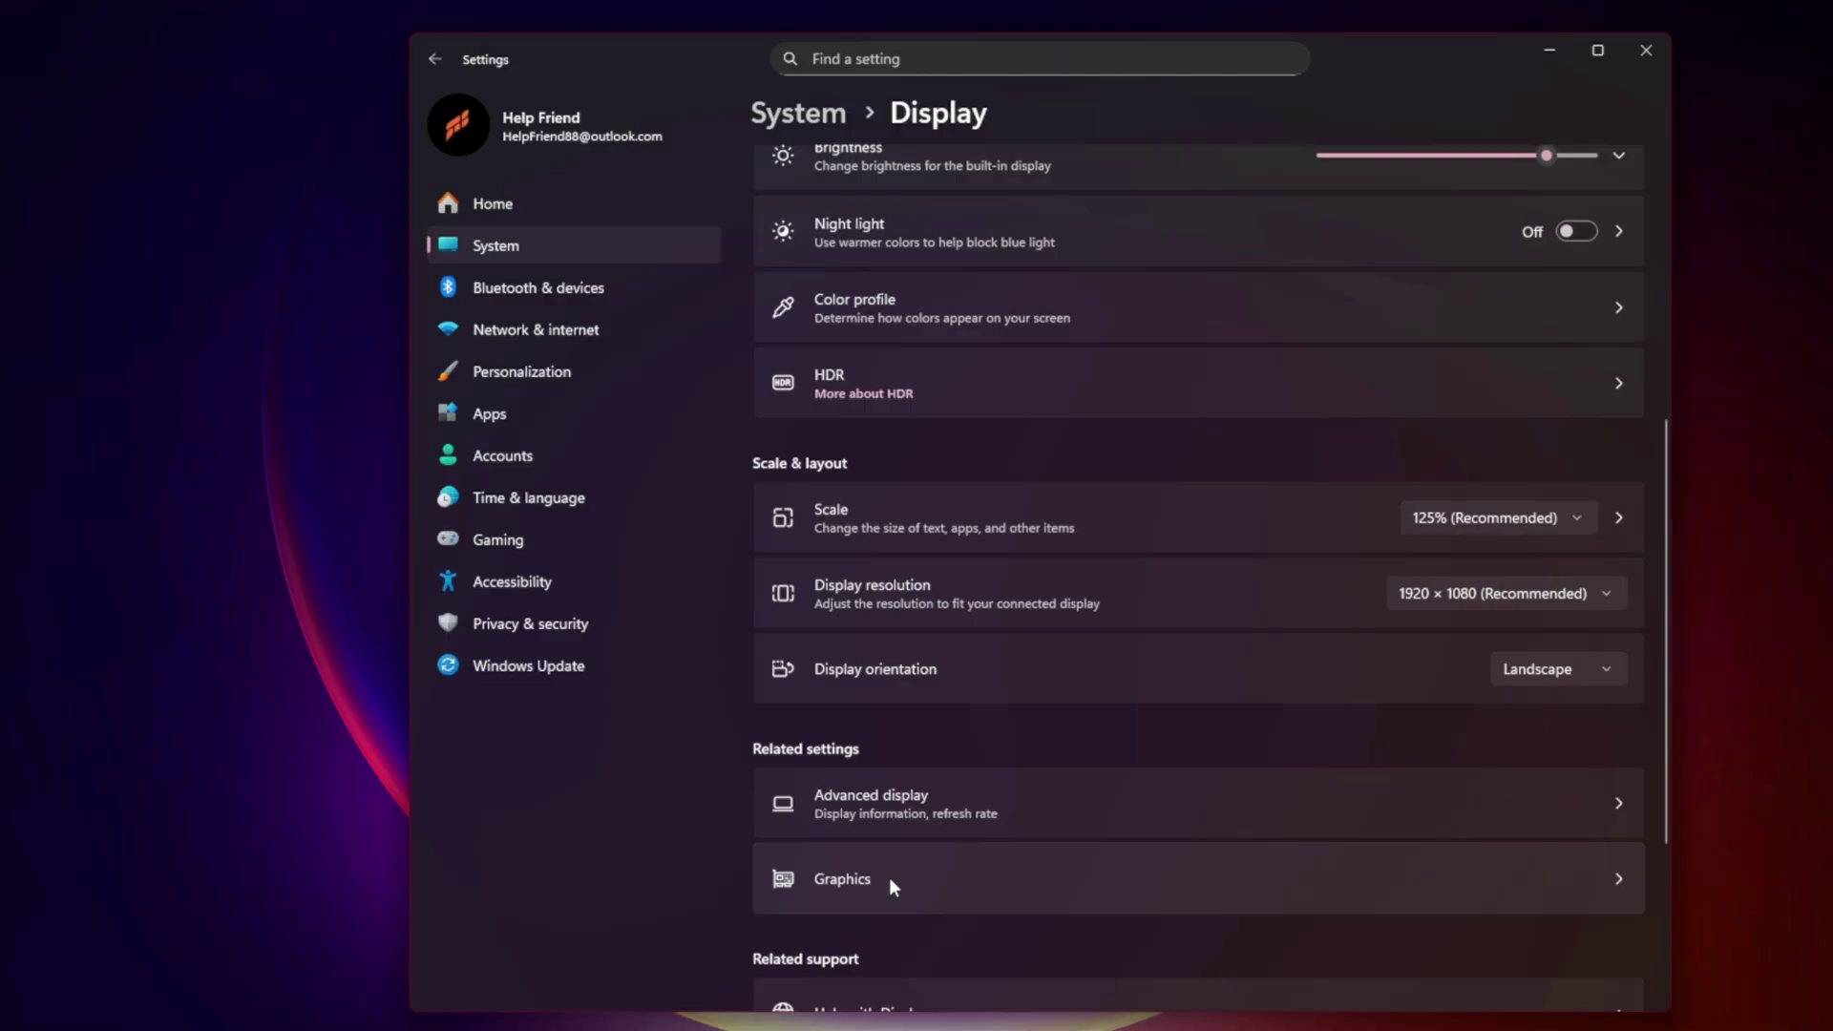
click(888, 879)
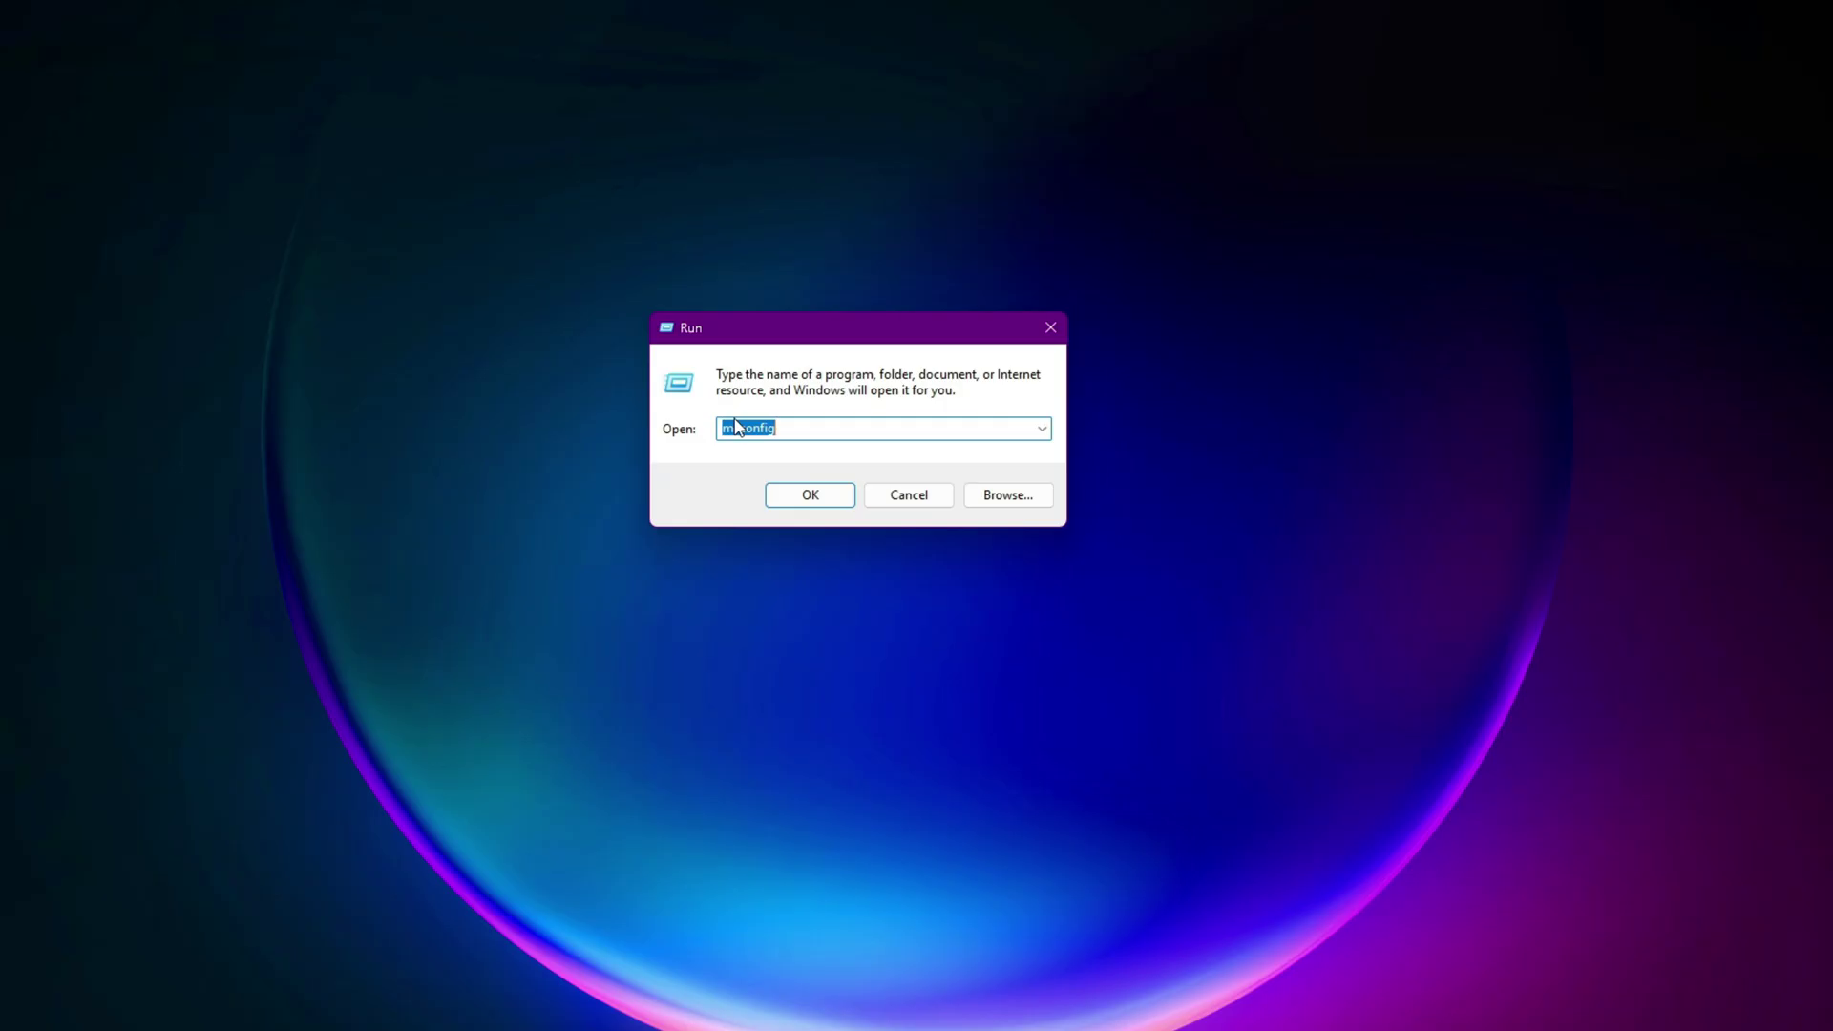
Reach the Virtual Memory dialog through System Properties' Advanced Performance Options.
click(828, 493)
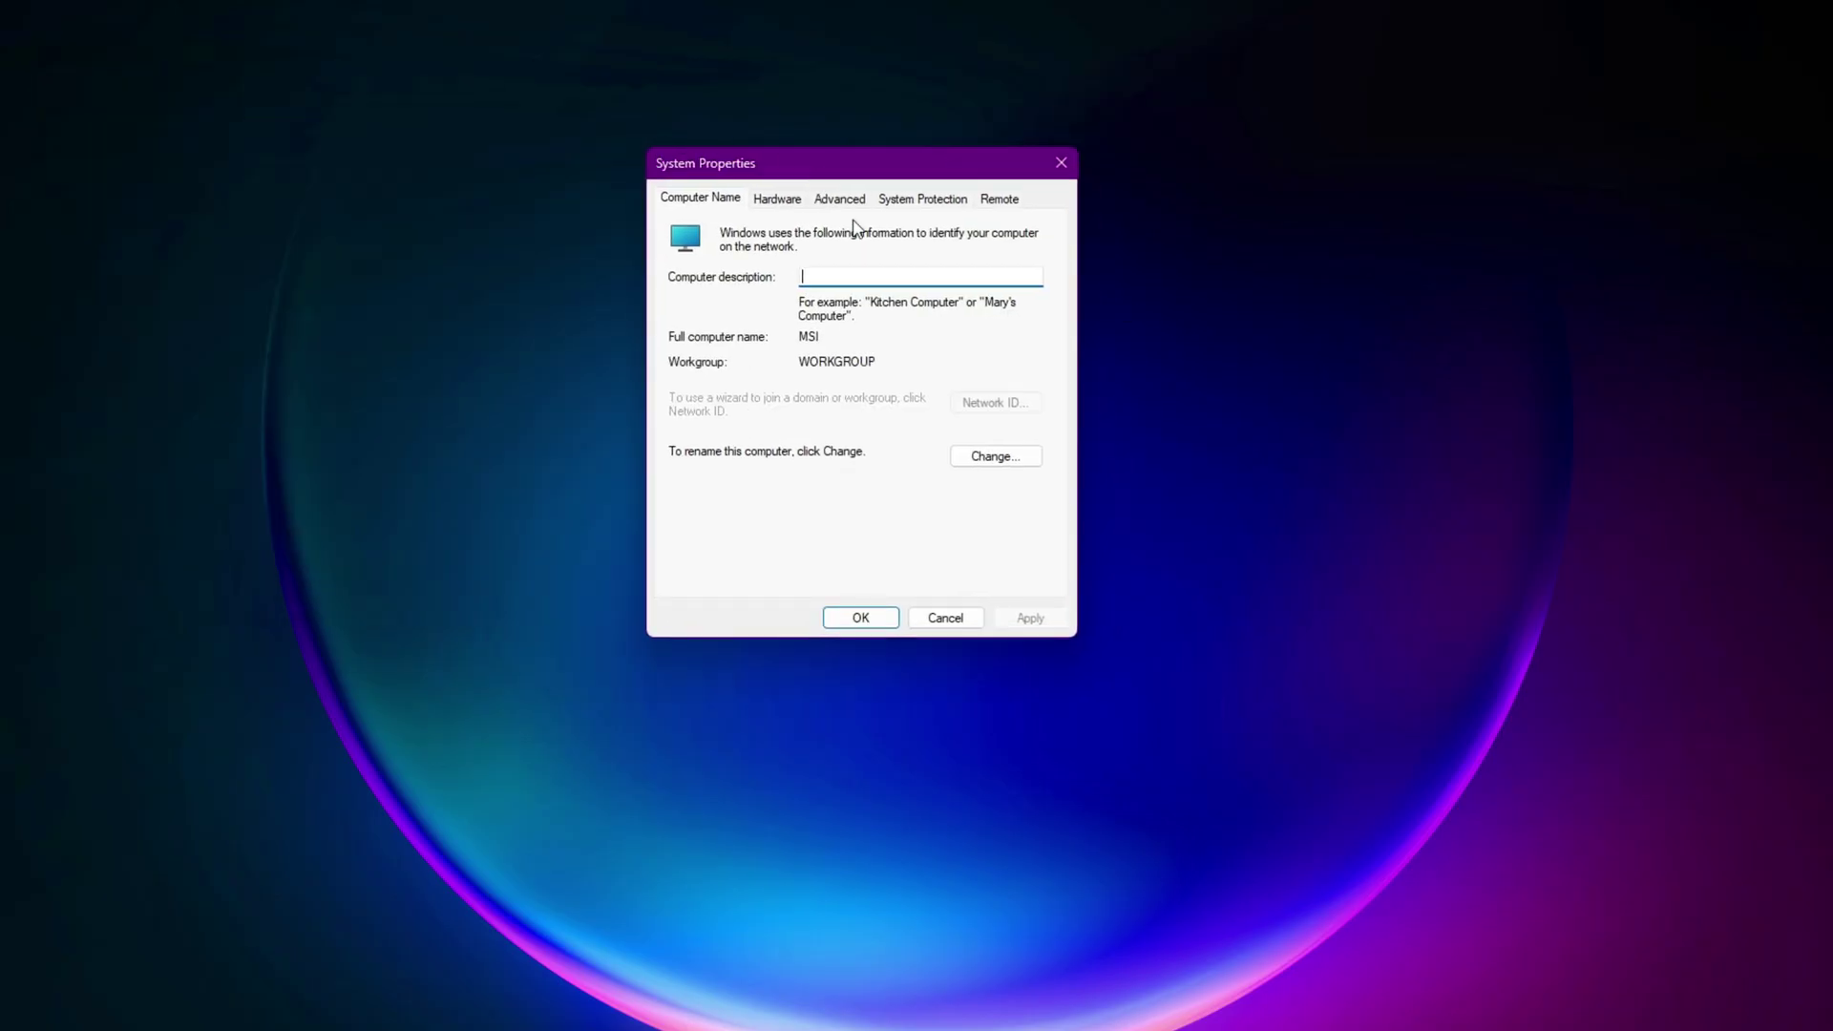
click(853, 204)
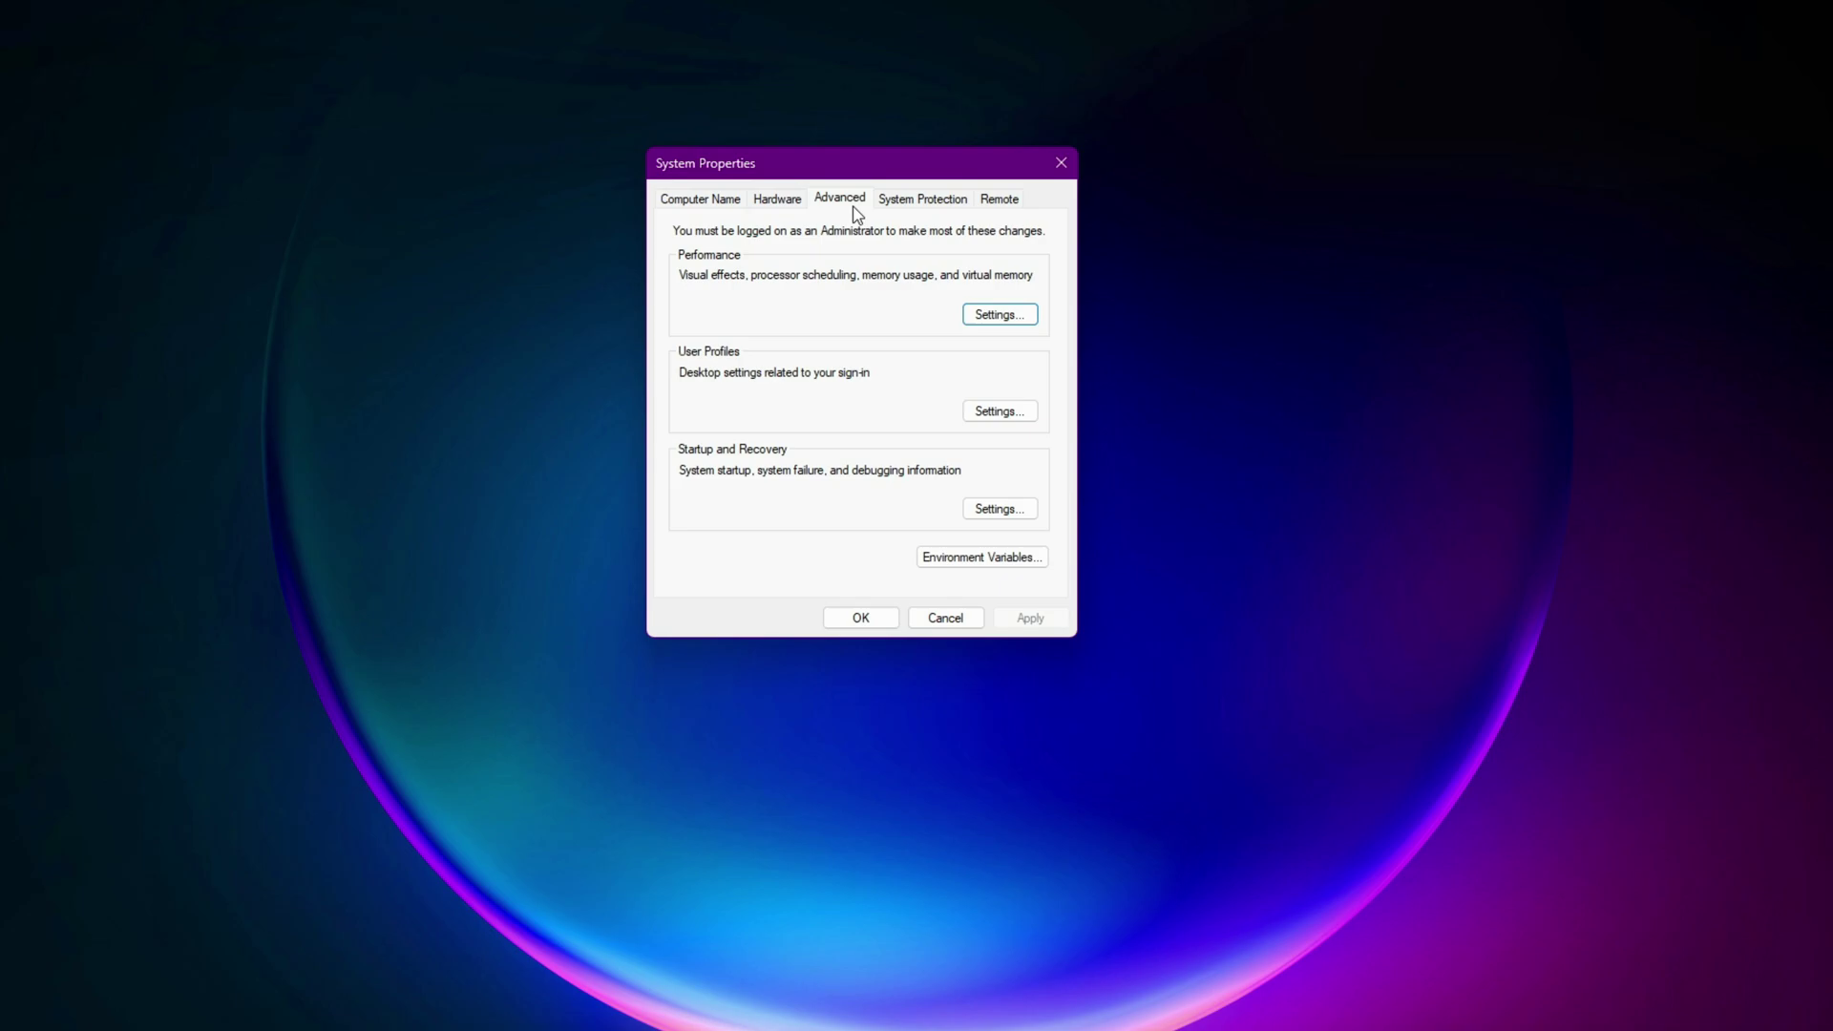
click(981, 319)
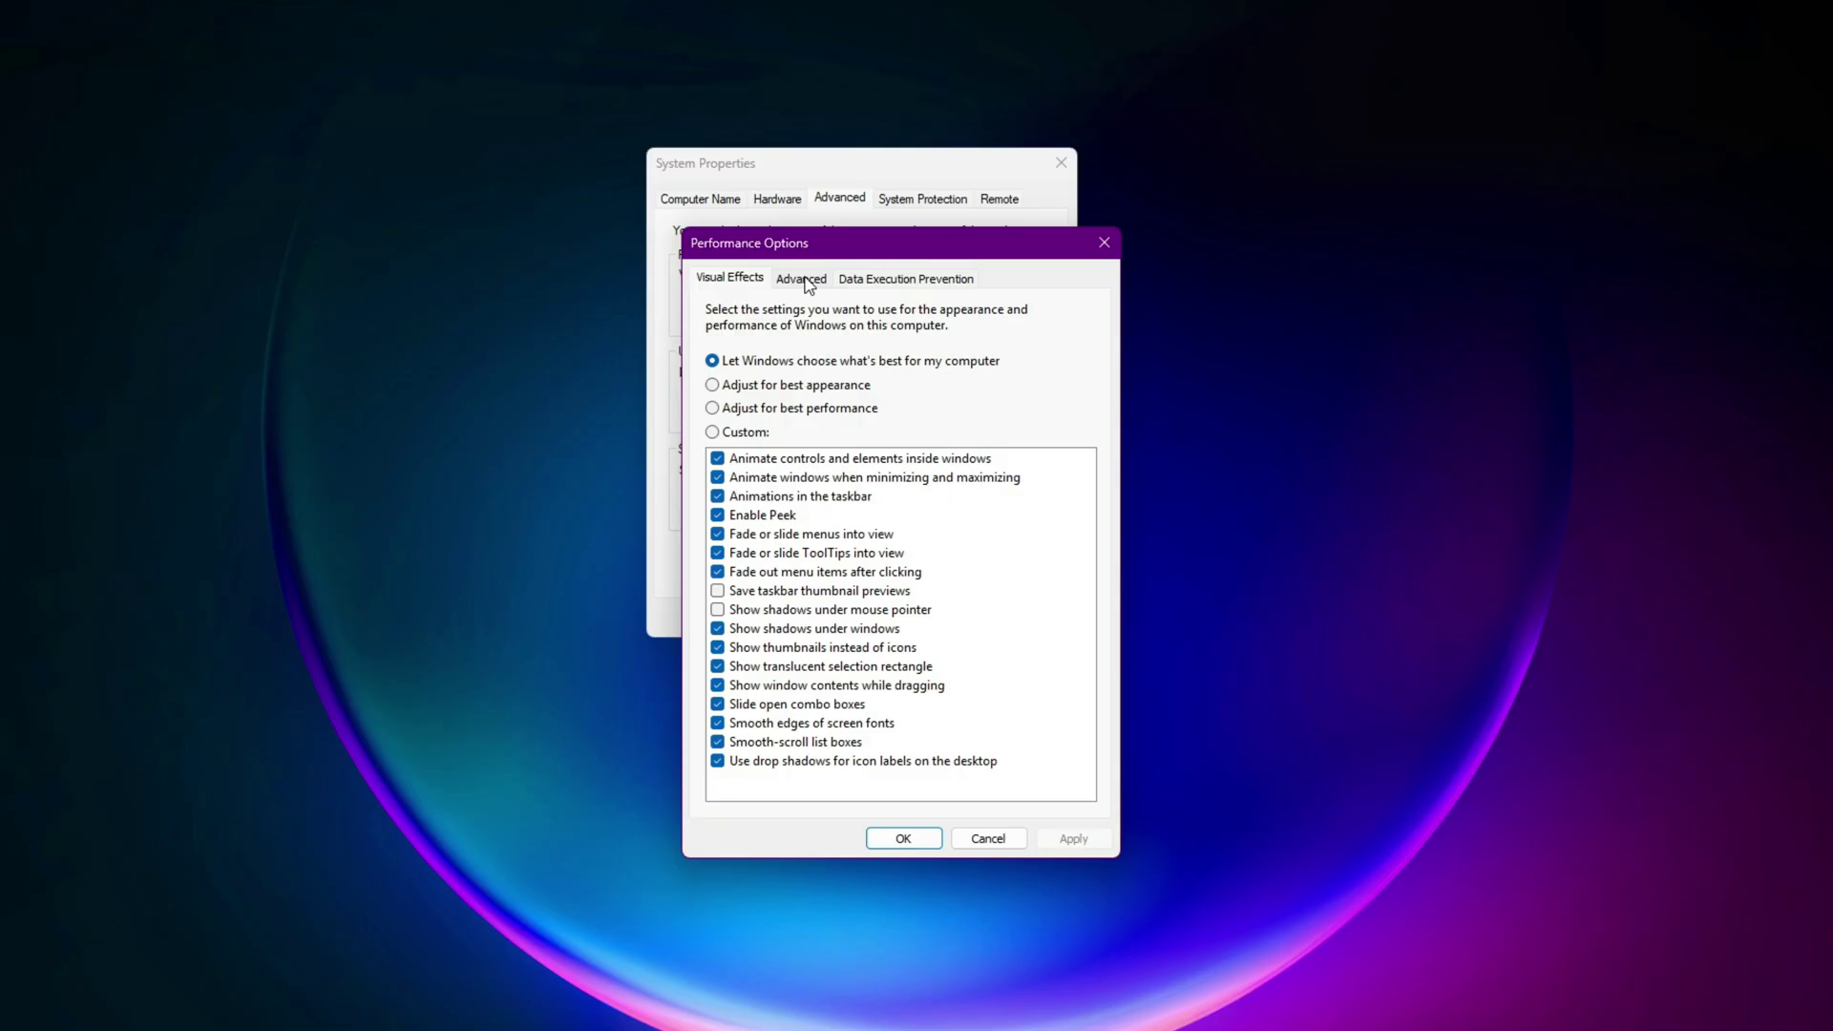
click(802, 280)
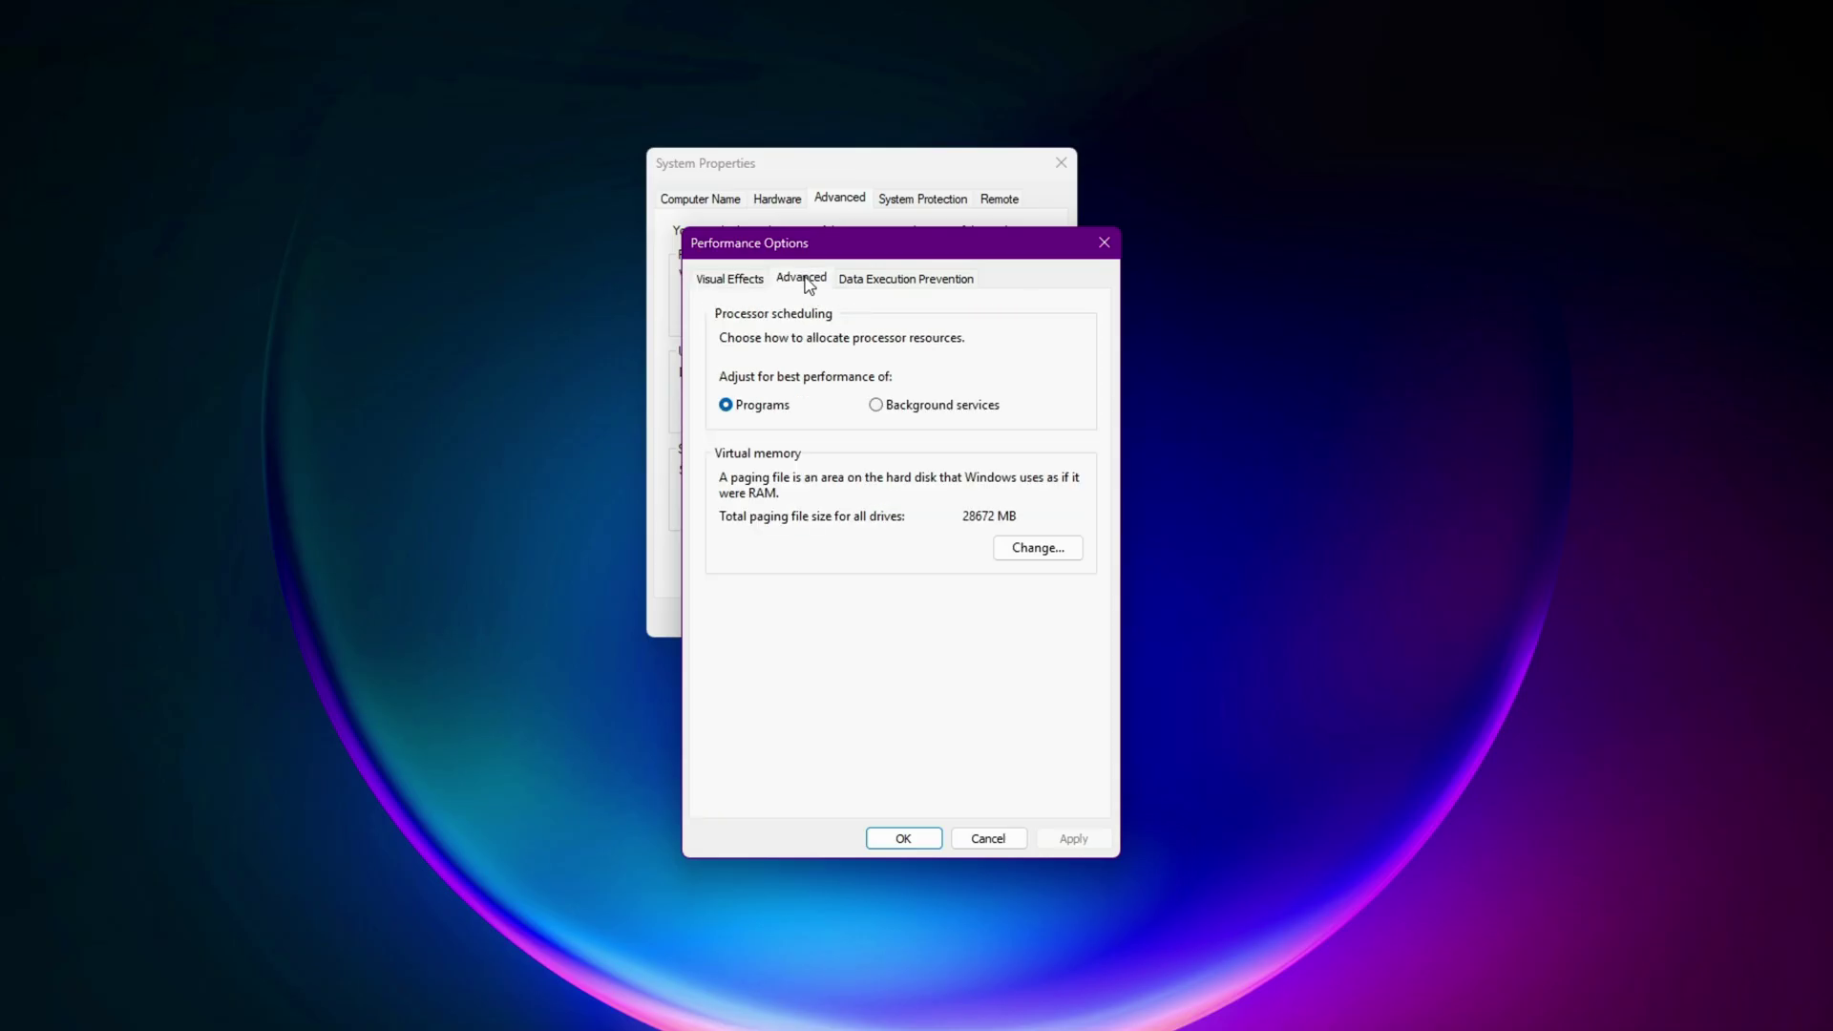
click(1029, 547)
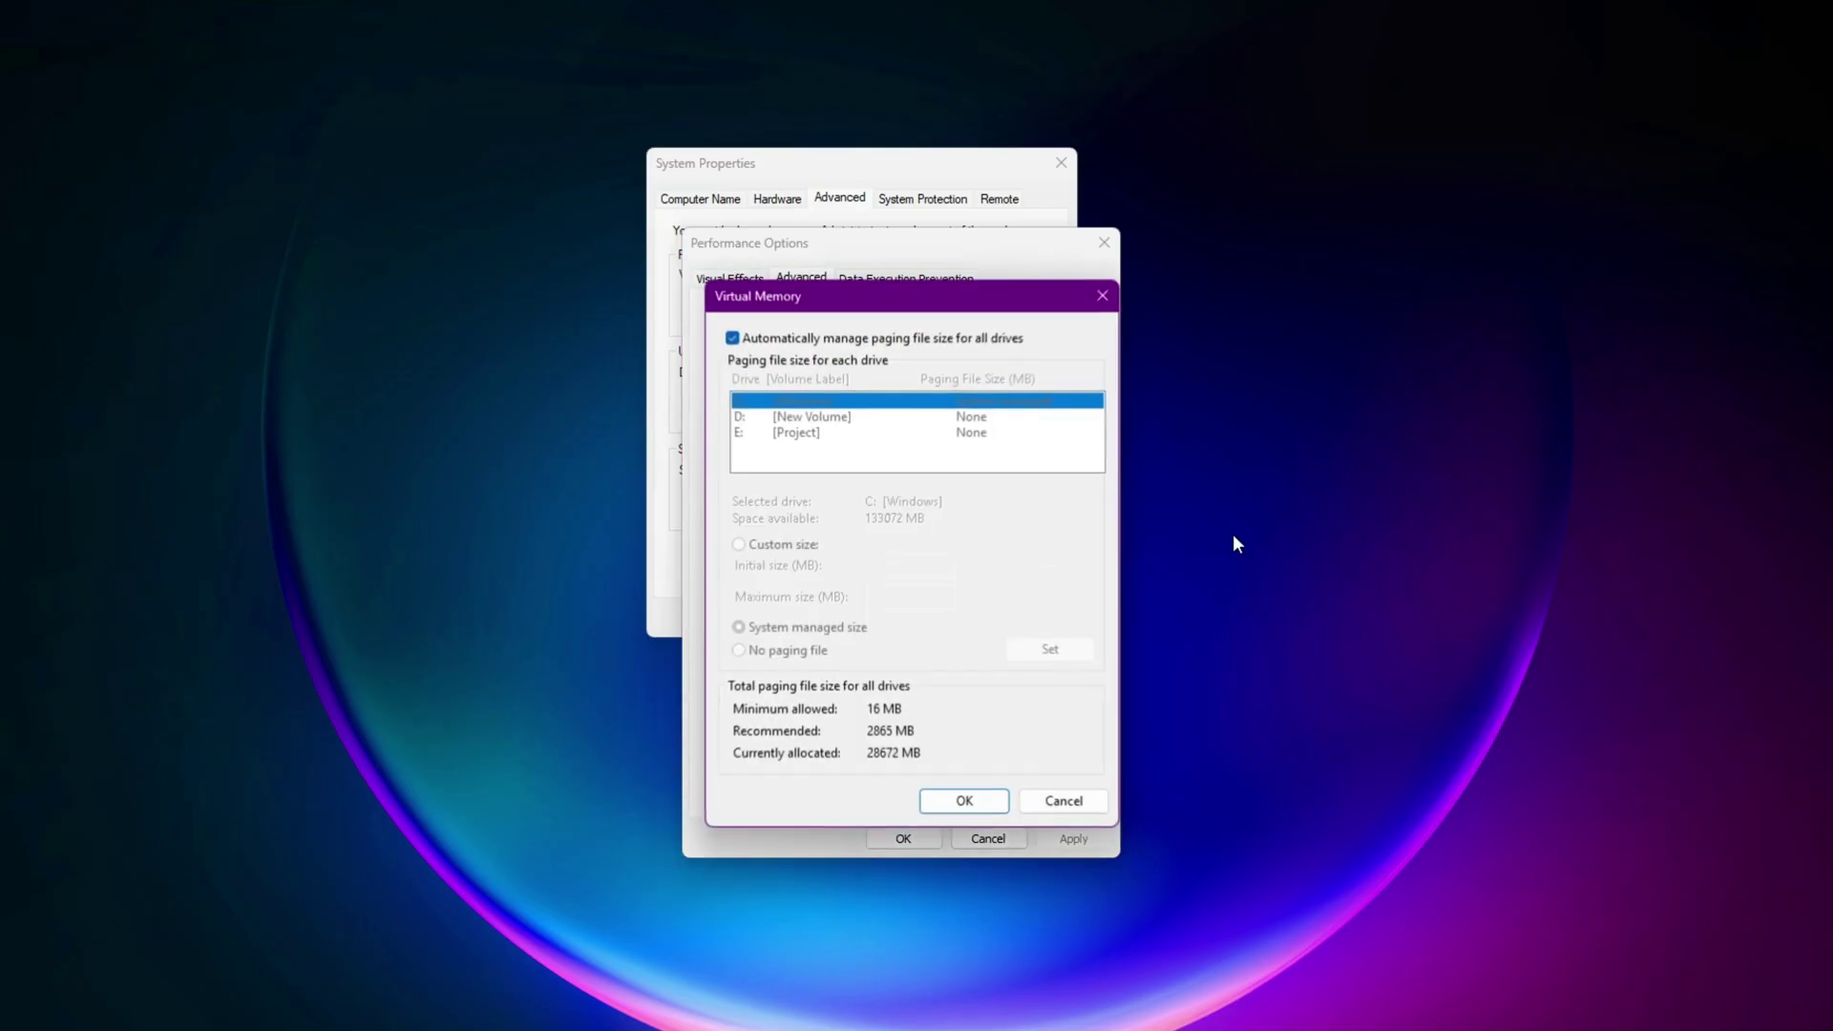
Turn off automatic paging and give C: a custom size of 4096 MB initial, 8192 MB maximum.
click(732, 338)
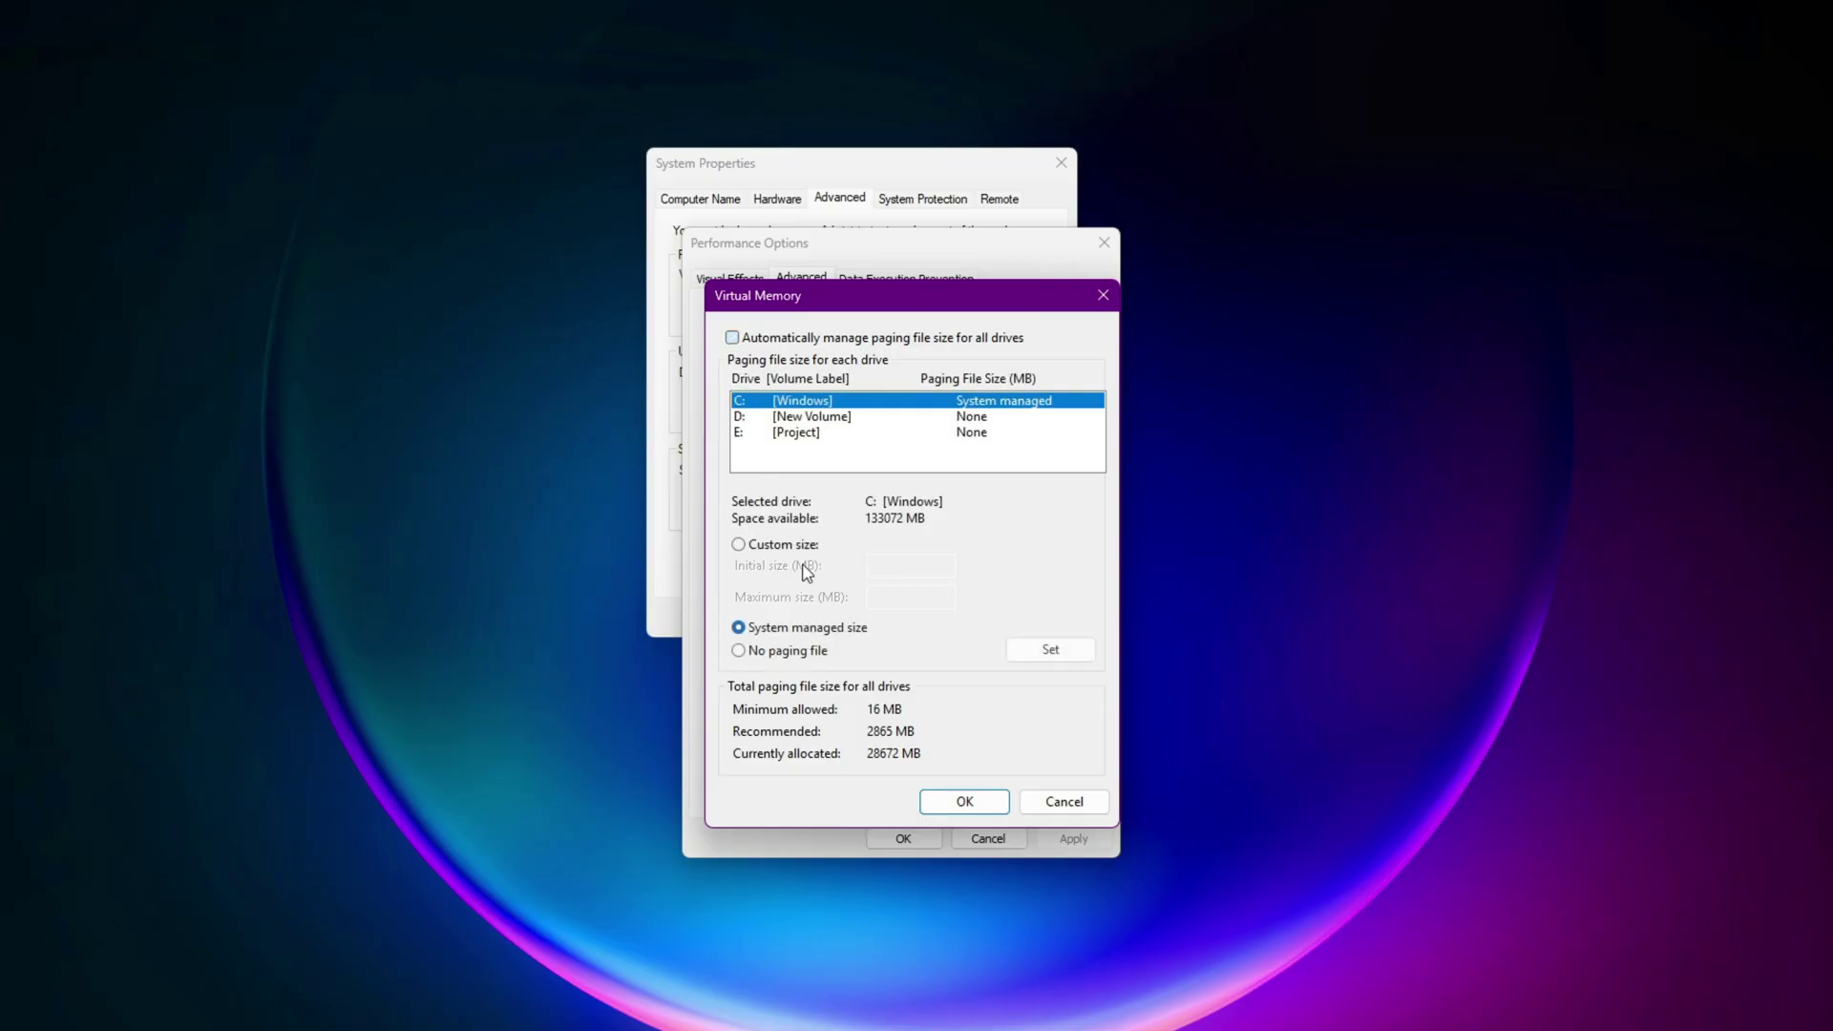
click(739, 546)
click(933, 569)
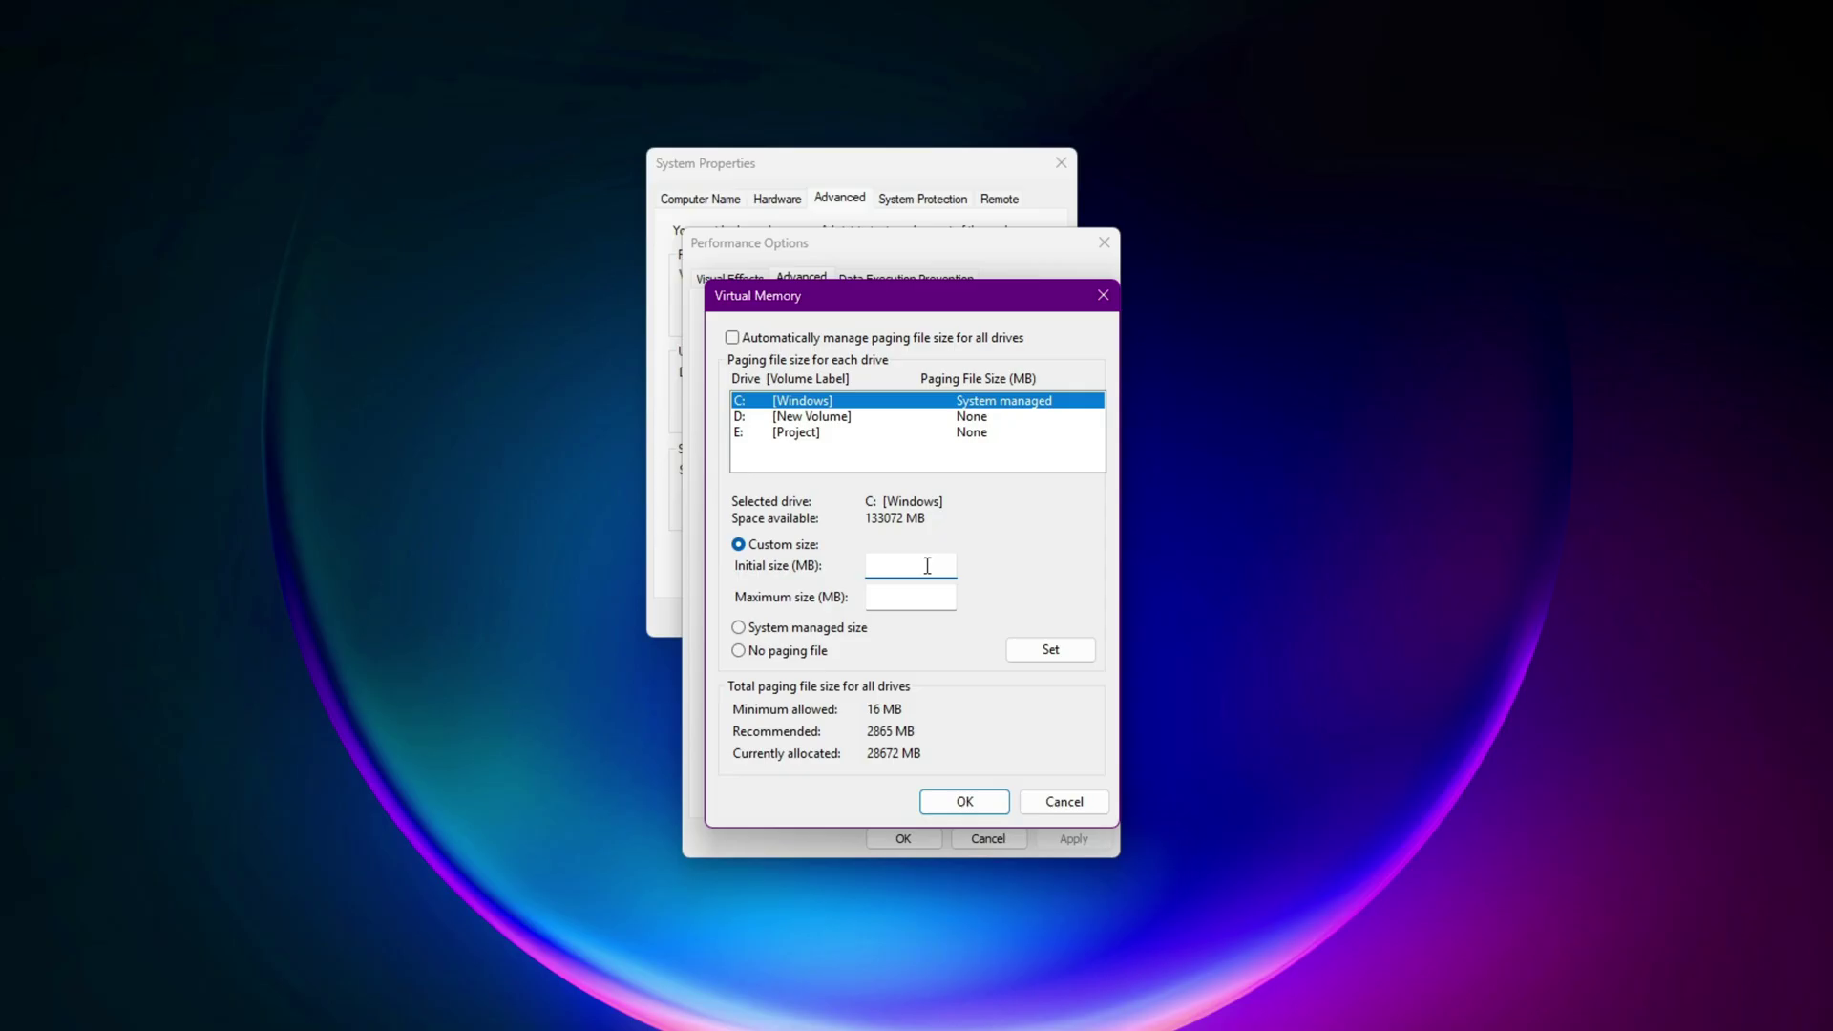
text(4096)
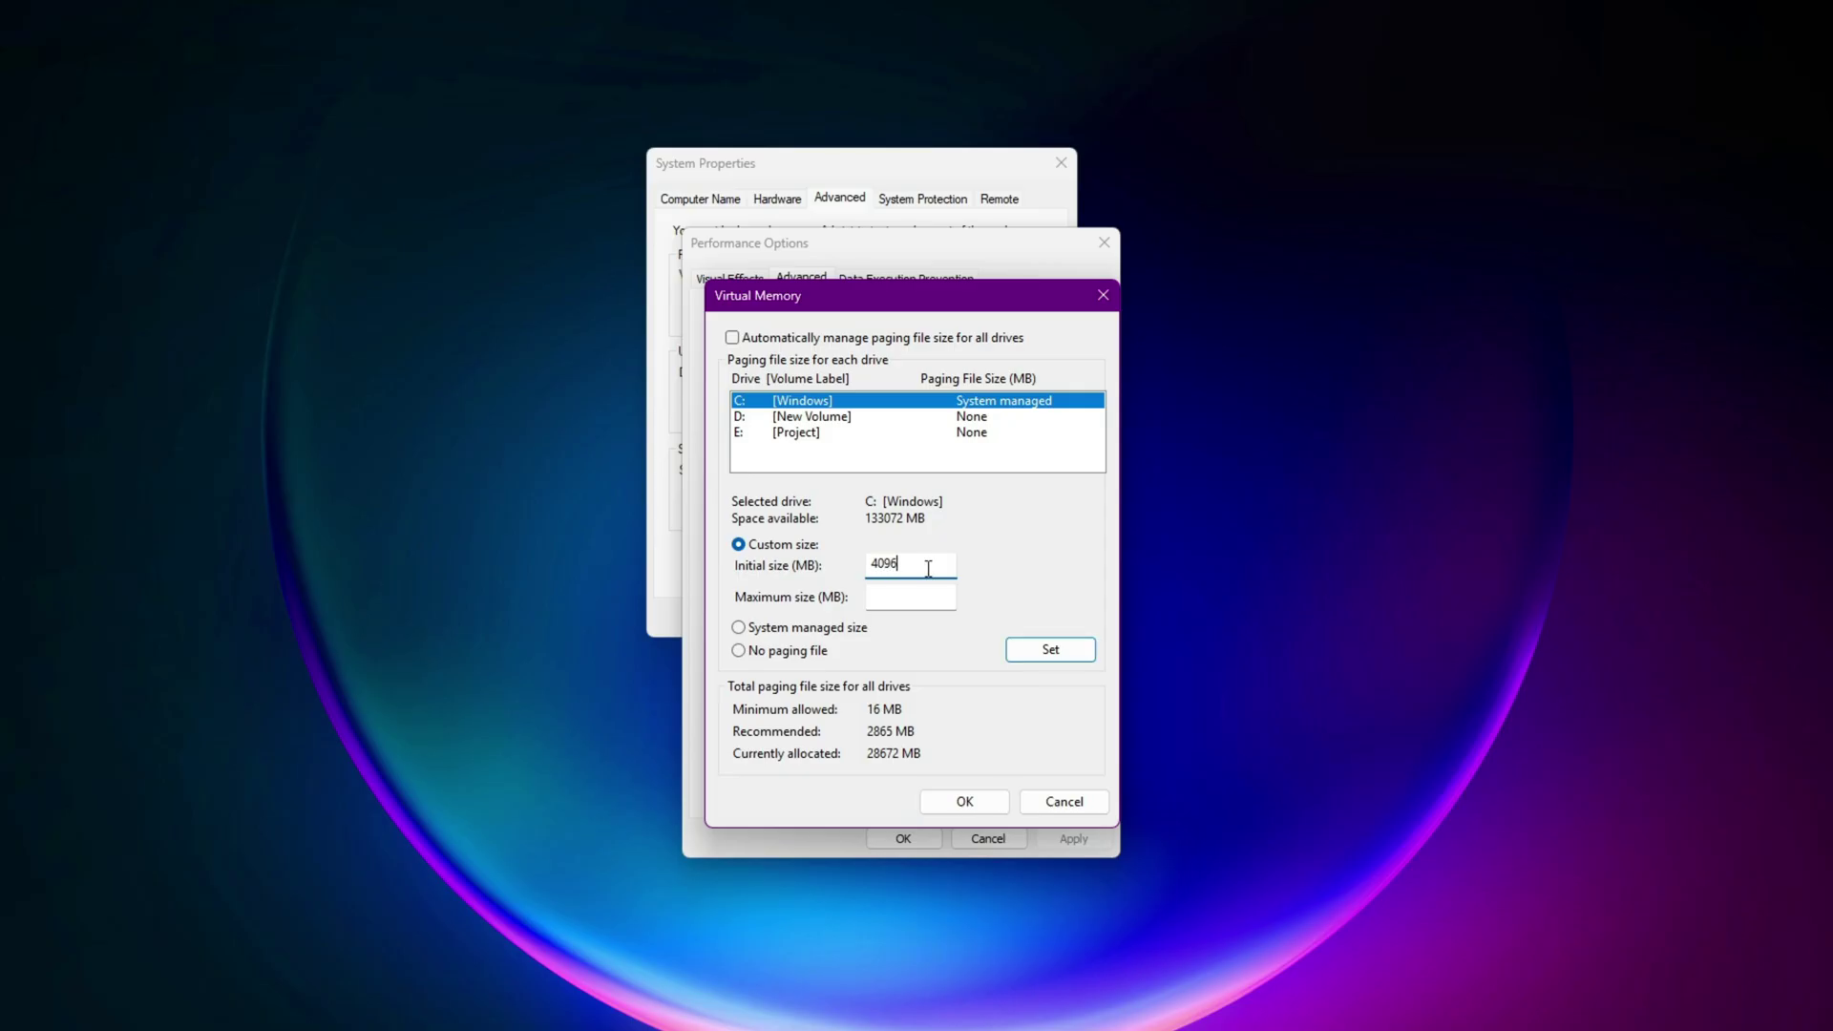
click(925, 602)
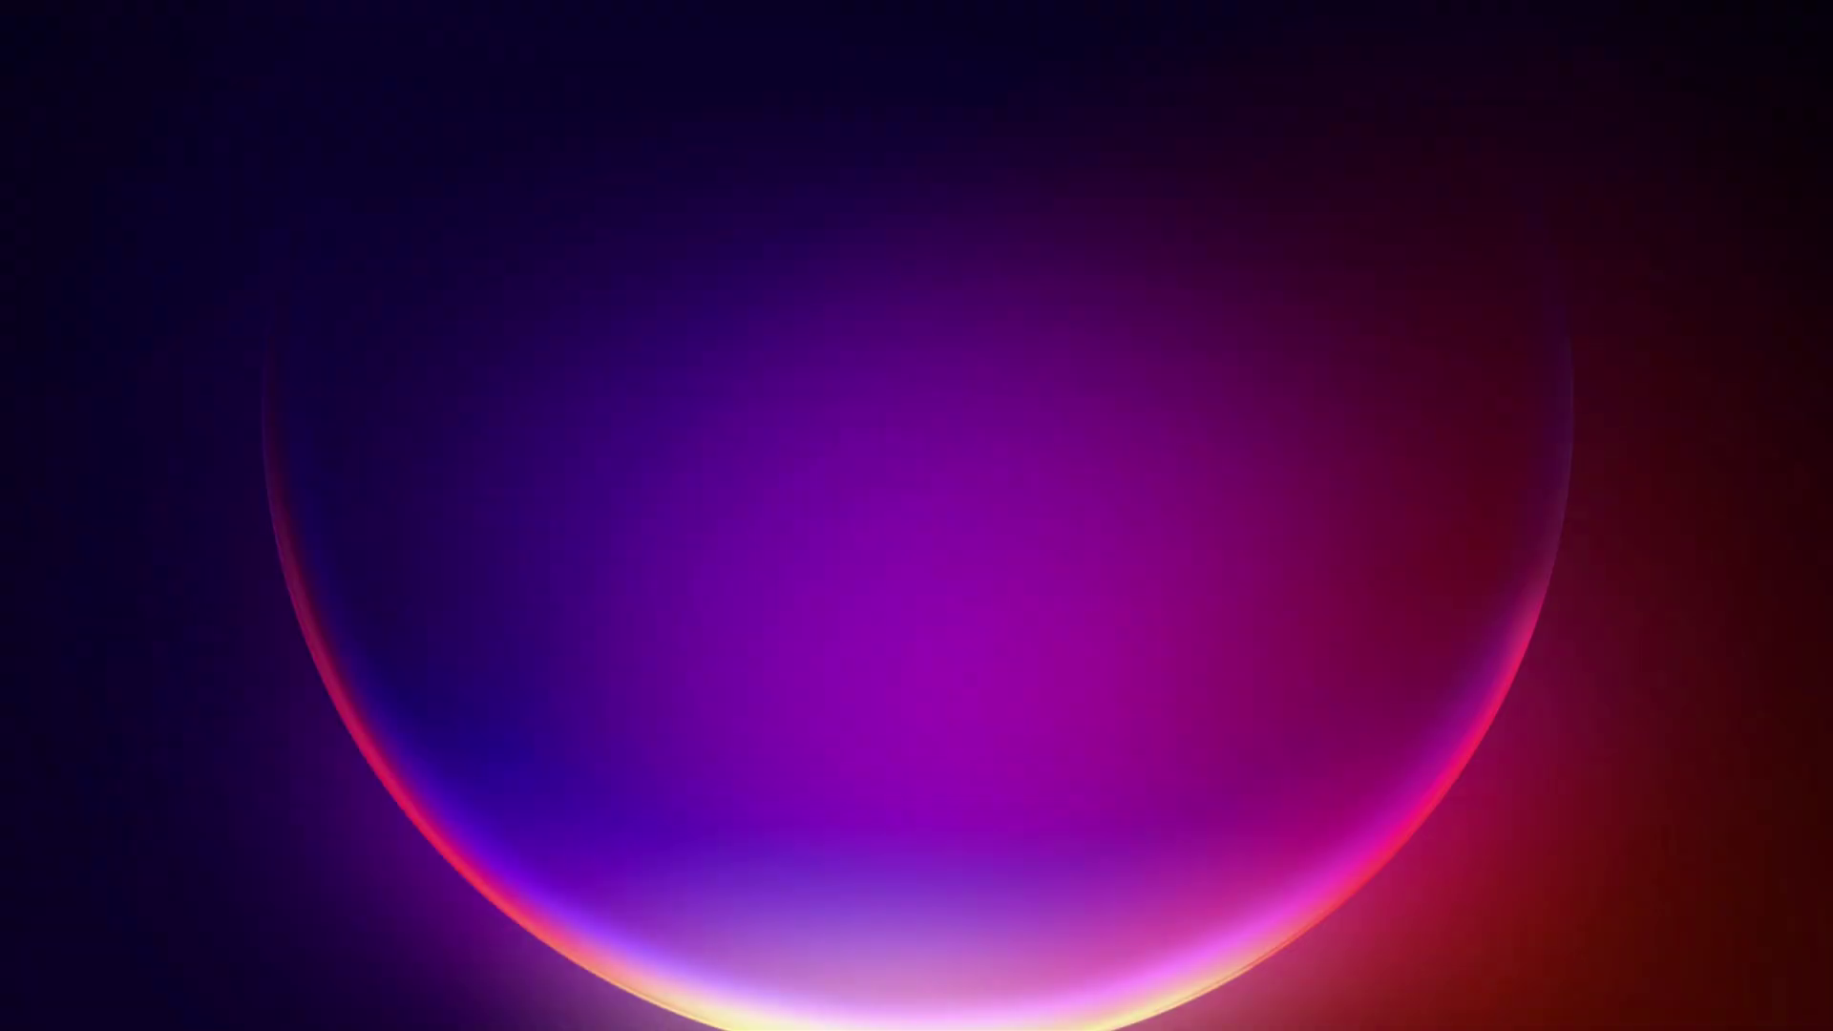
Launch Process Lasso from Windows search and scroll to the top of its process list.
key(super+s)
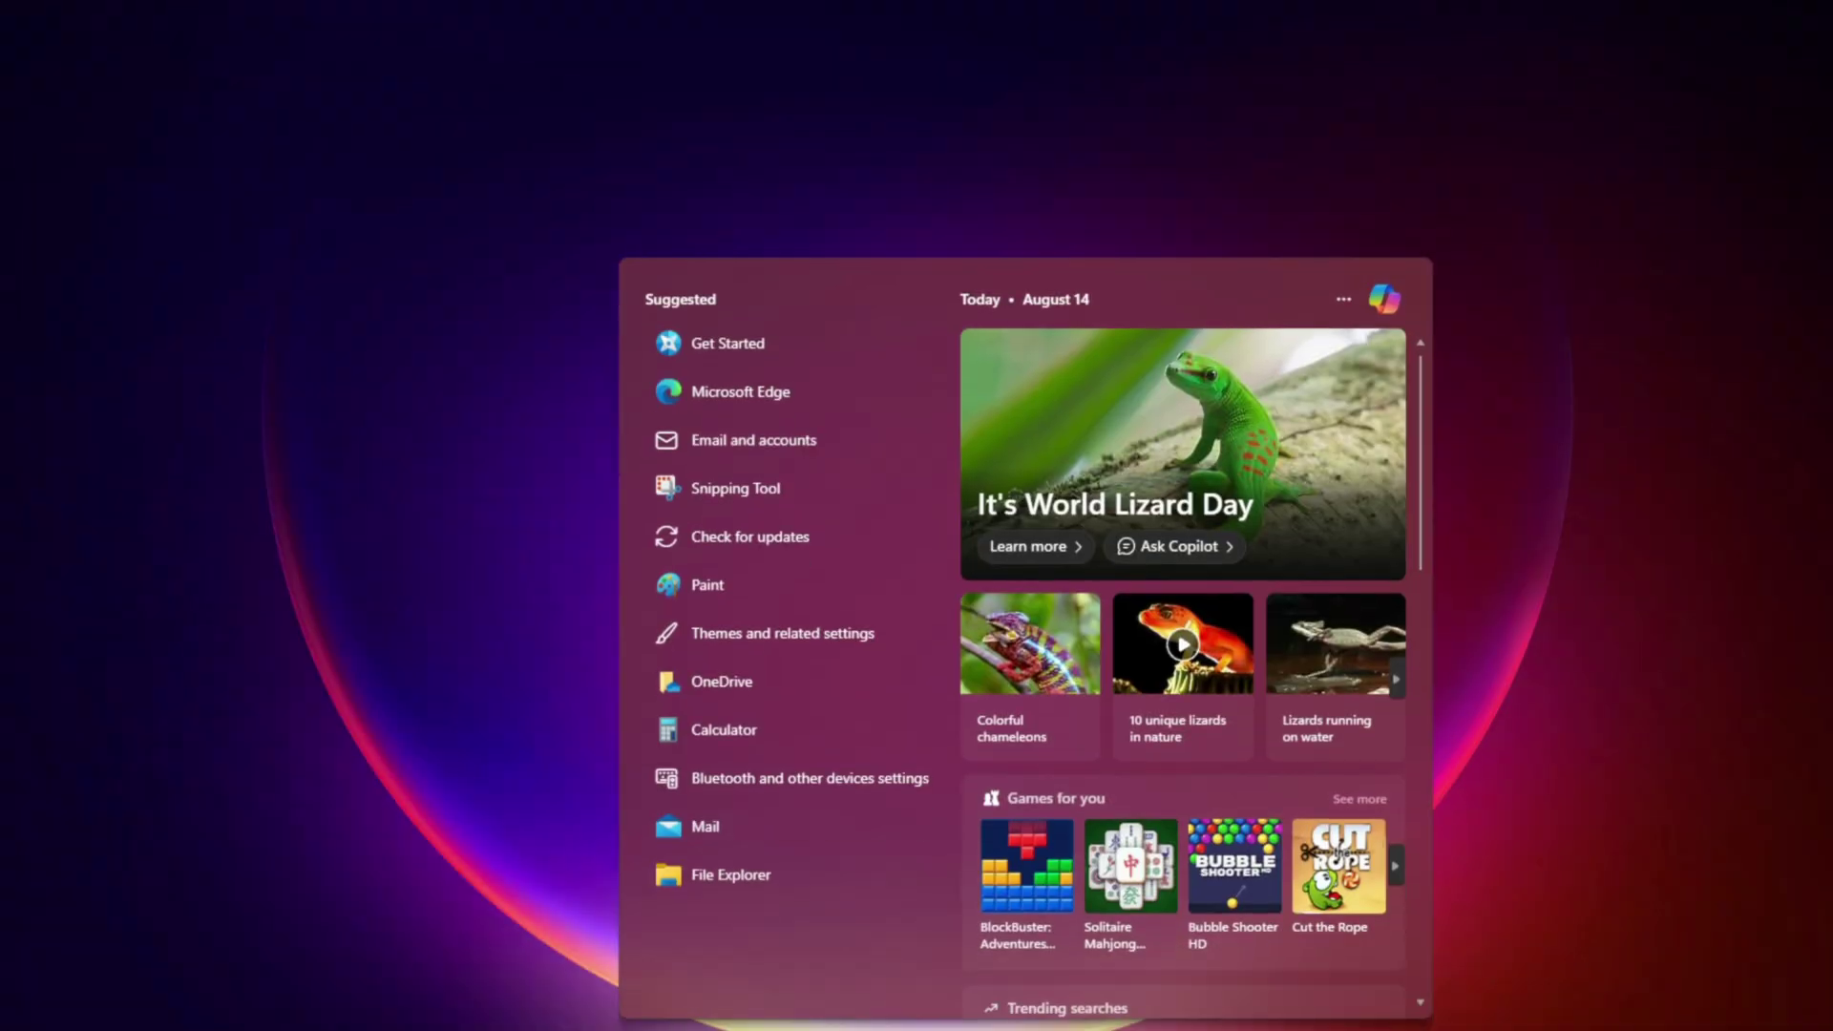
text(PR)
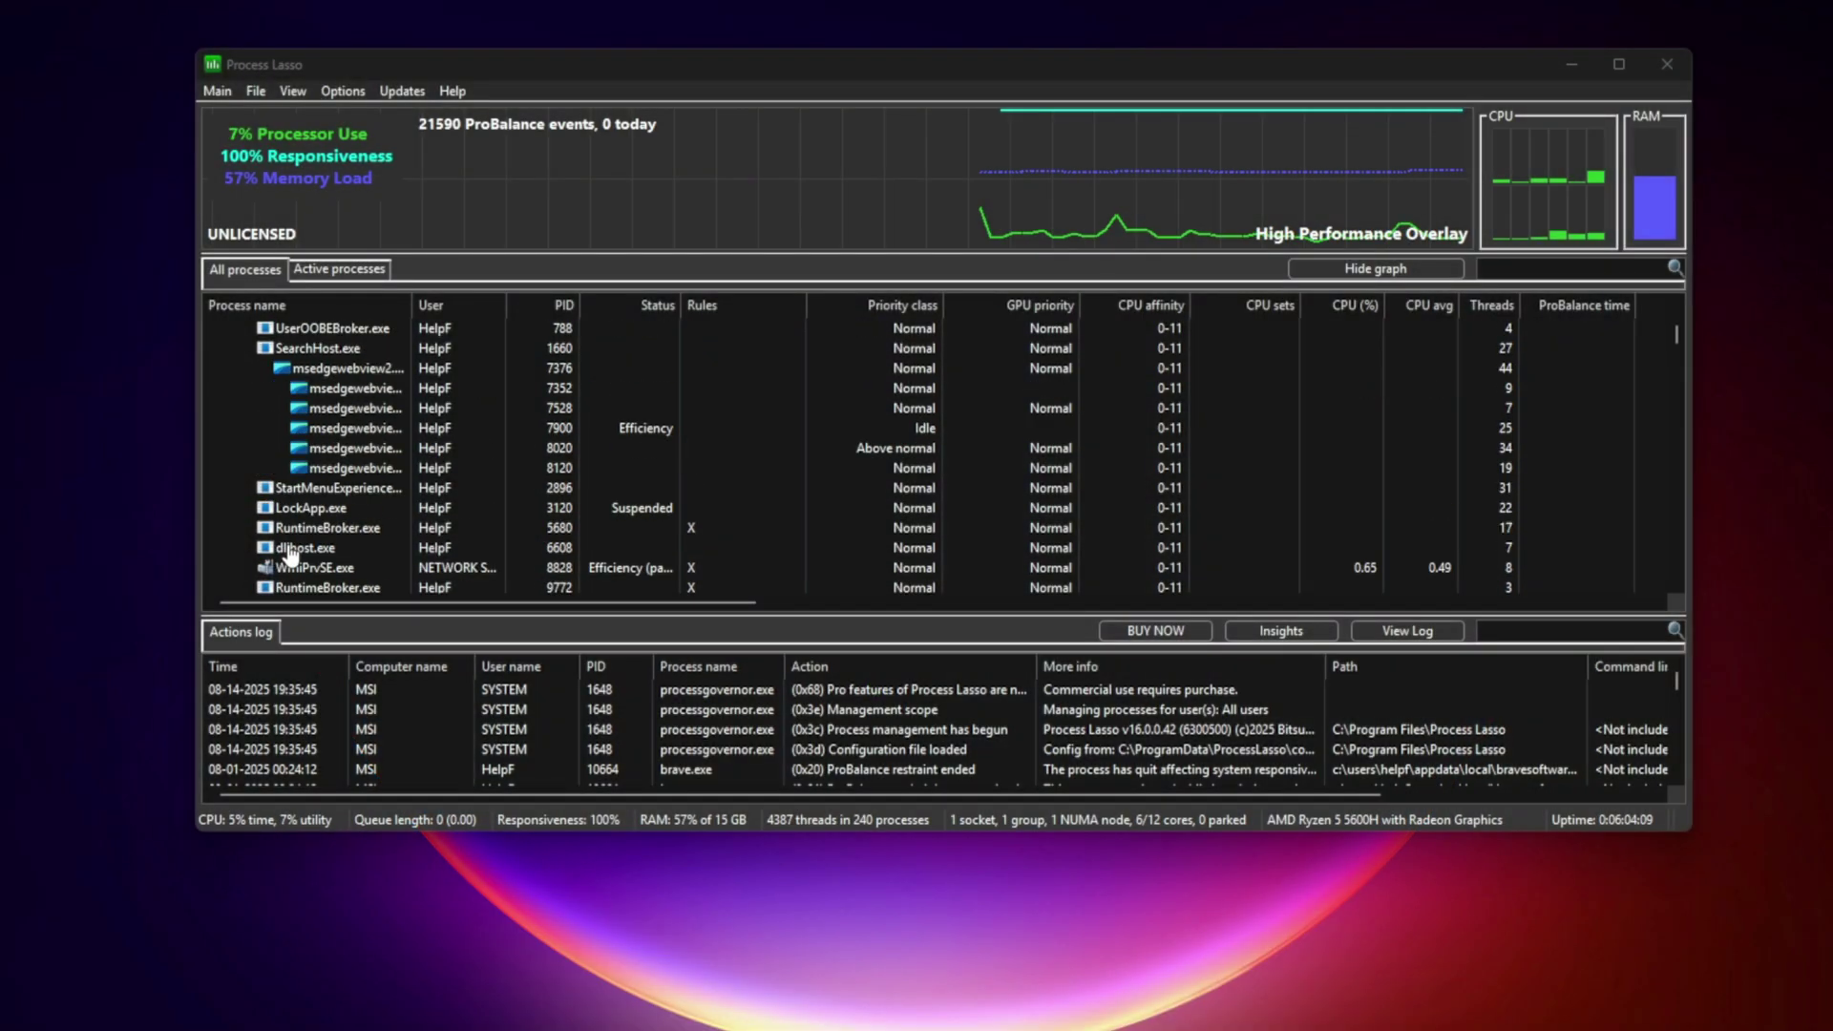
scroll(289, 554, up, 5)
Set gamingservicesnet's CPU priority to Always High.
click(364, 447)
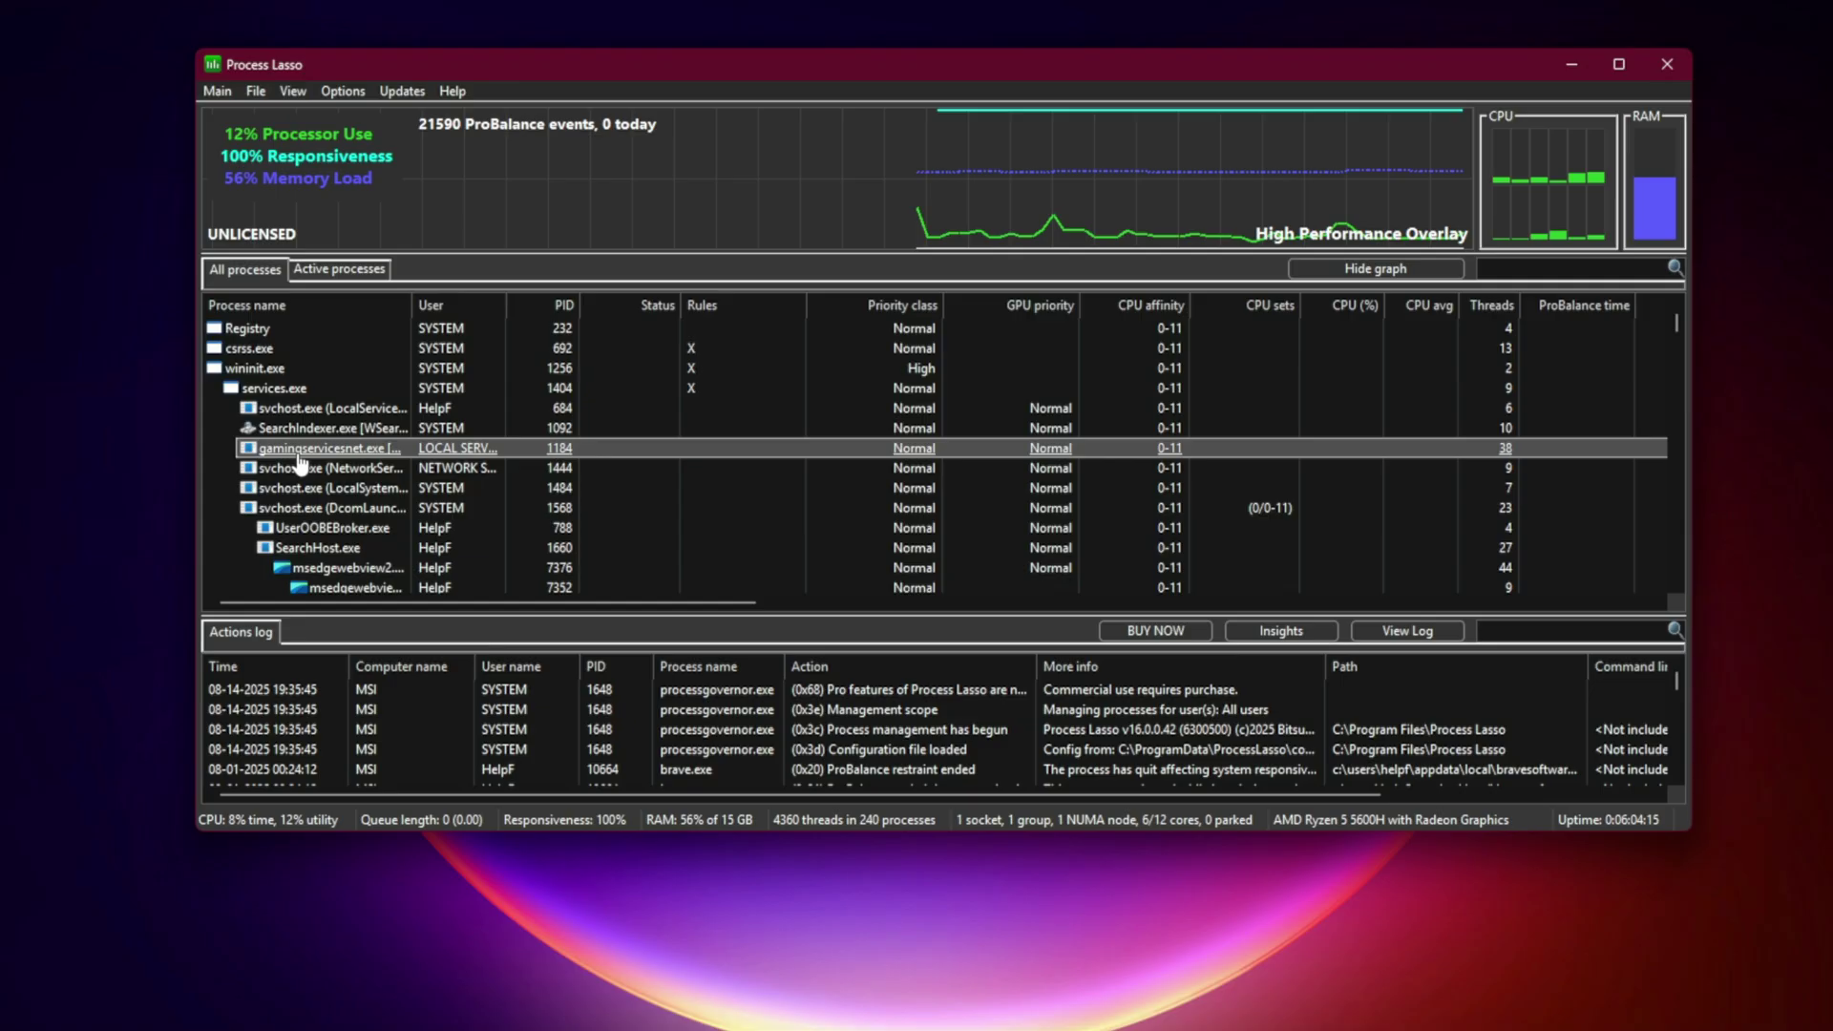
right_click(364, 441)
mouse_move(401, 448)
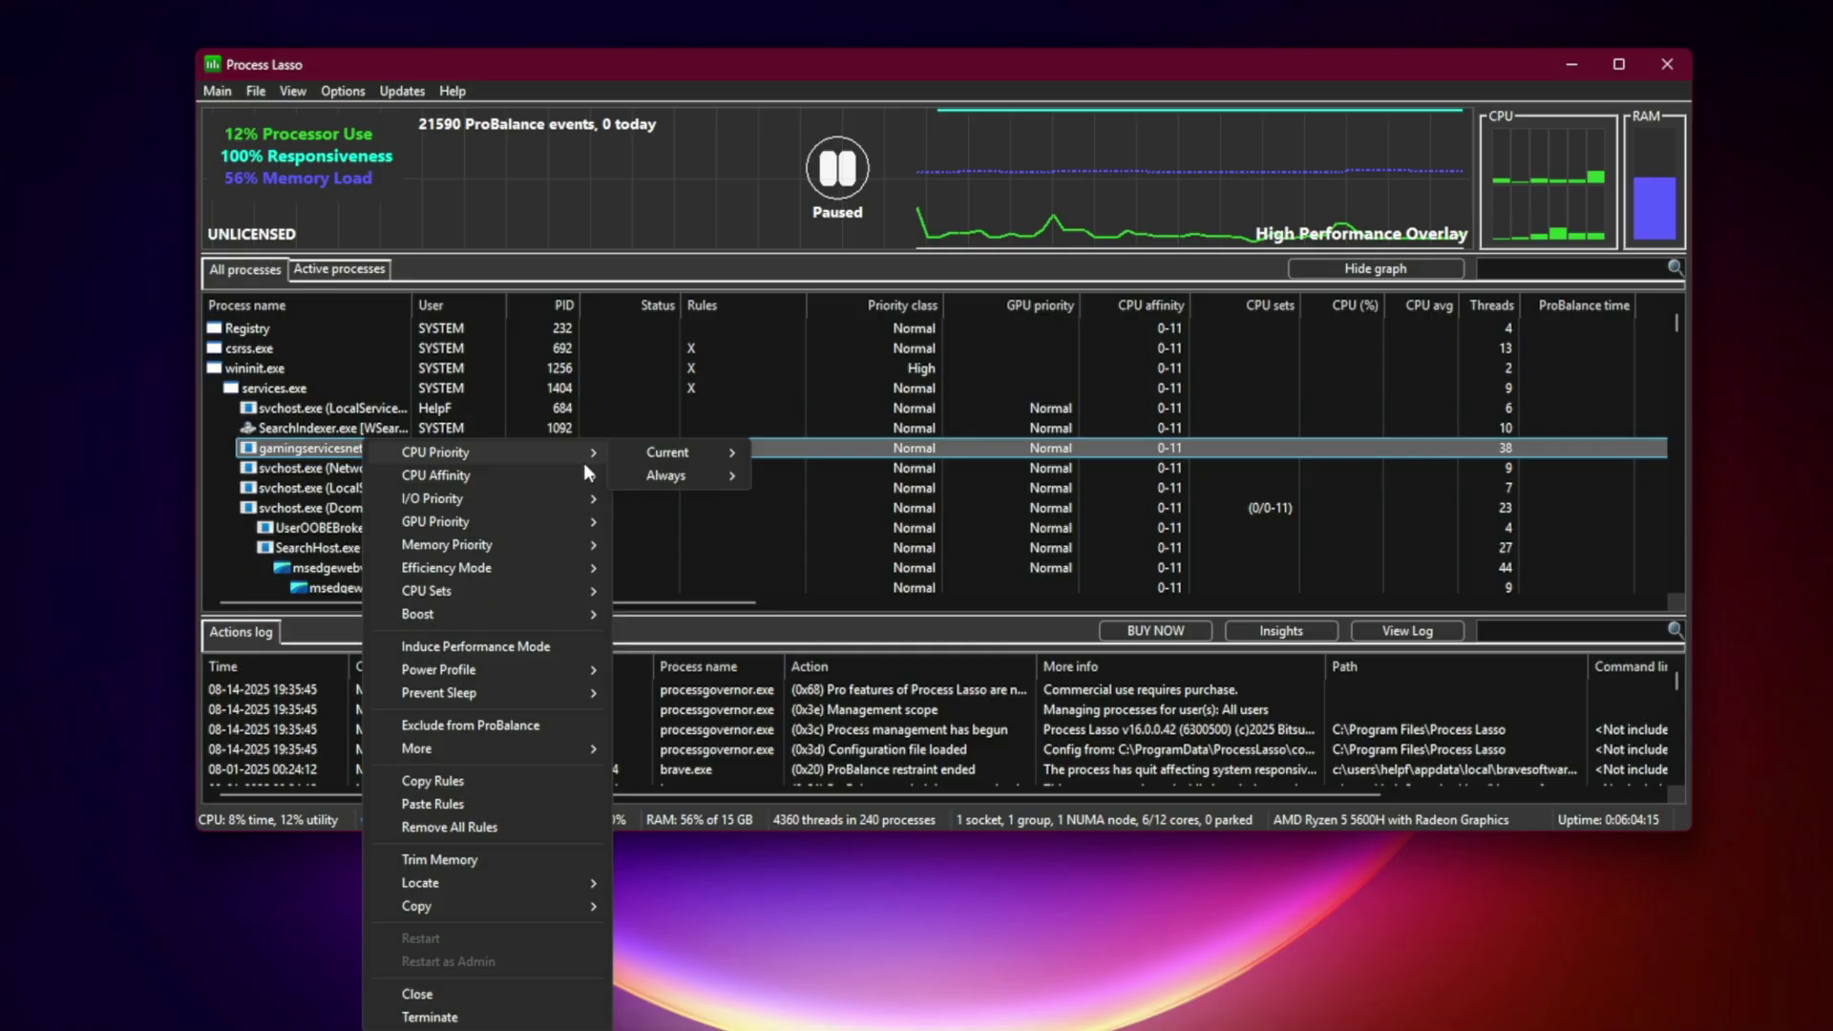
mouse_move(666, 481)
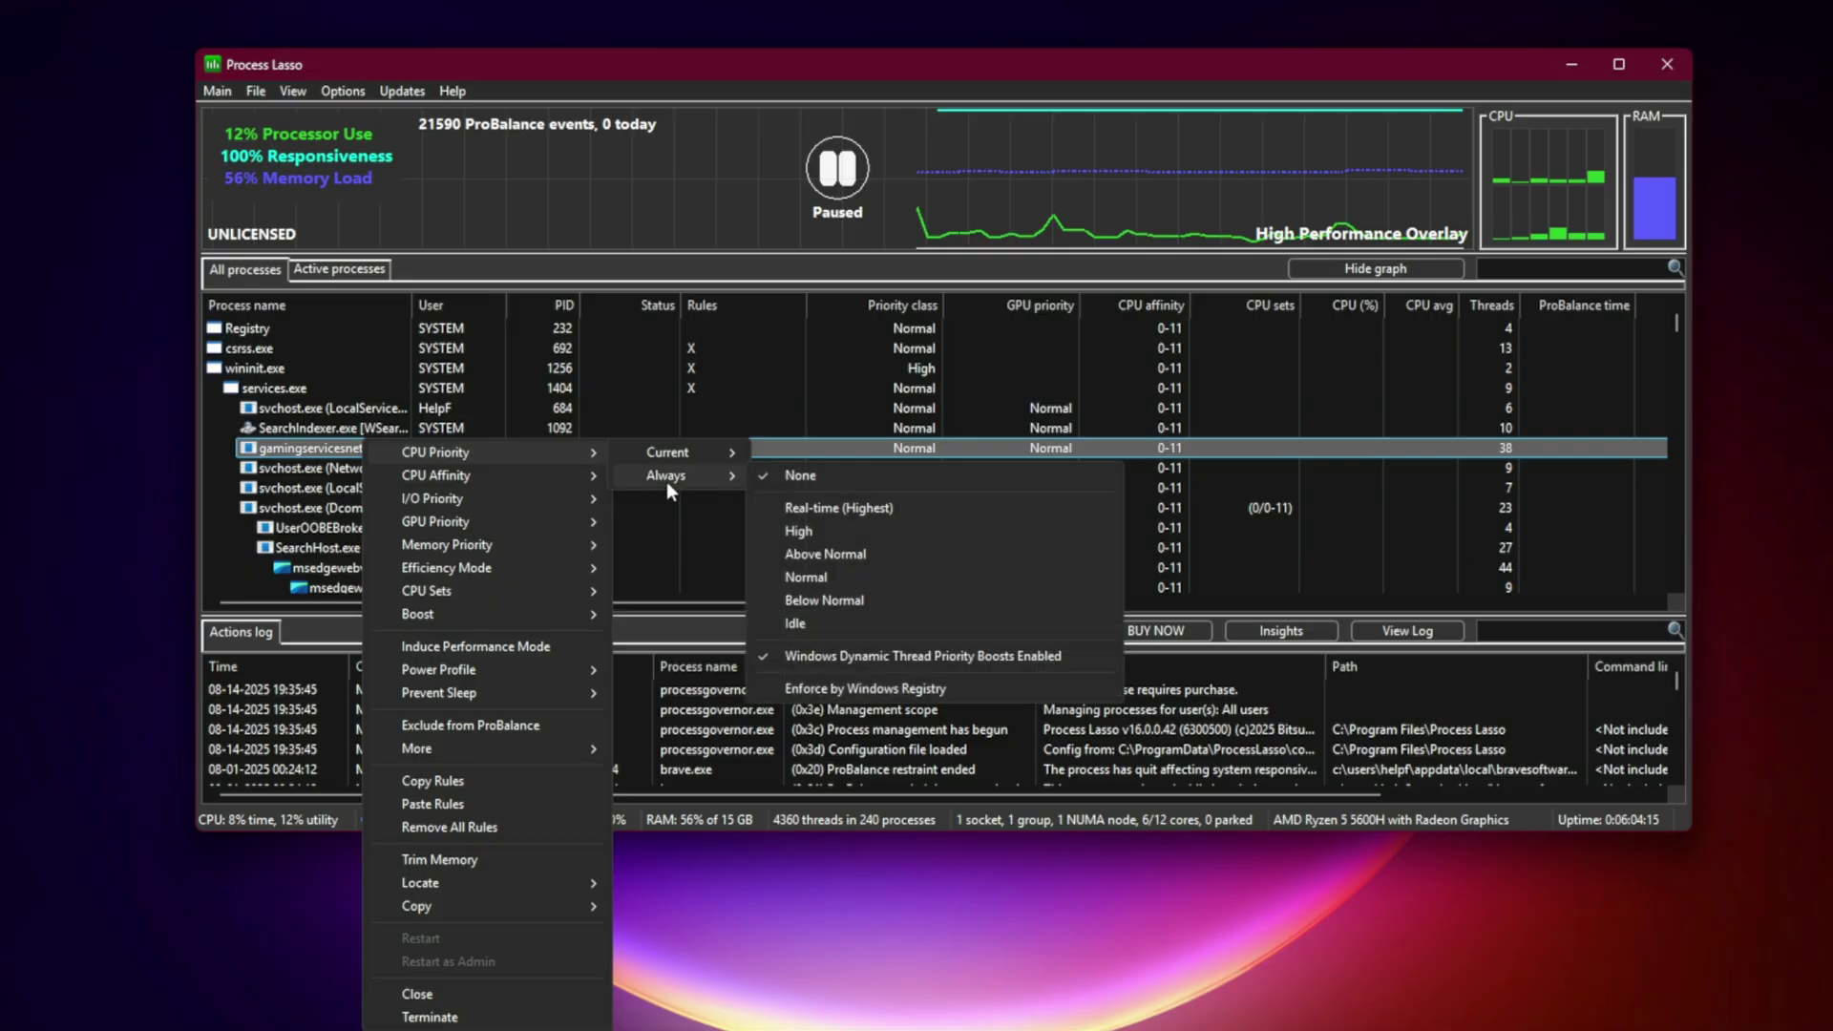
click(867, 531)
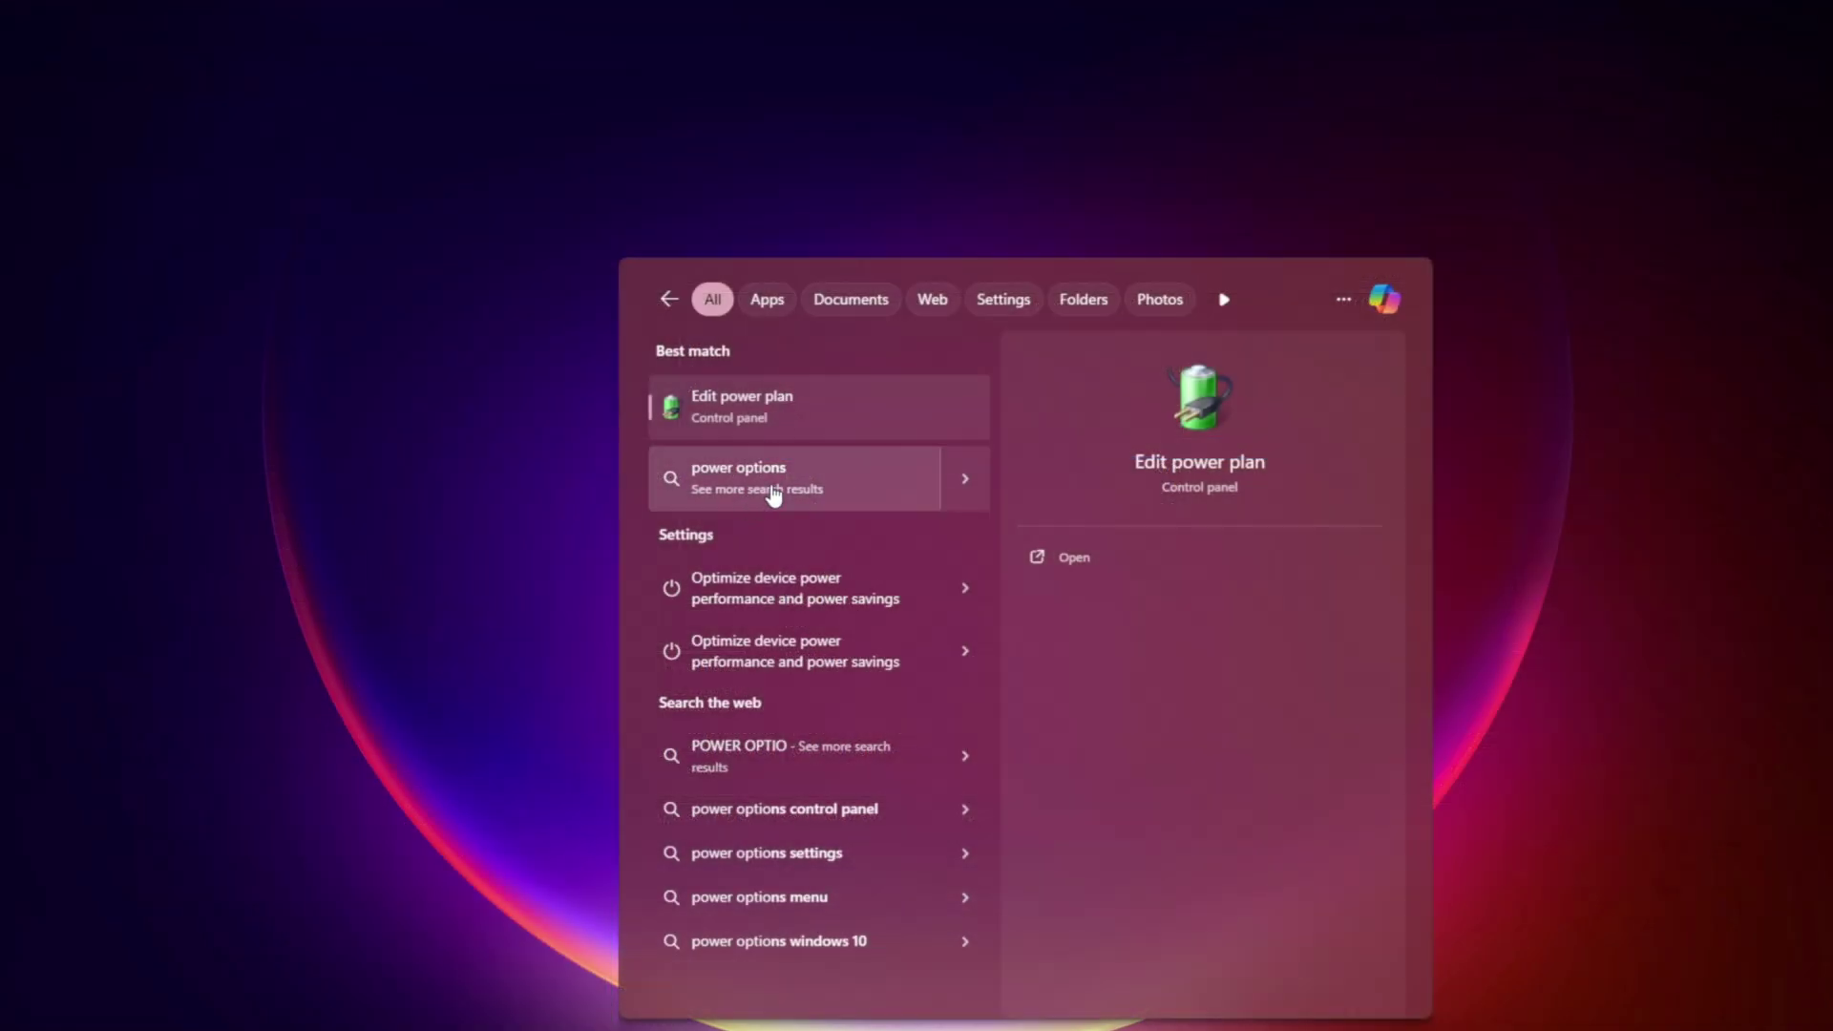
Open the Balanced plan's advanced power settings and look through the plan list and options.
click(779, 418)
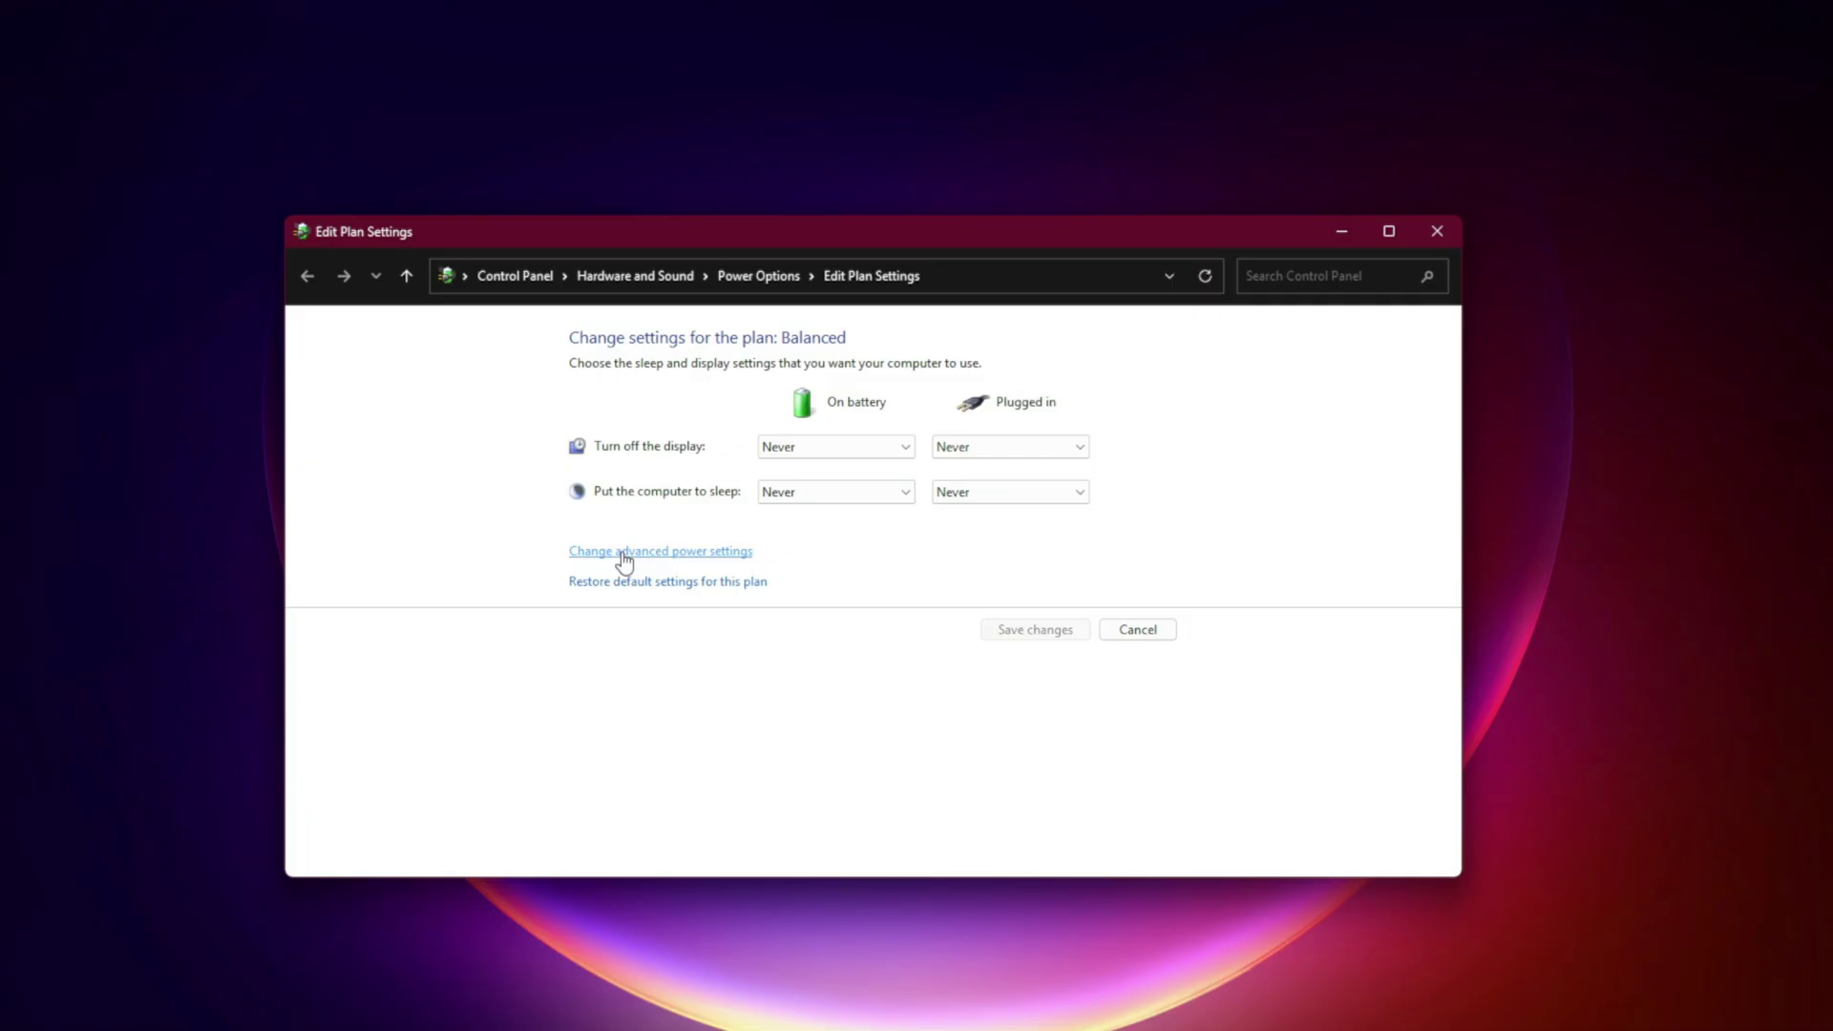
click(621, 552)
drag(262, 98, 812, 148)
click(788, 286)
click(788, 303)
scroll(966, 471, down, 1)
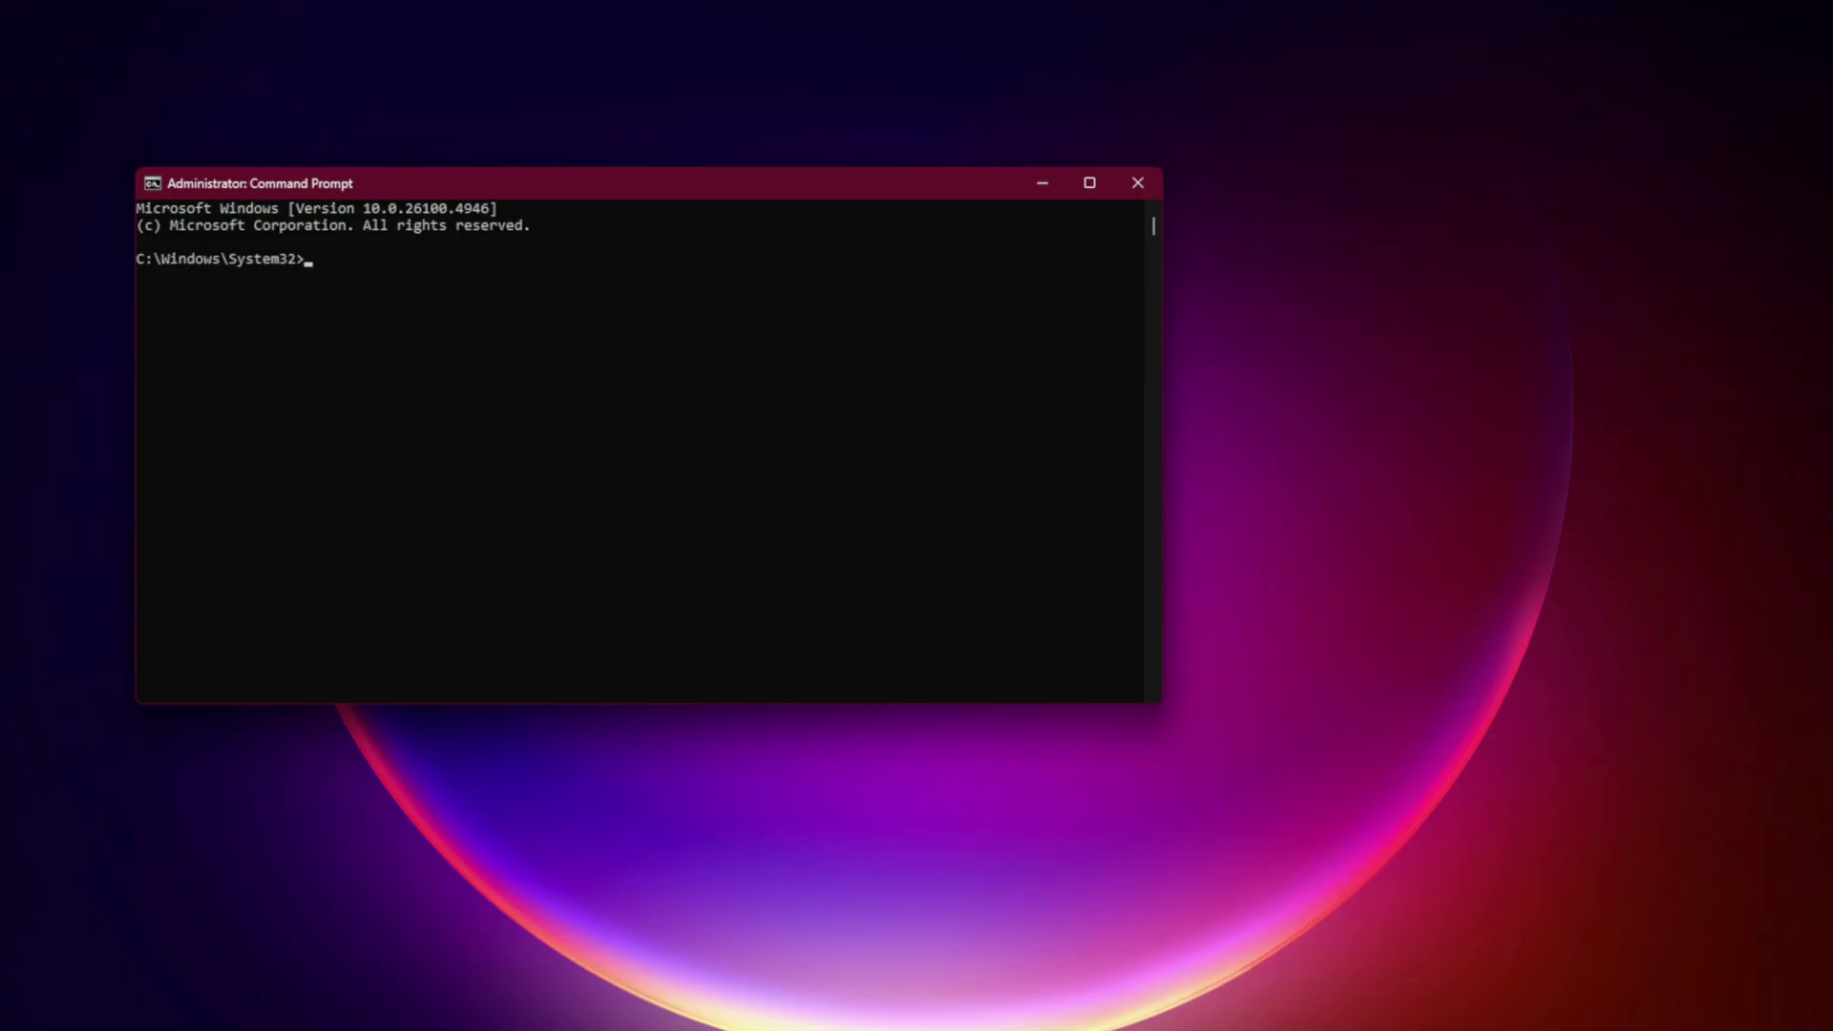
Paste and run powercfg -duplicatescheme to add the Ultimate Performance power plan.
text(powercfg -duplicatescheme e9a42b02-d5df-448d-aa00-03f14749eb61)
key(Return)
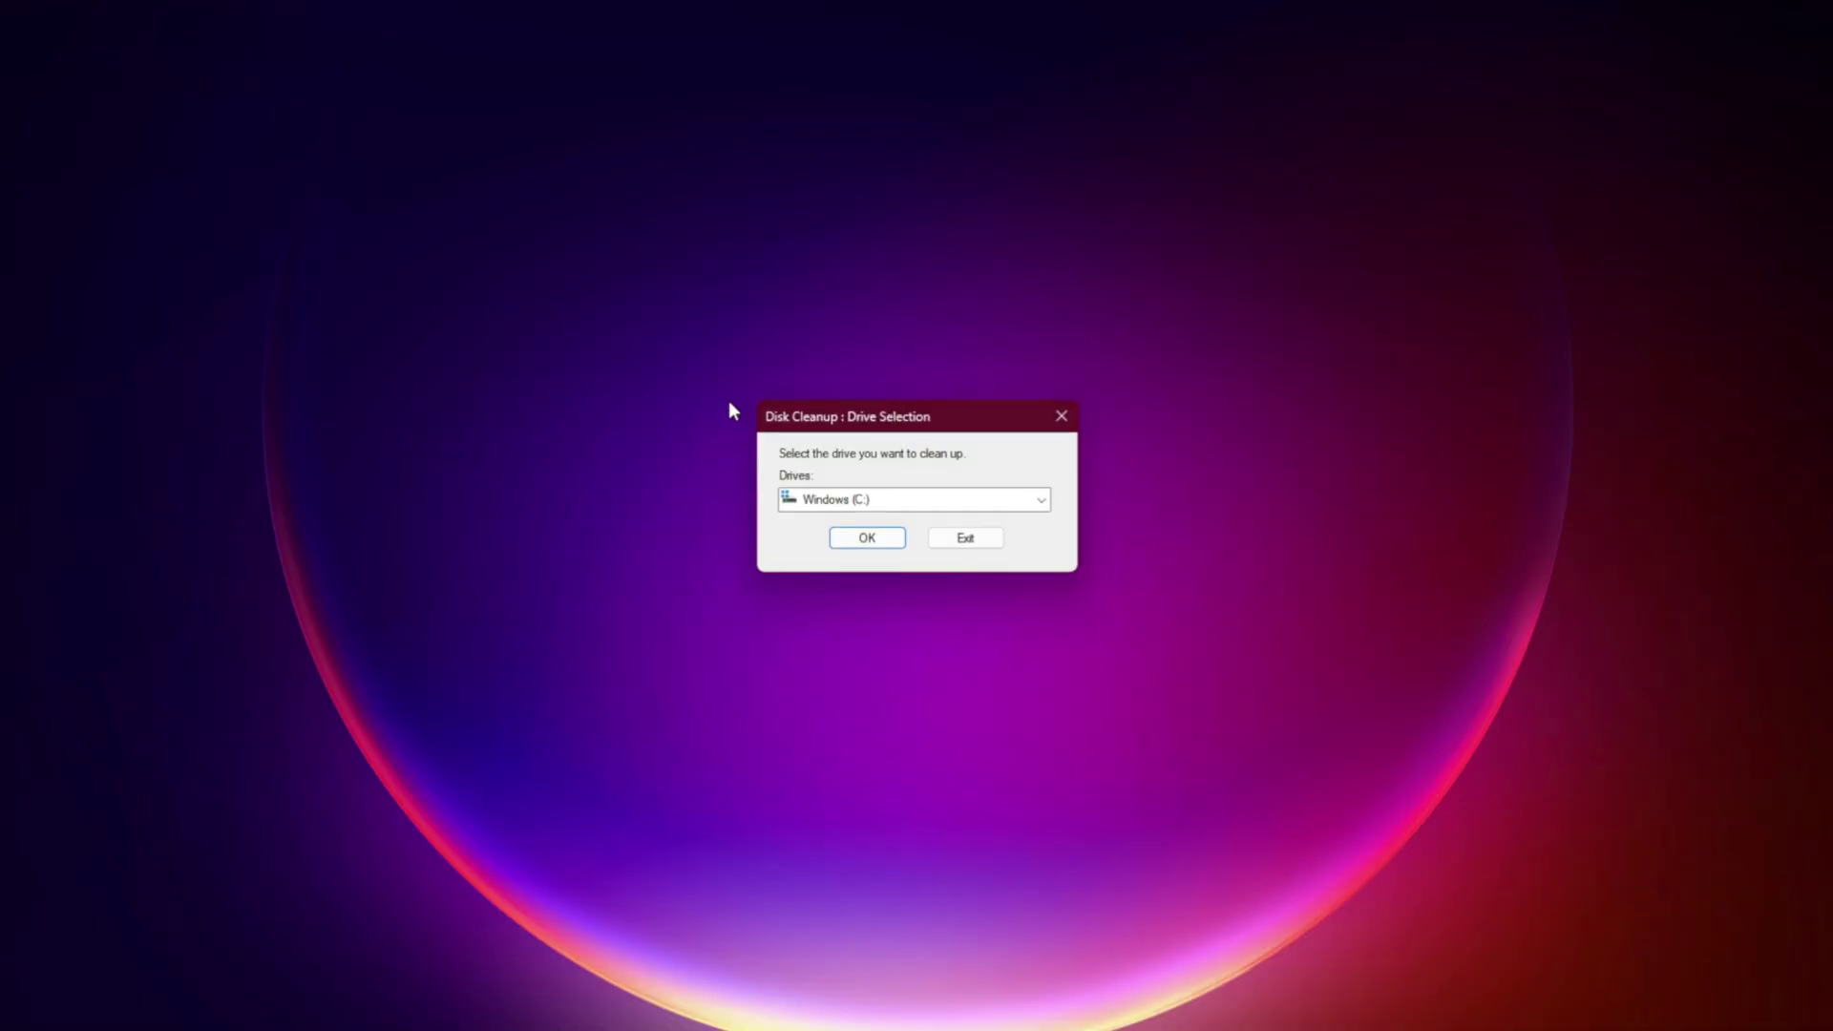
Run Disk Cleanup on Windows (C:), permanently deleting about 260 MB of checked junk files.
click(916, 503)
click(878, 544)
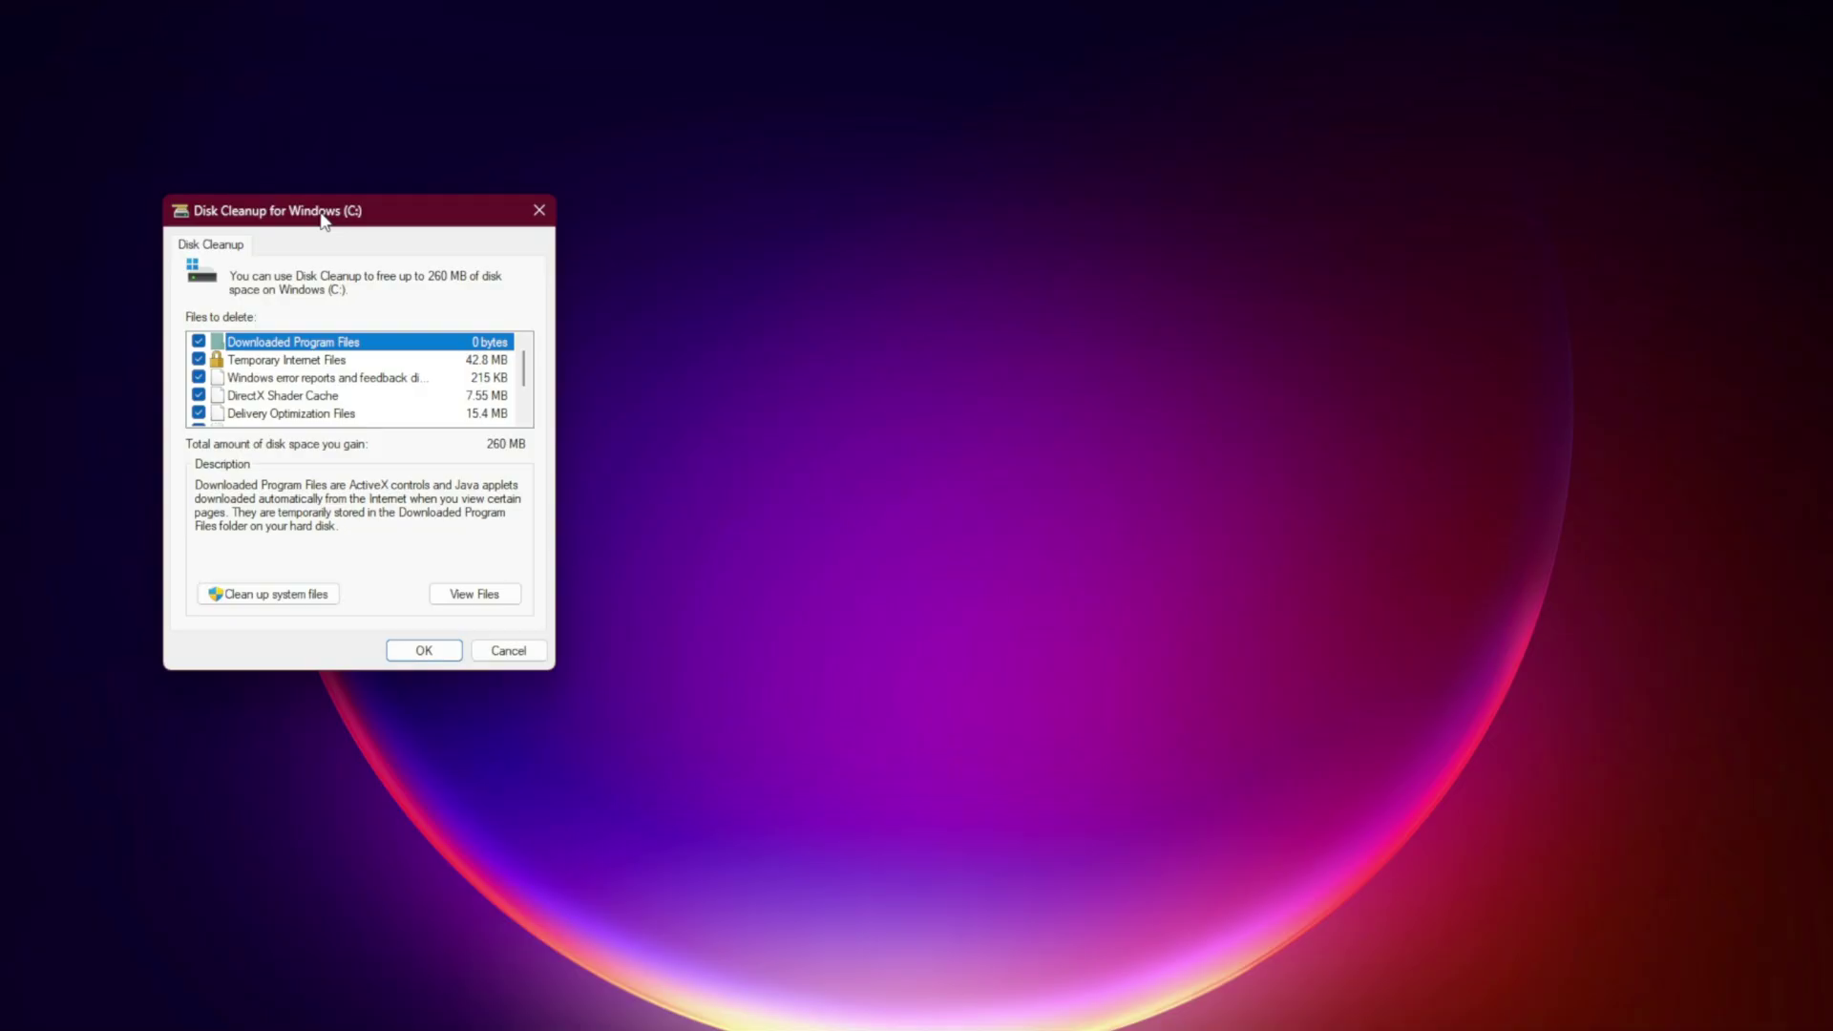
drag(381, 213, 916, 197)
scroll(924, 375, down, 1)
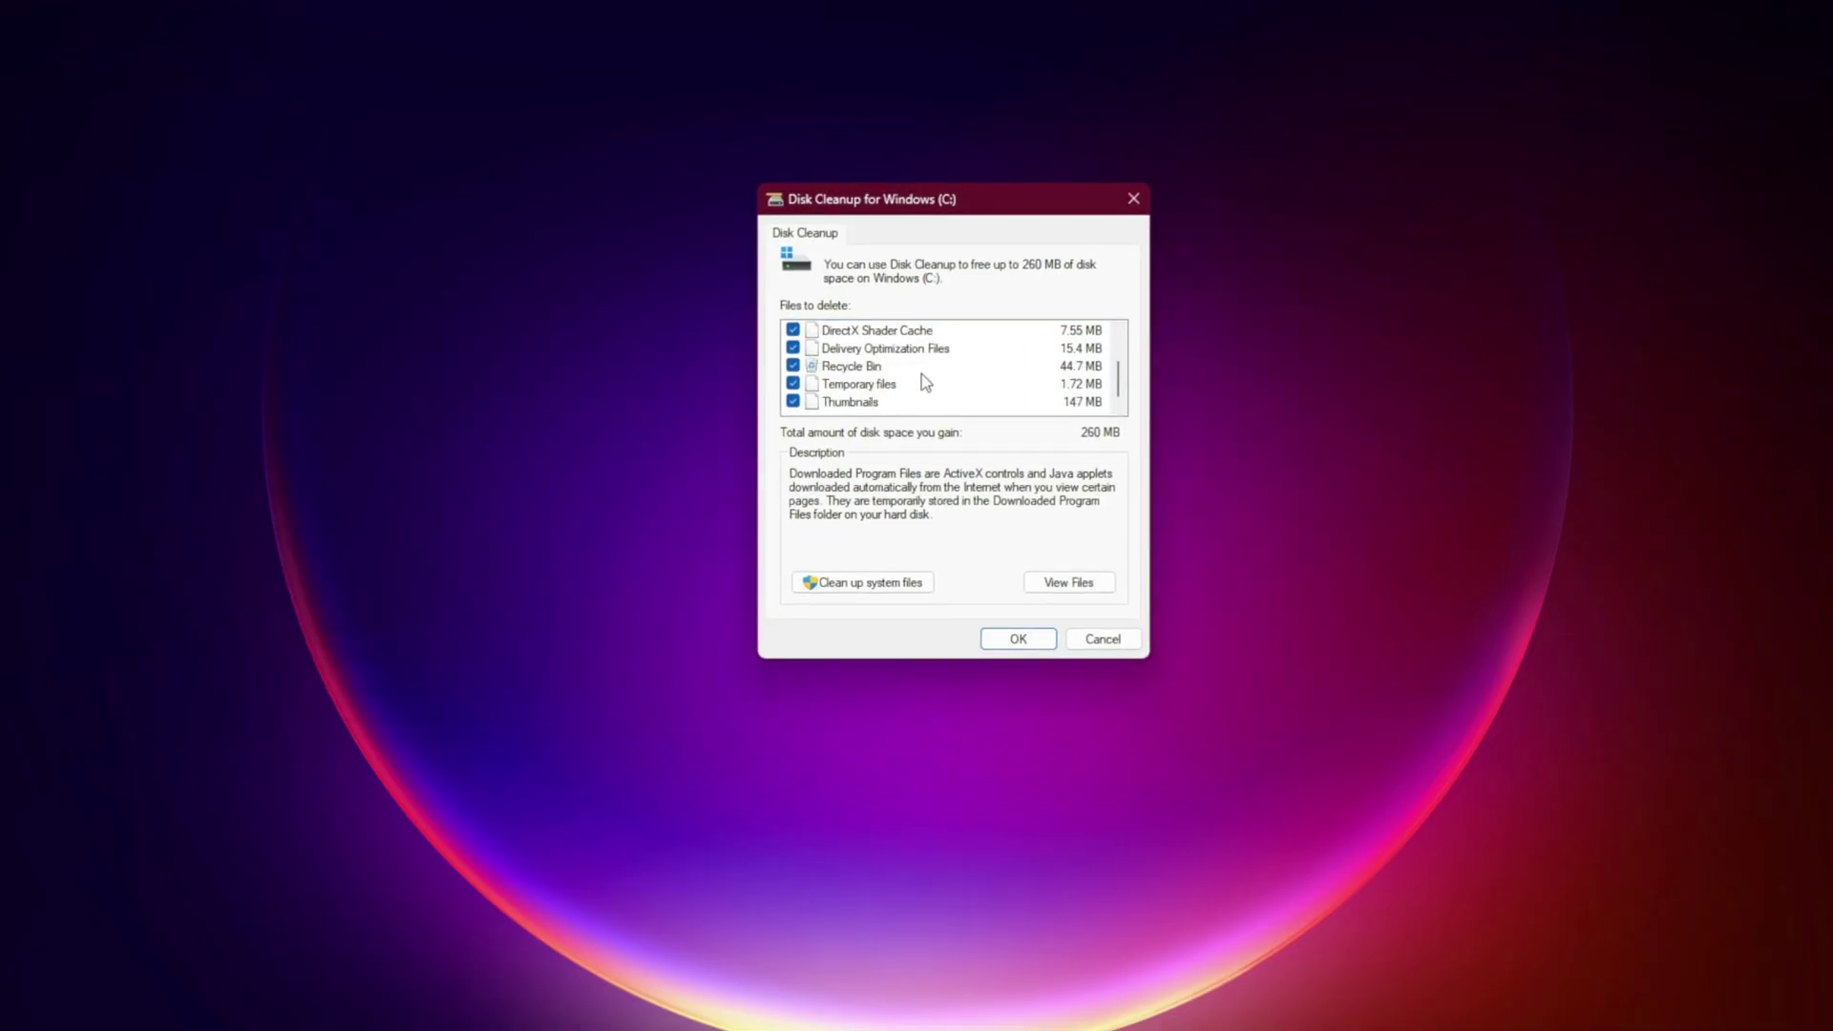
click(1019, 639)
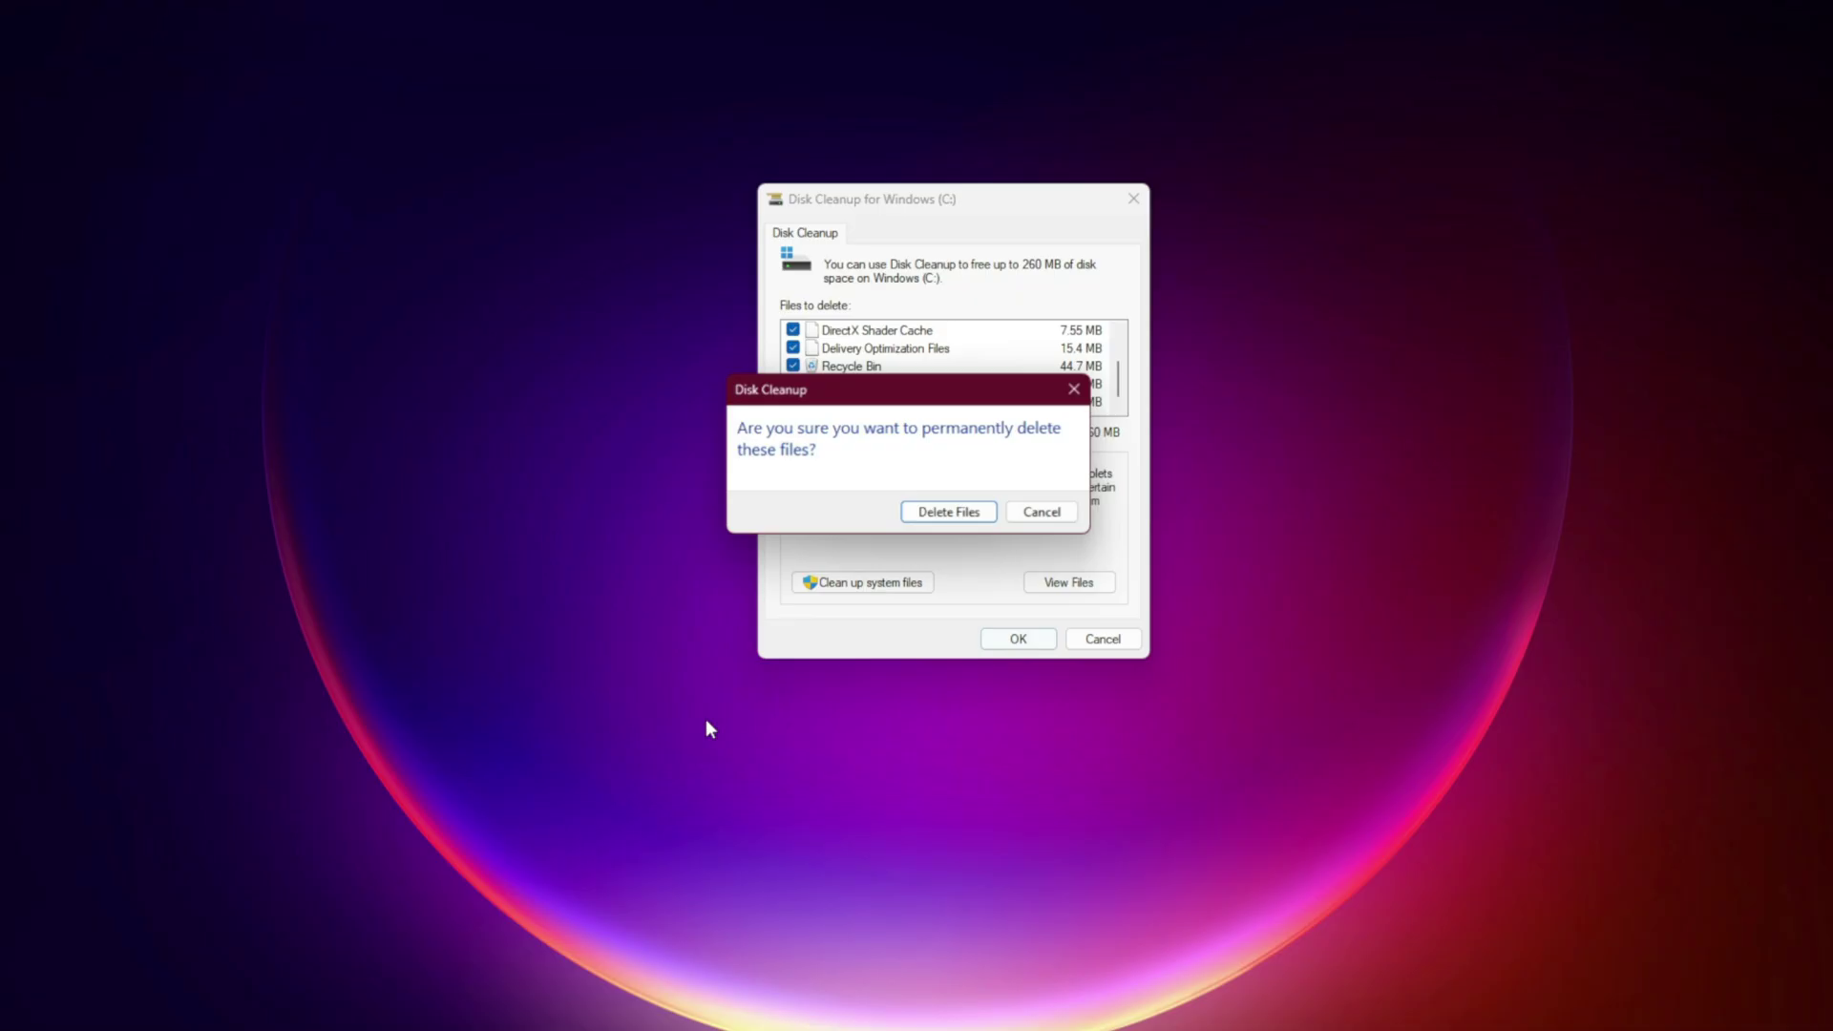
click(940, 514)
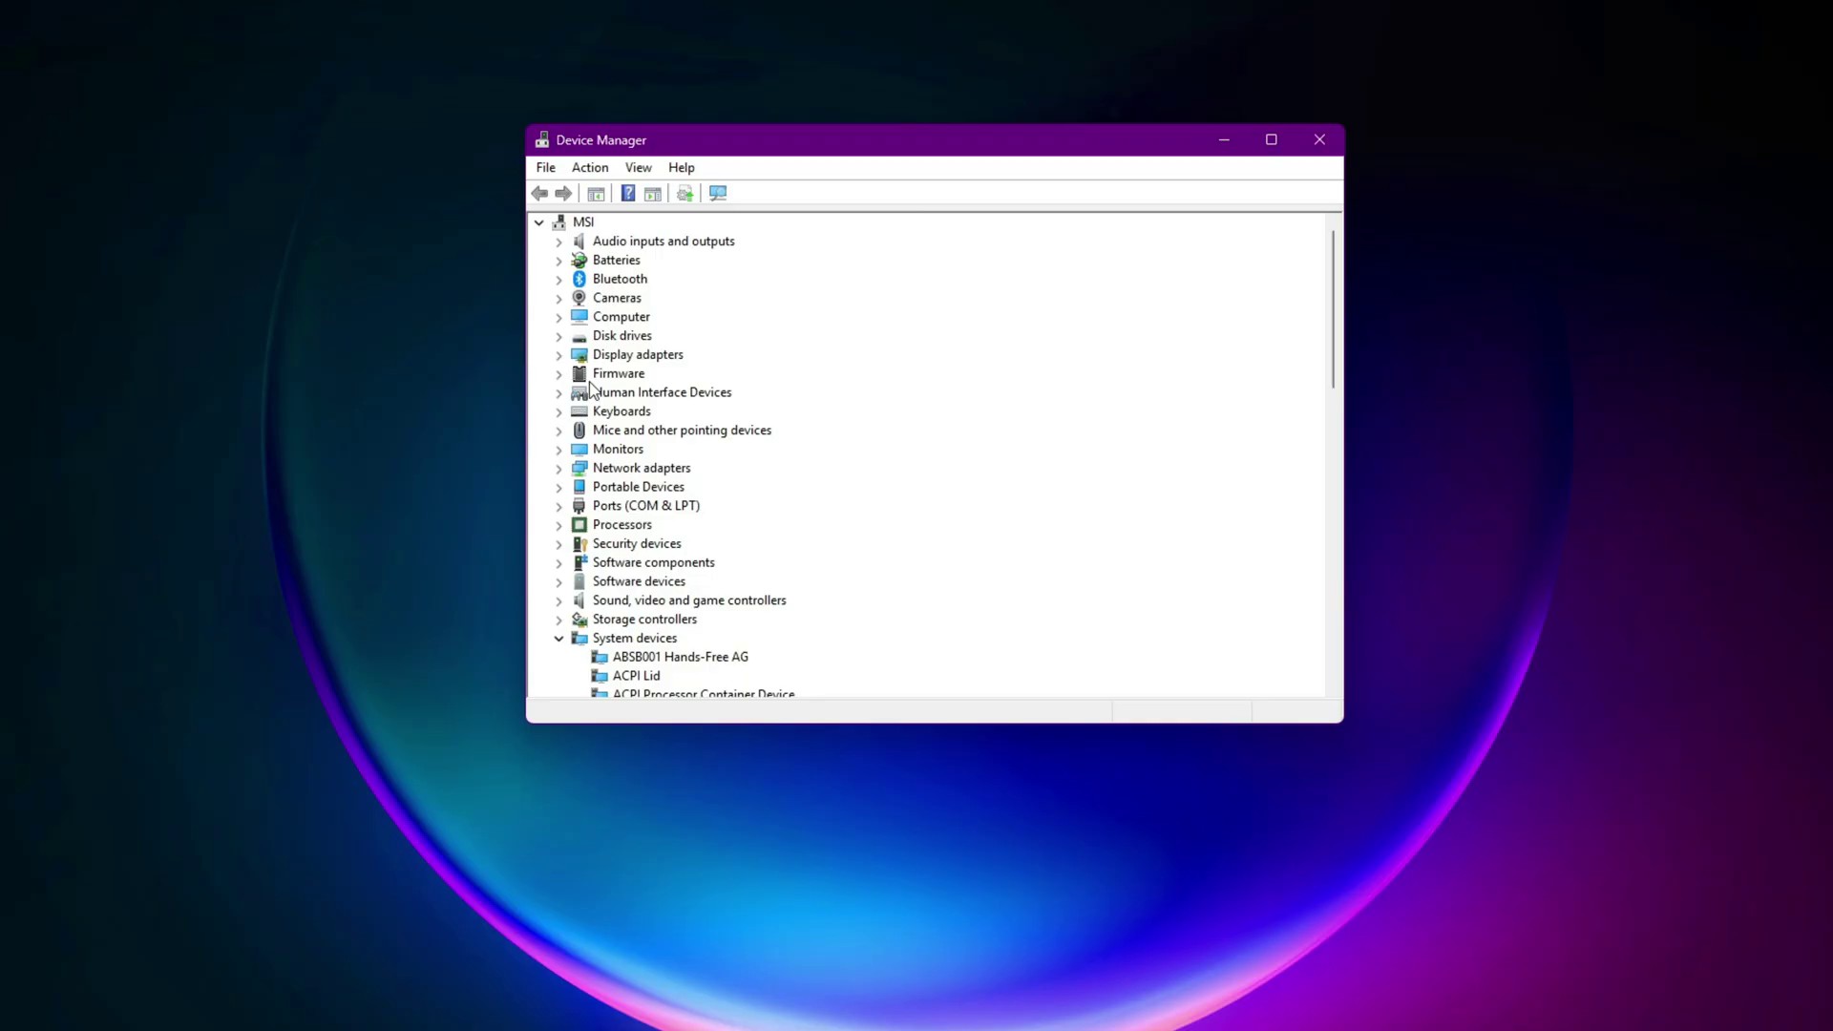
View the Radeon RX 5500M display adapter's driver details, showing version 32.0.21013.1000.
click(560, 354)
click(652, 393)
right_click(653, 392)
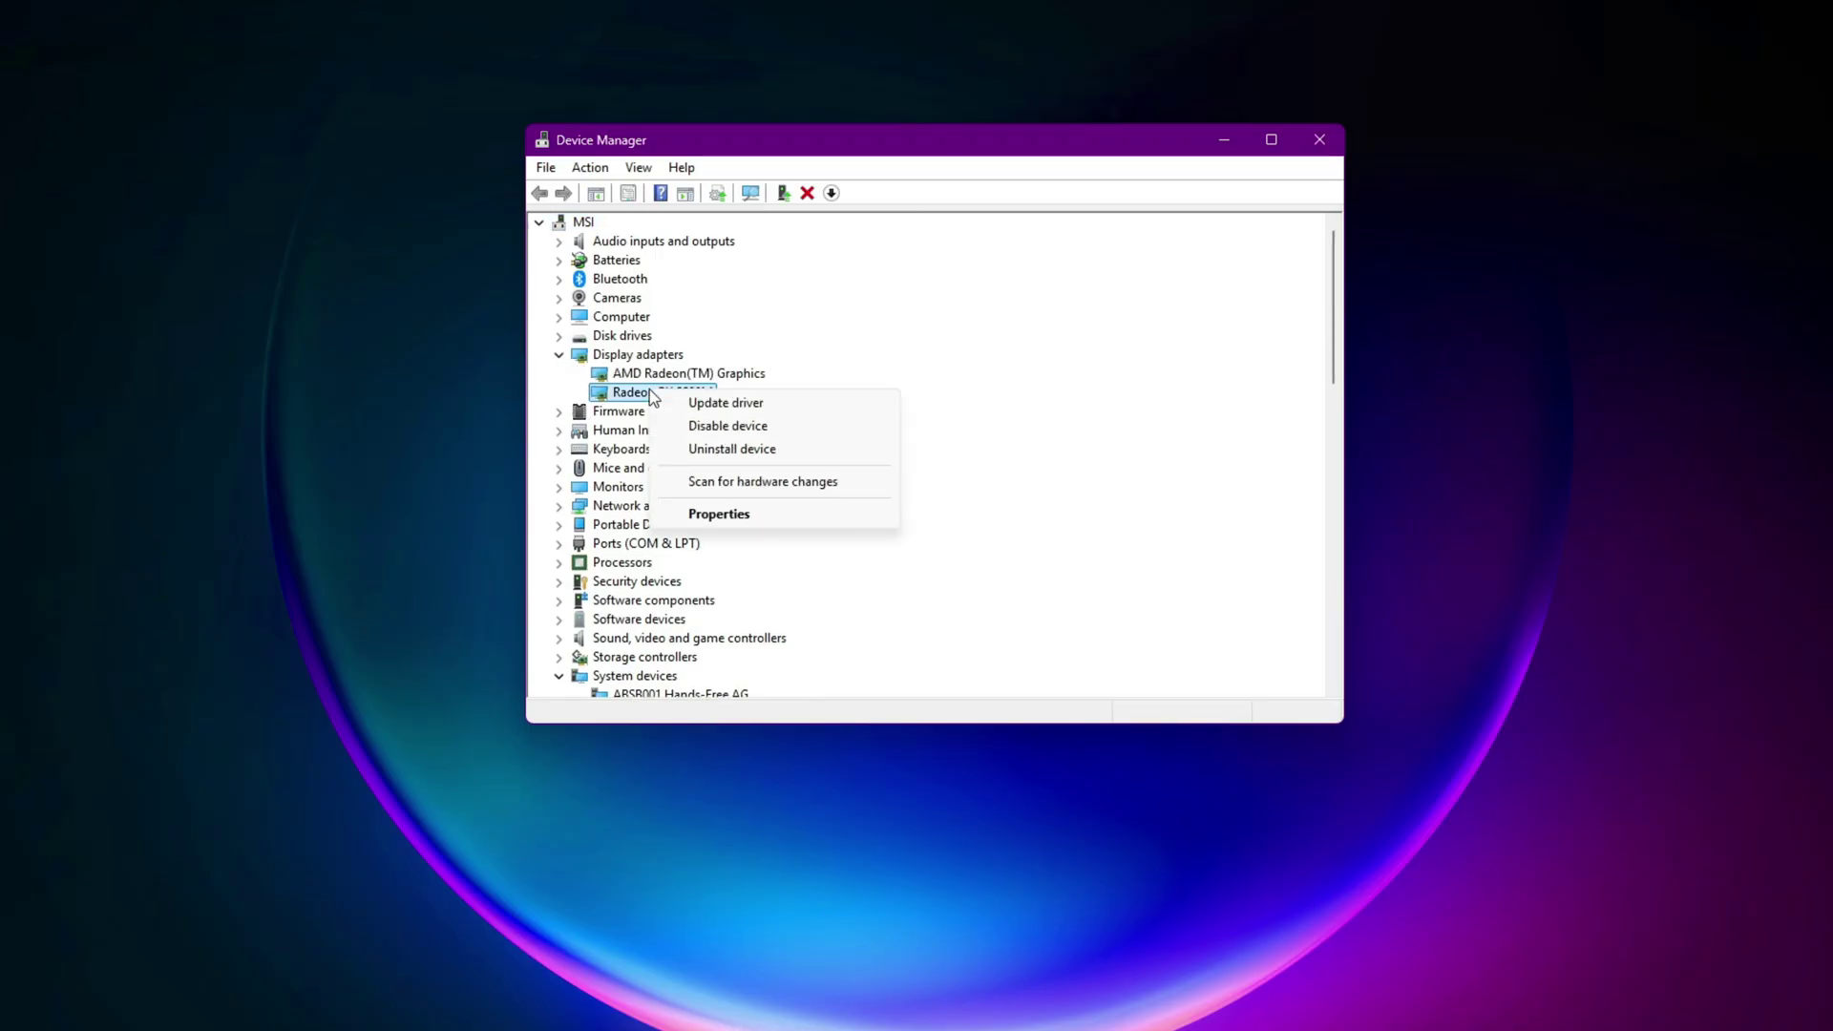
click(785, 514)
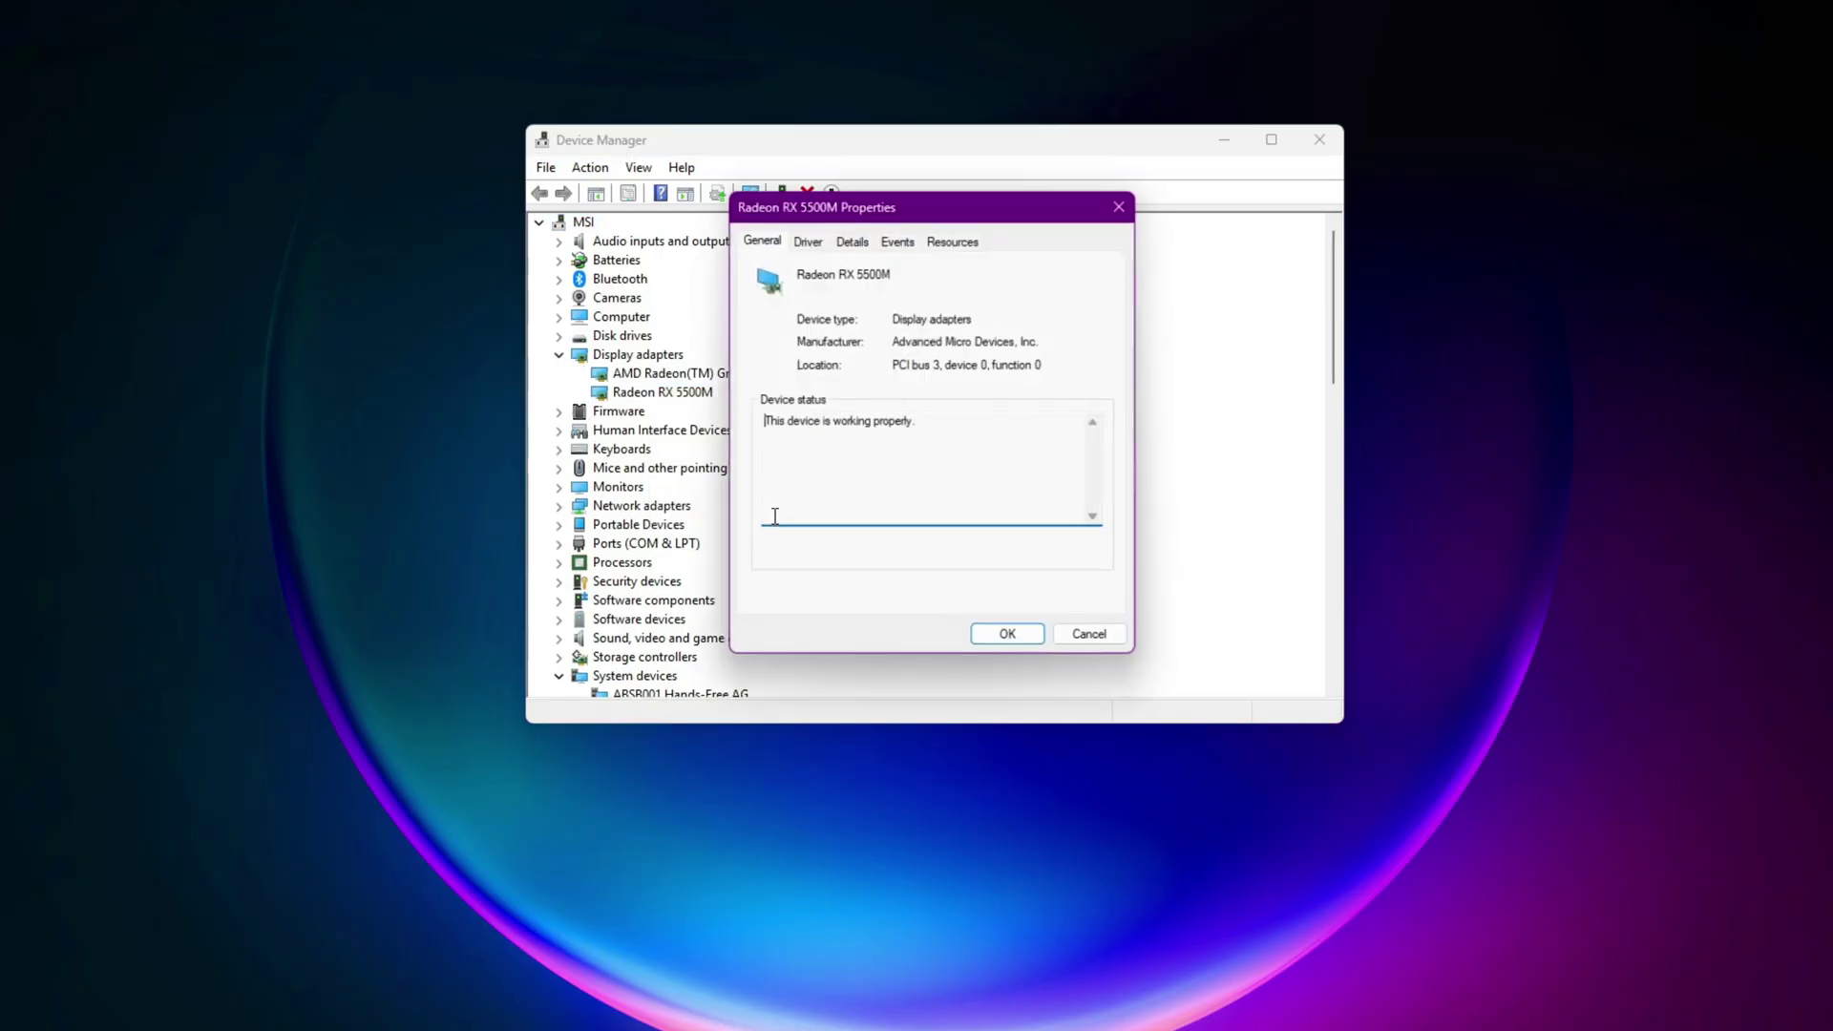
click(797, 239)
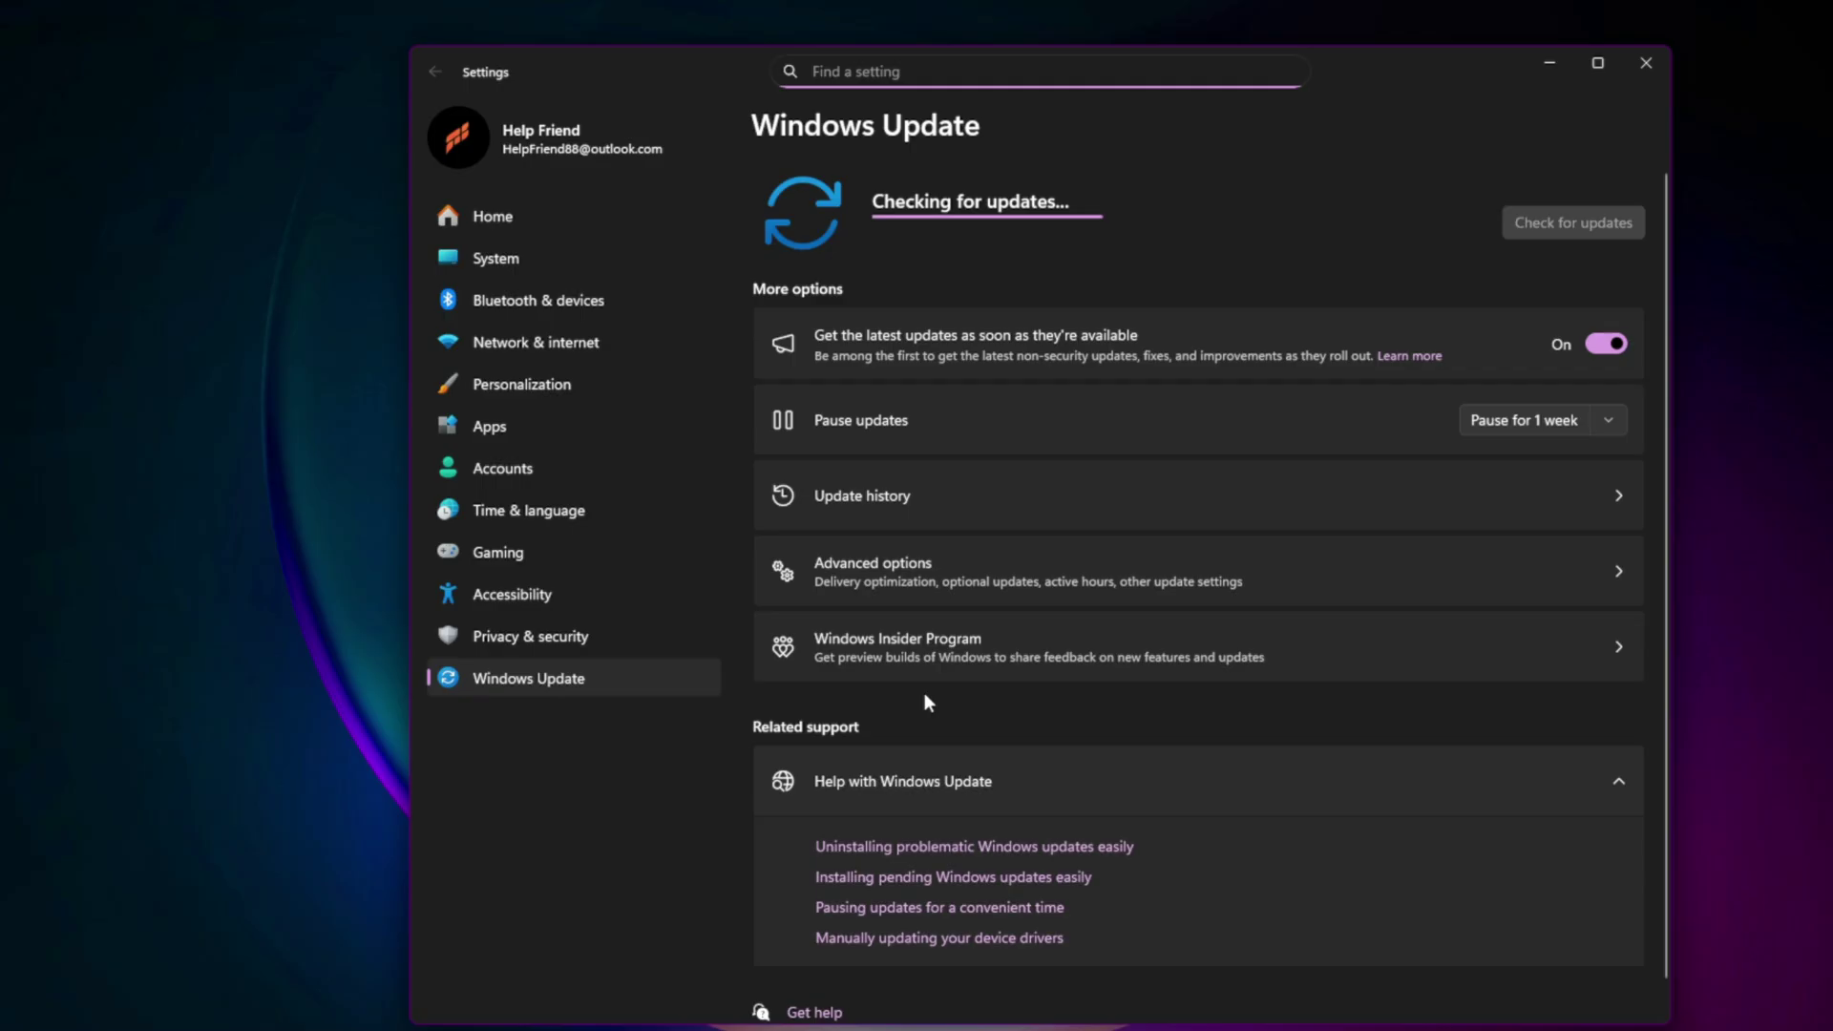
Check Optional updates under Advanced options, then return to the main Windows Update page.
click(953, 592)
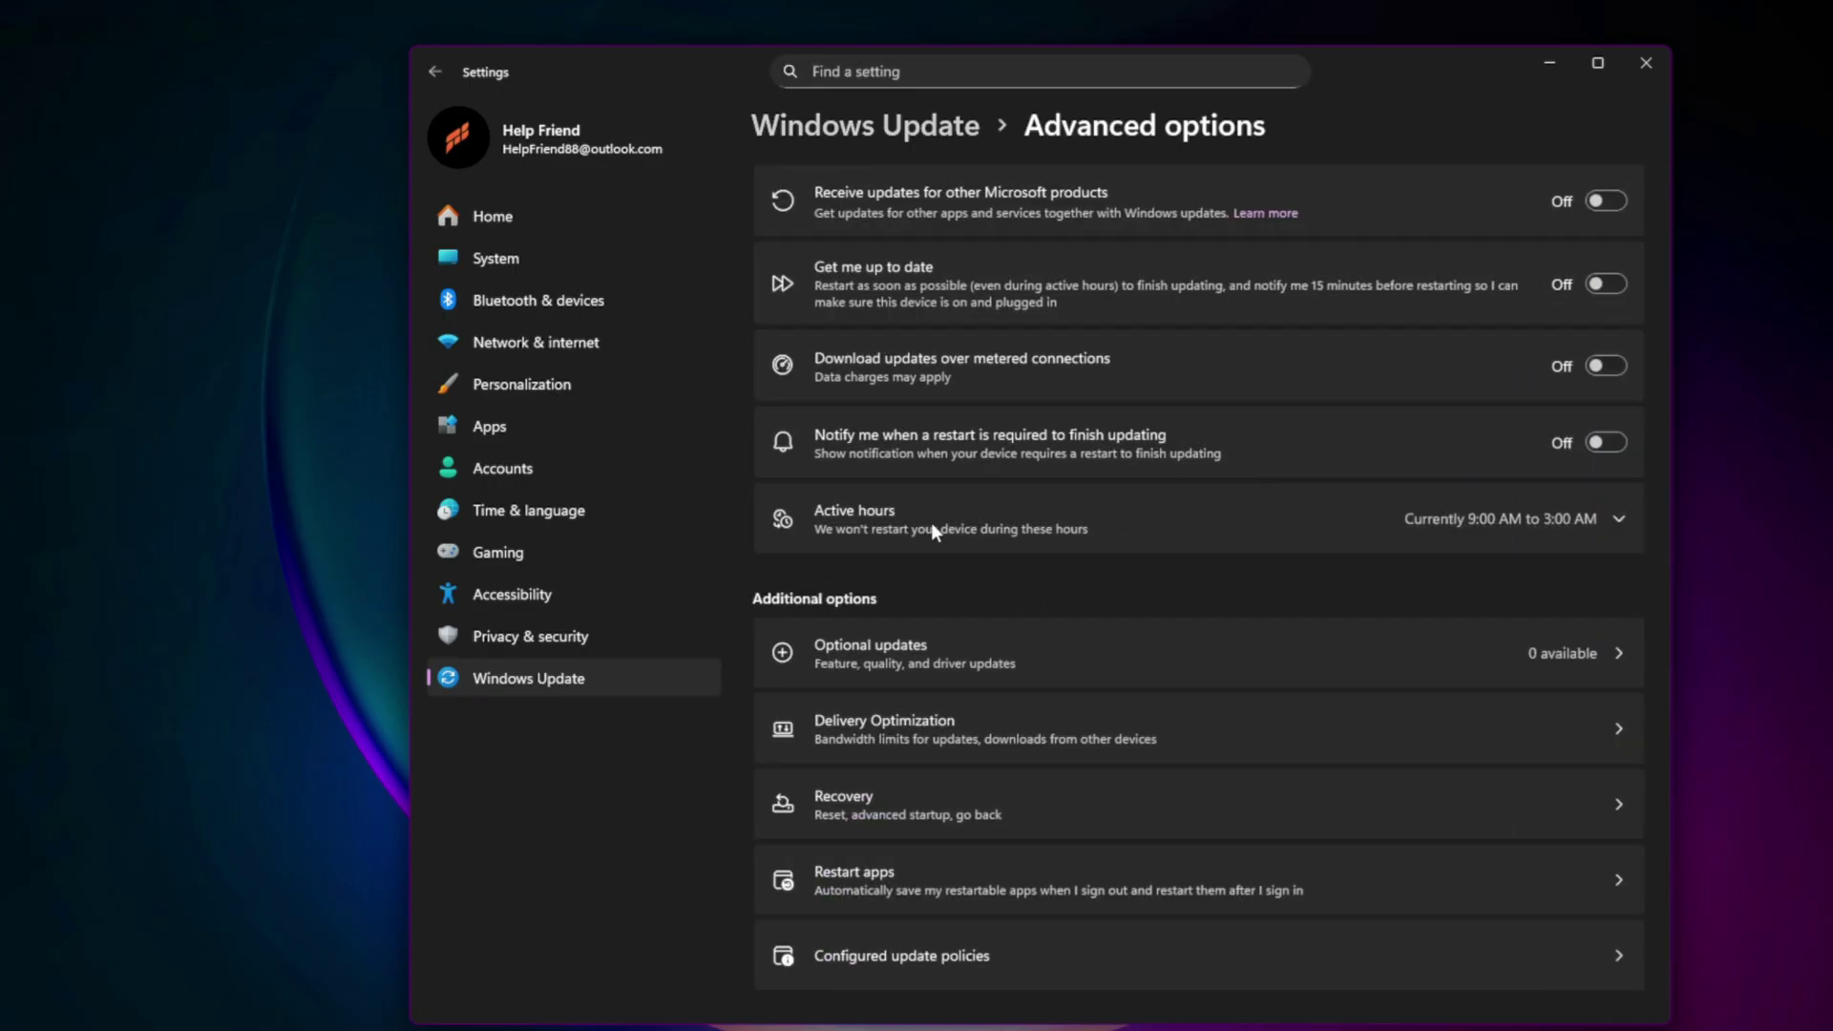
click(895, 662)
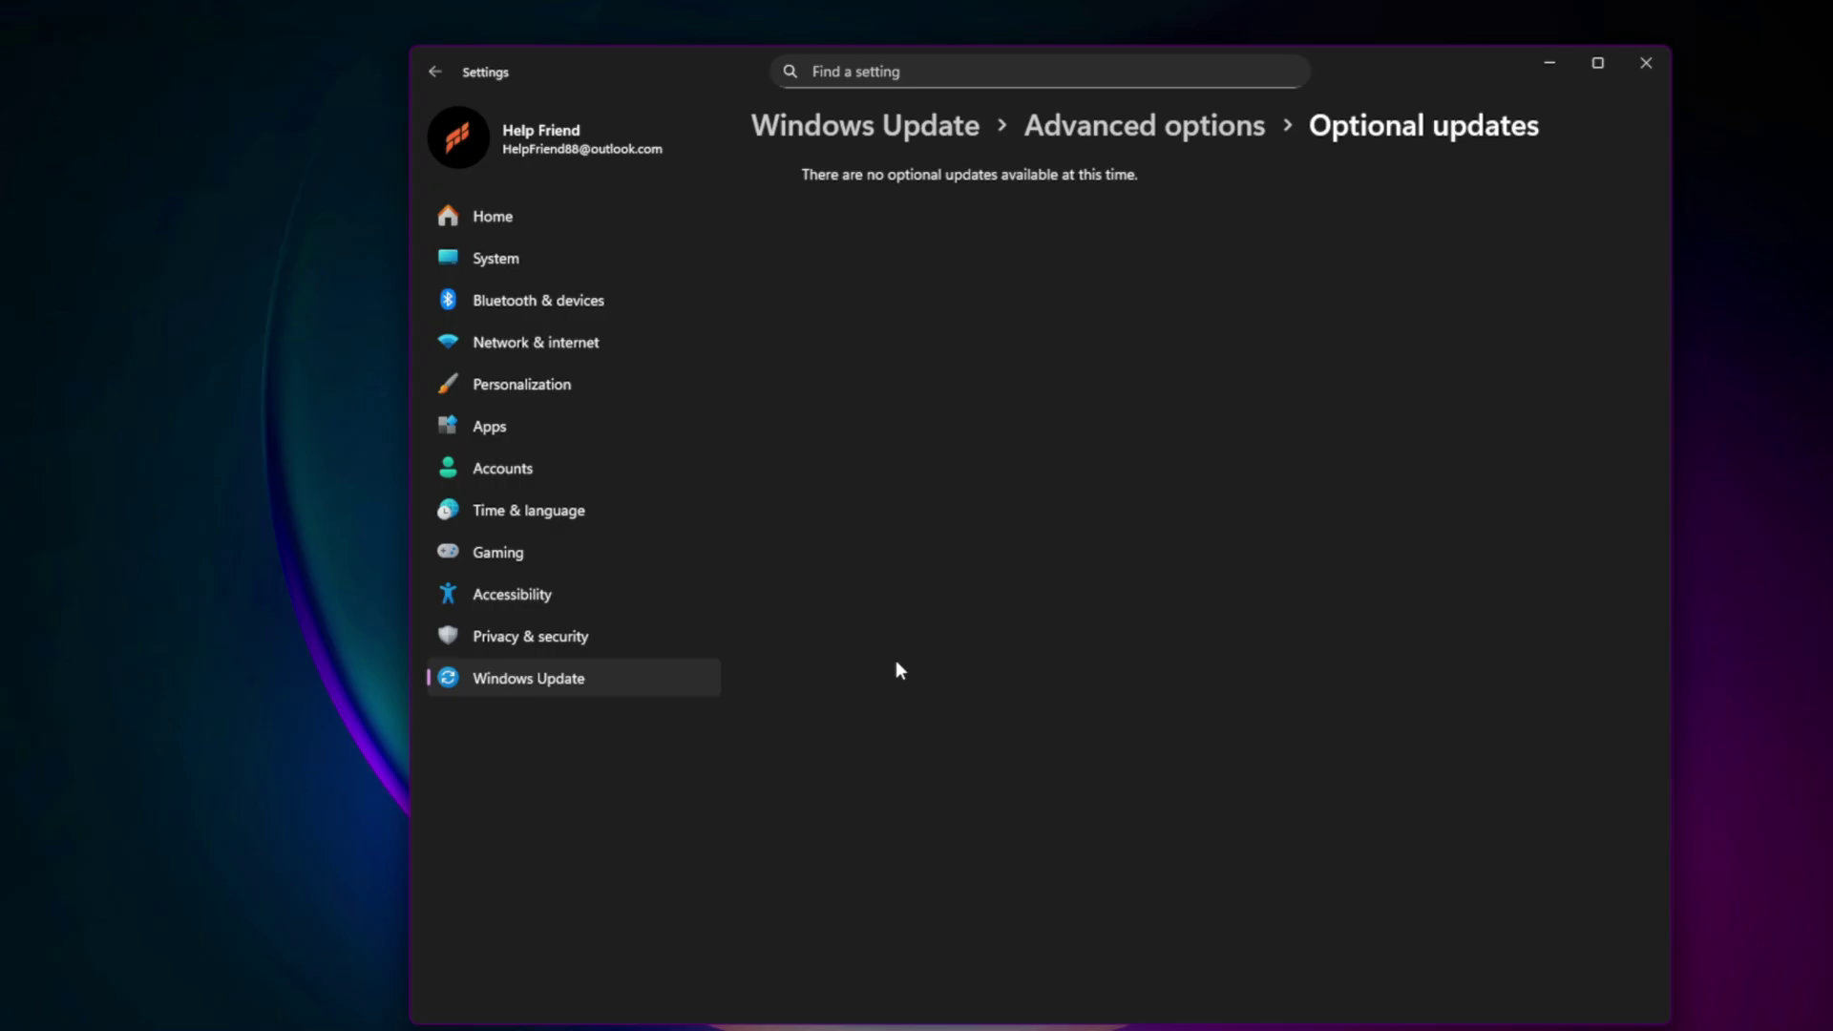
click(943, 137)
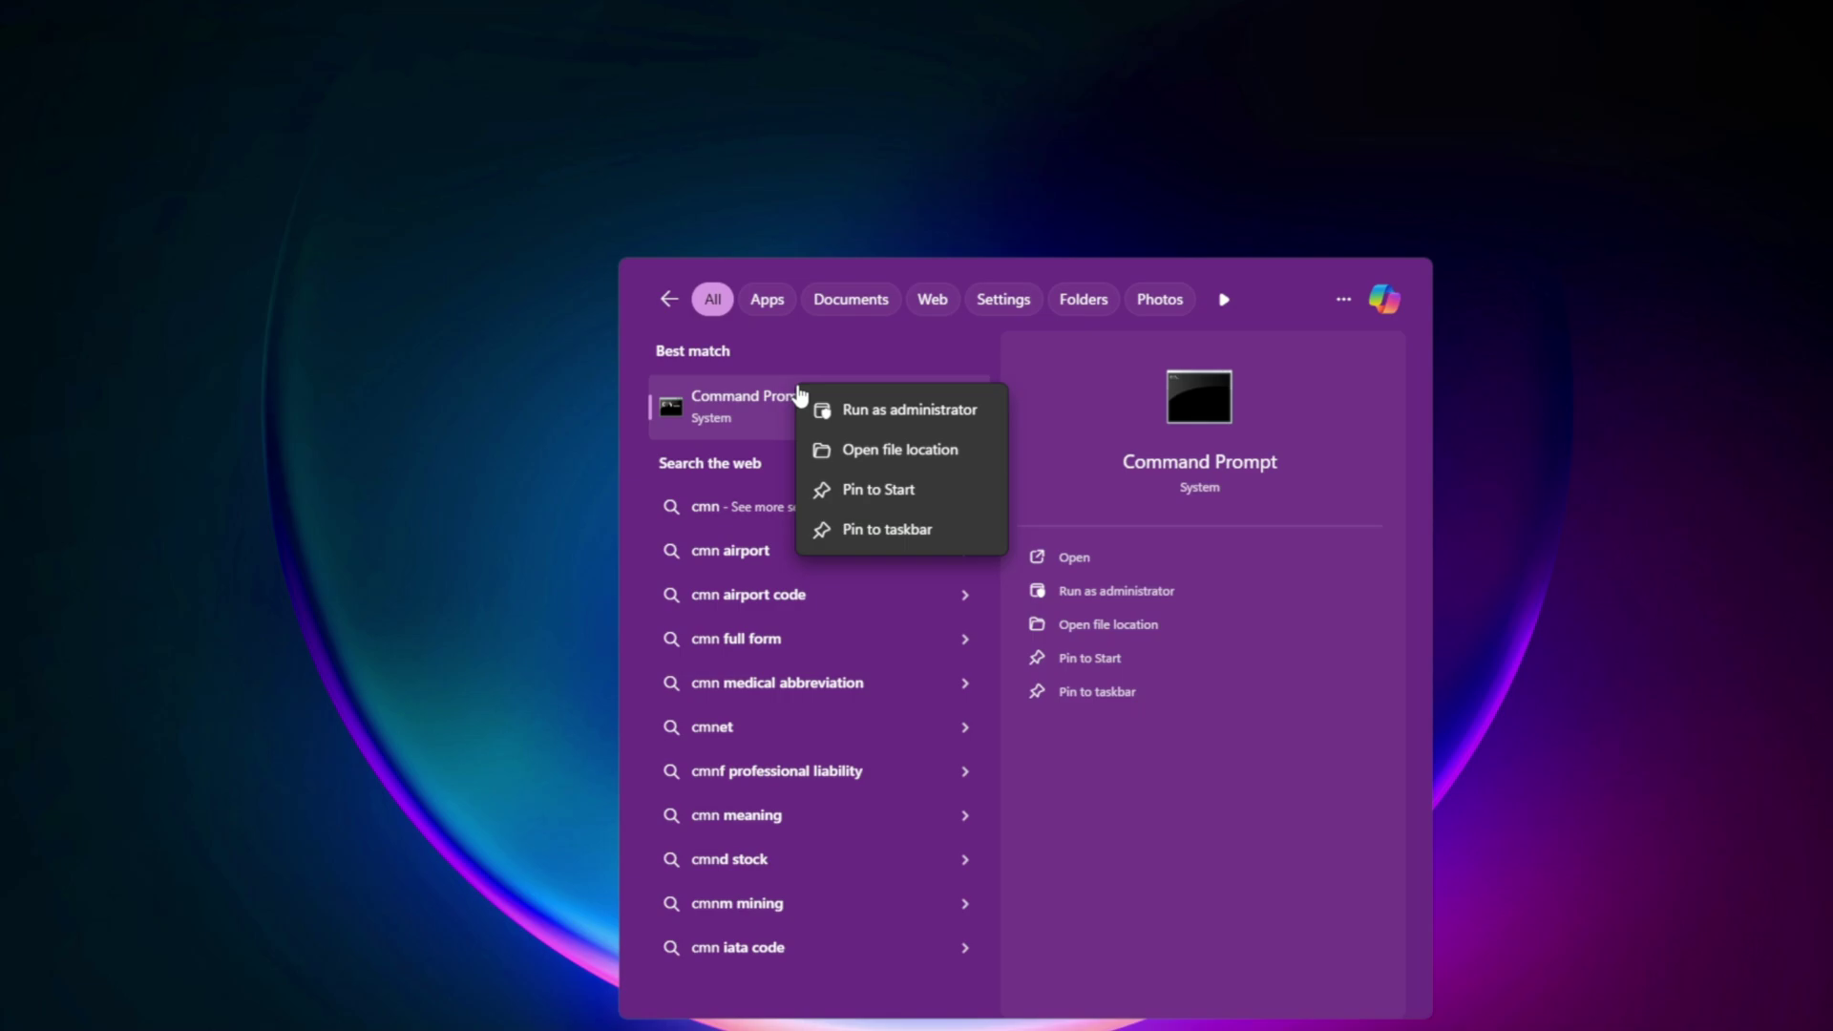
Run sfc /scannow in an administrator Command Prompt.
click(883, 405)
drag(634, 210, 942, 131)
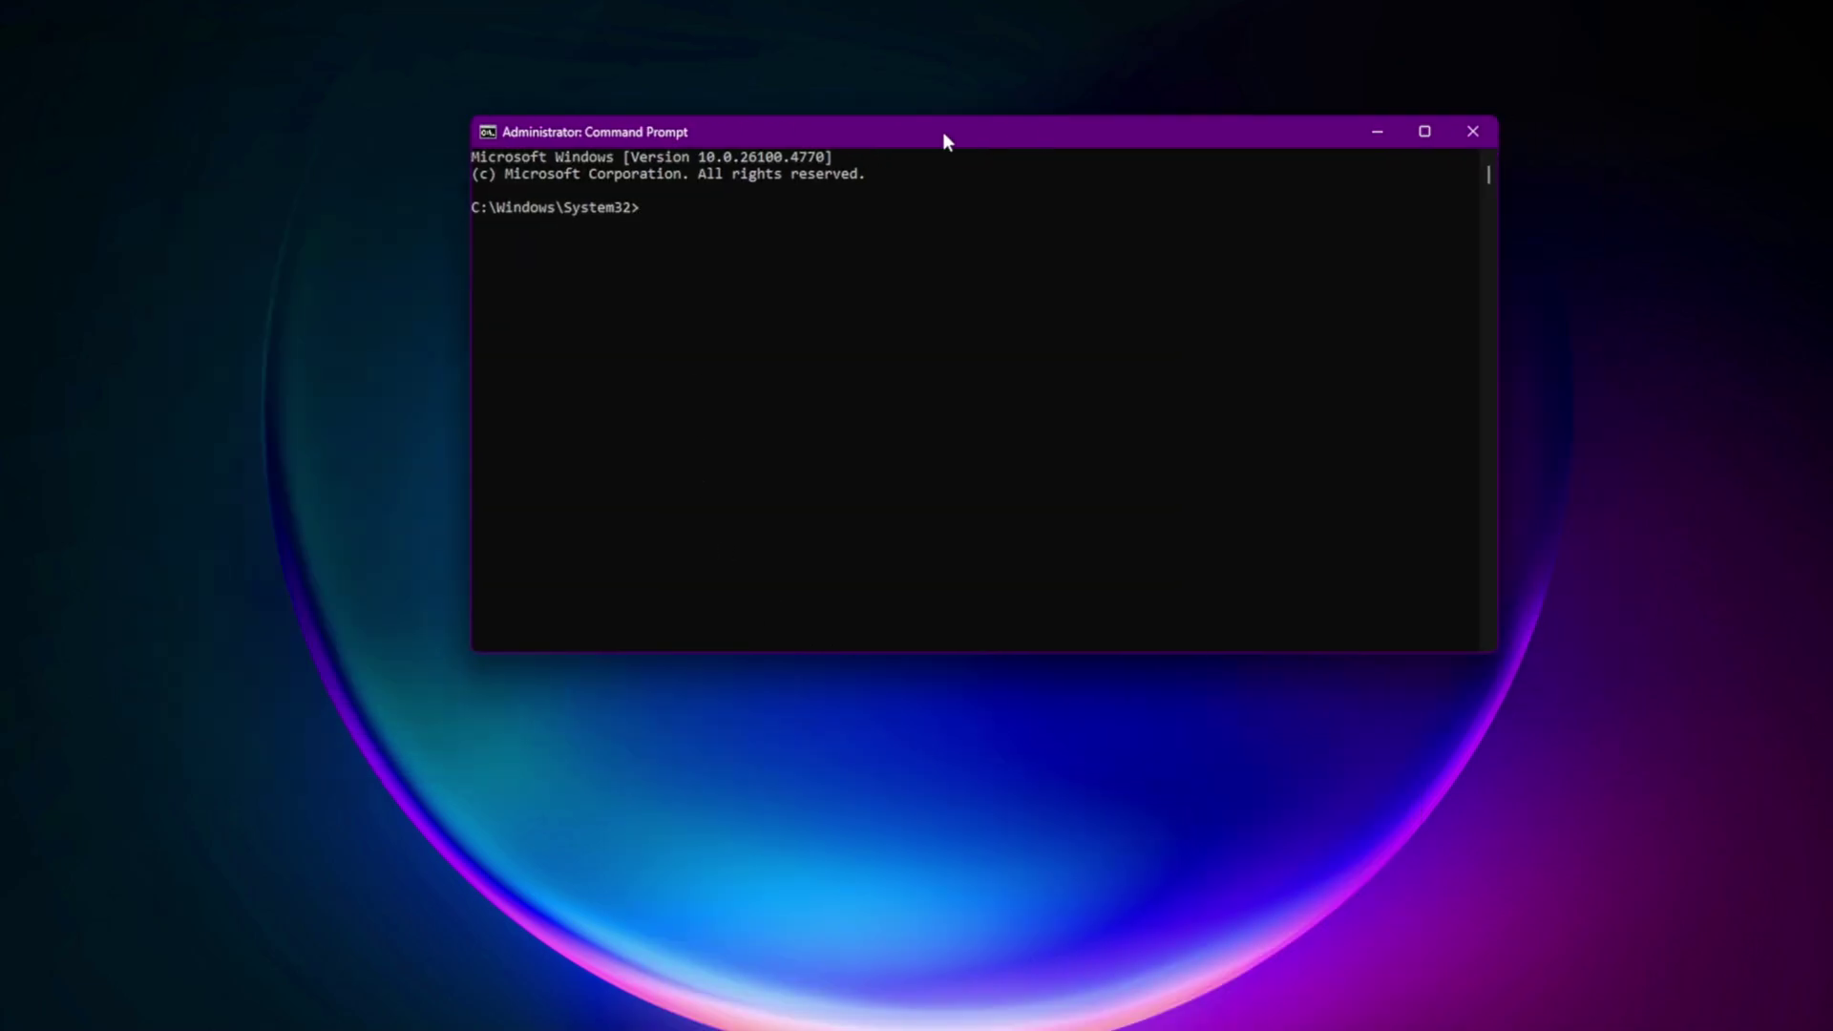
click(1109, 395)
text(sfc /scannow)
key(Return)
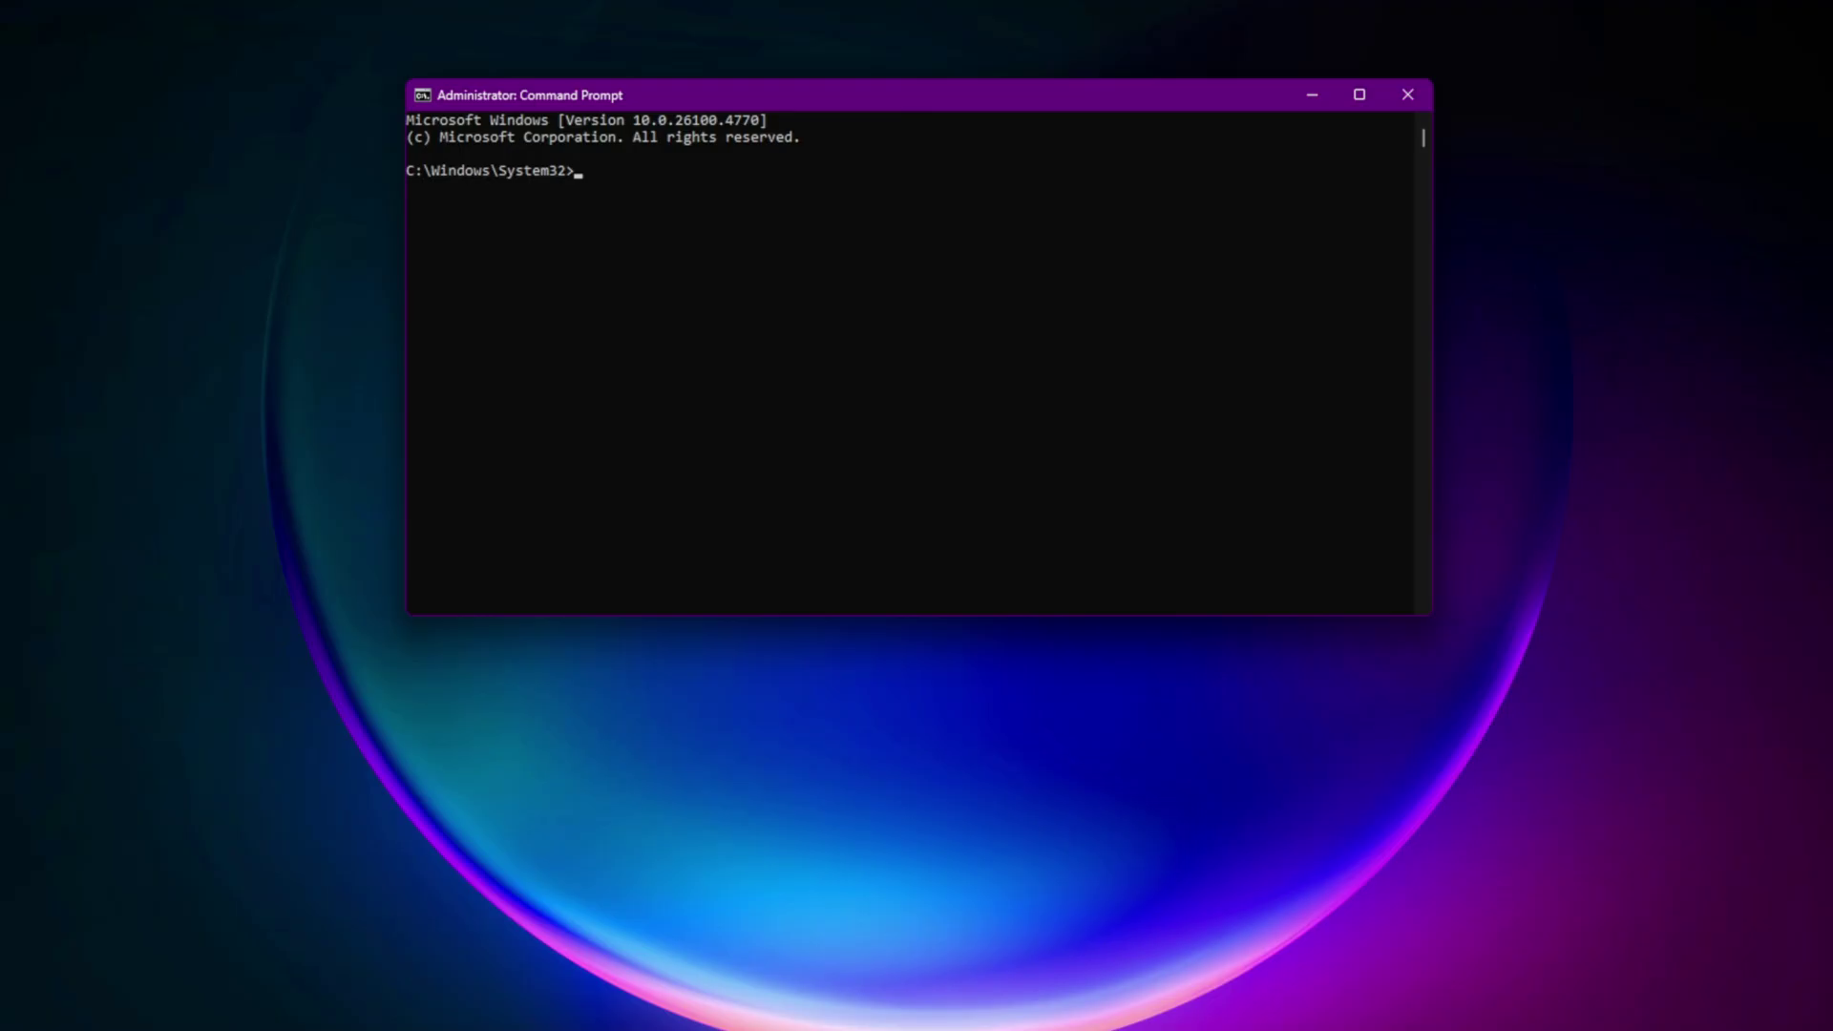
click(540, 568)
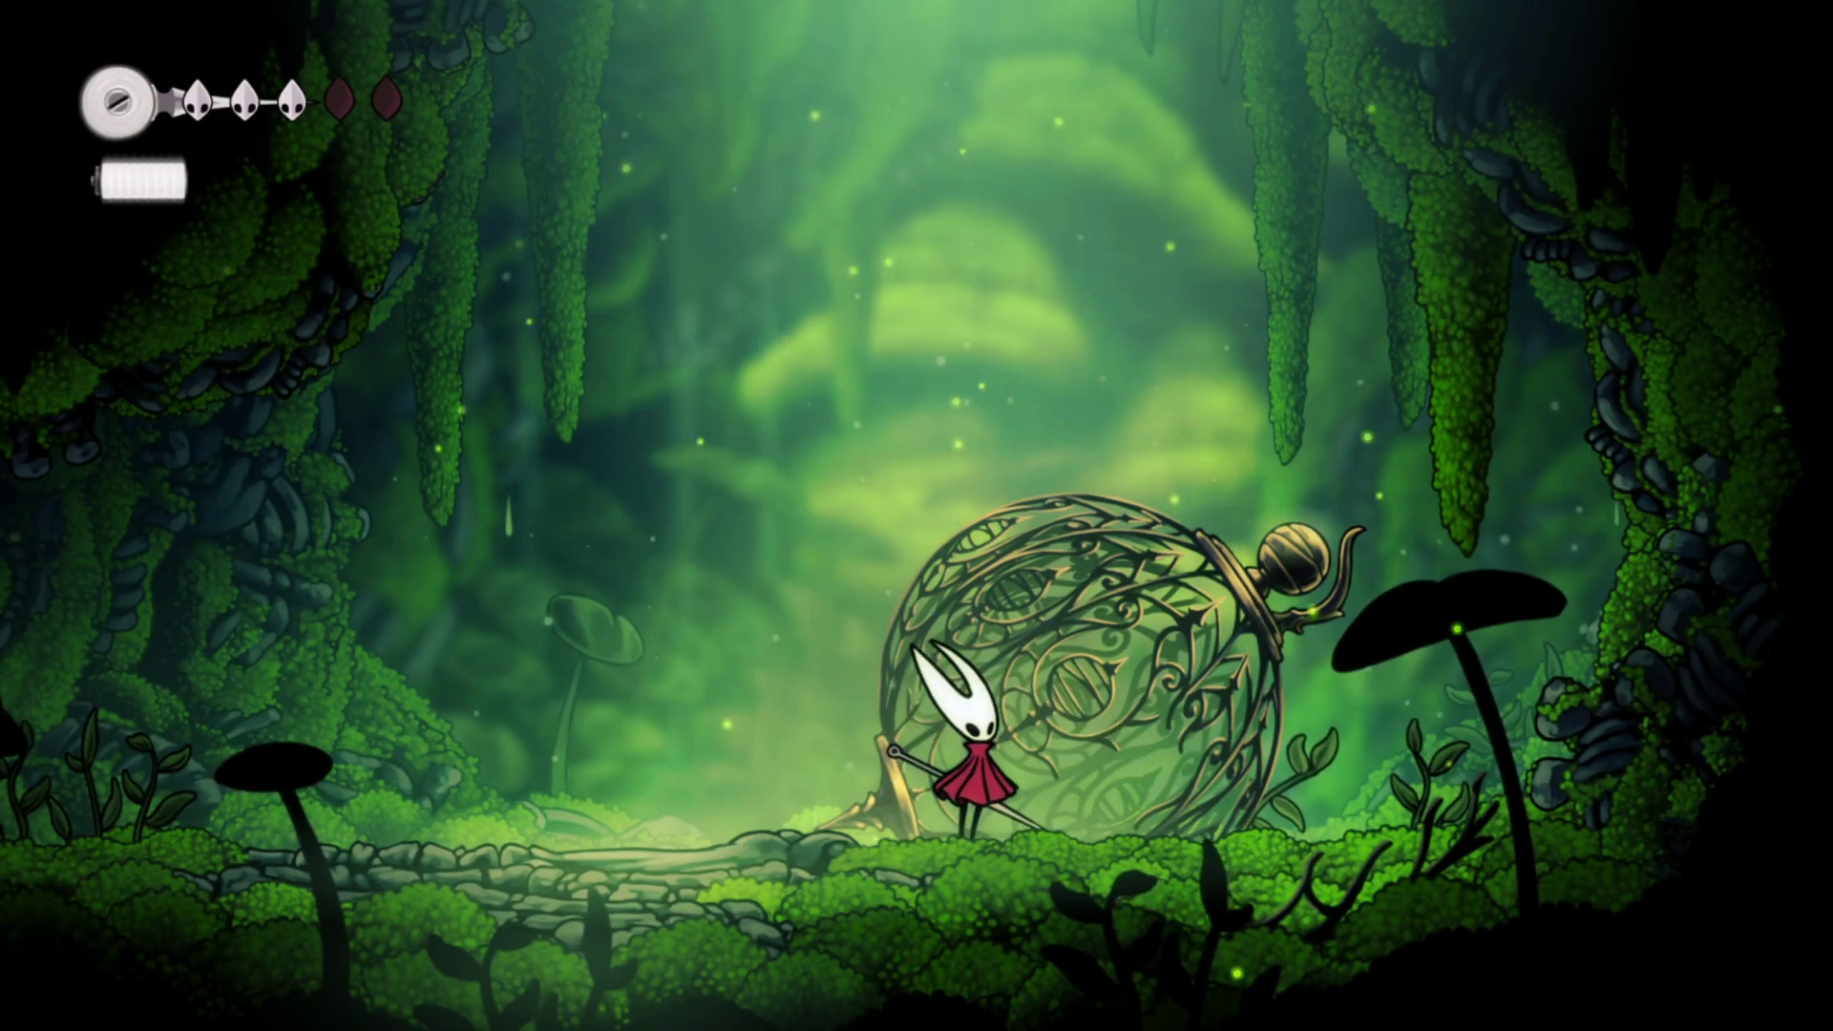
Move Hornet out of the cage and left through the mossy cave in the game.
key(Left)
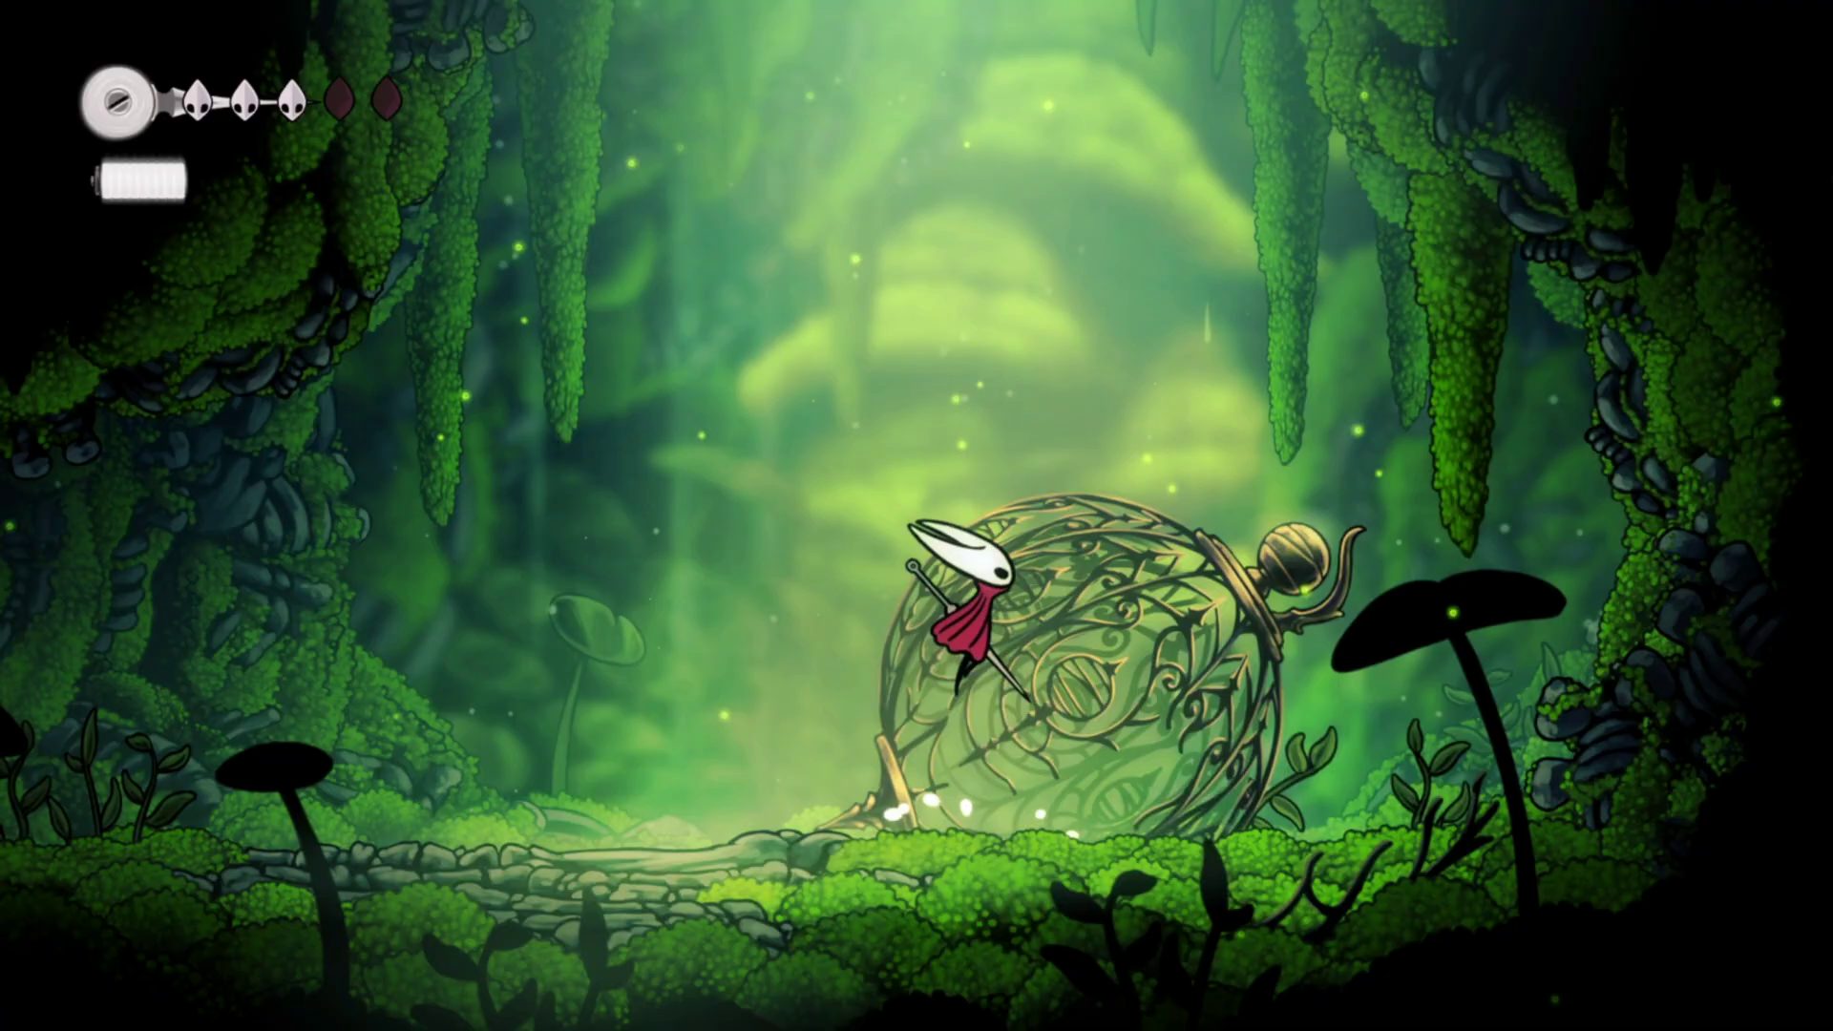
key(z)
key(Left)
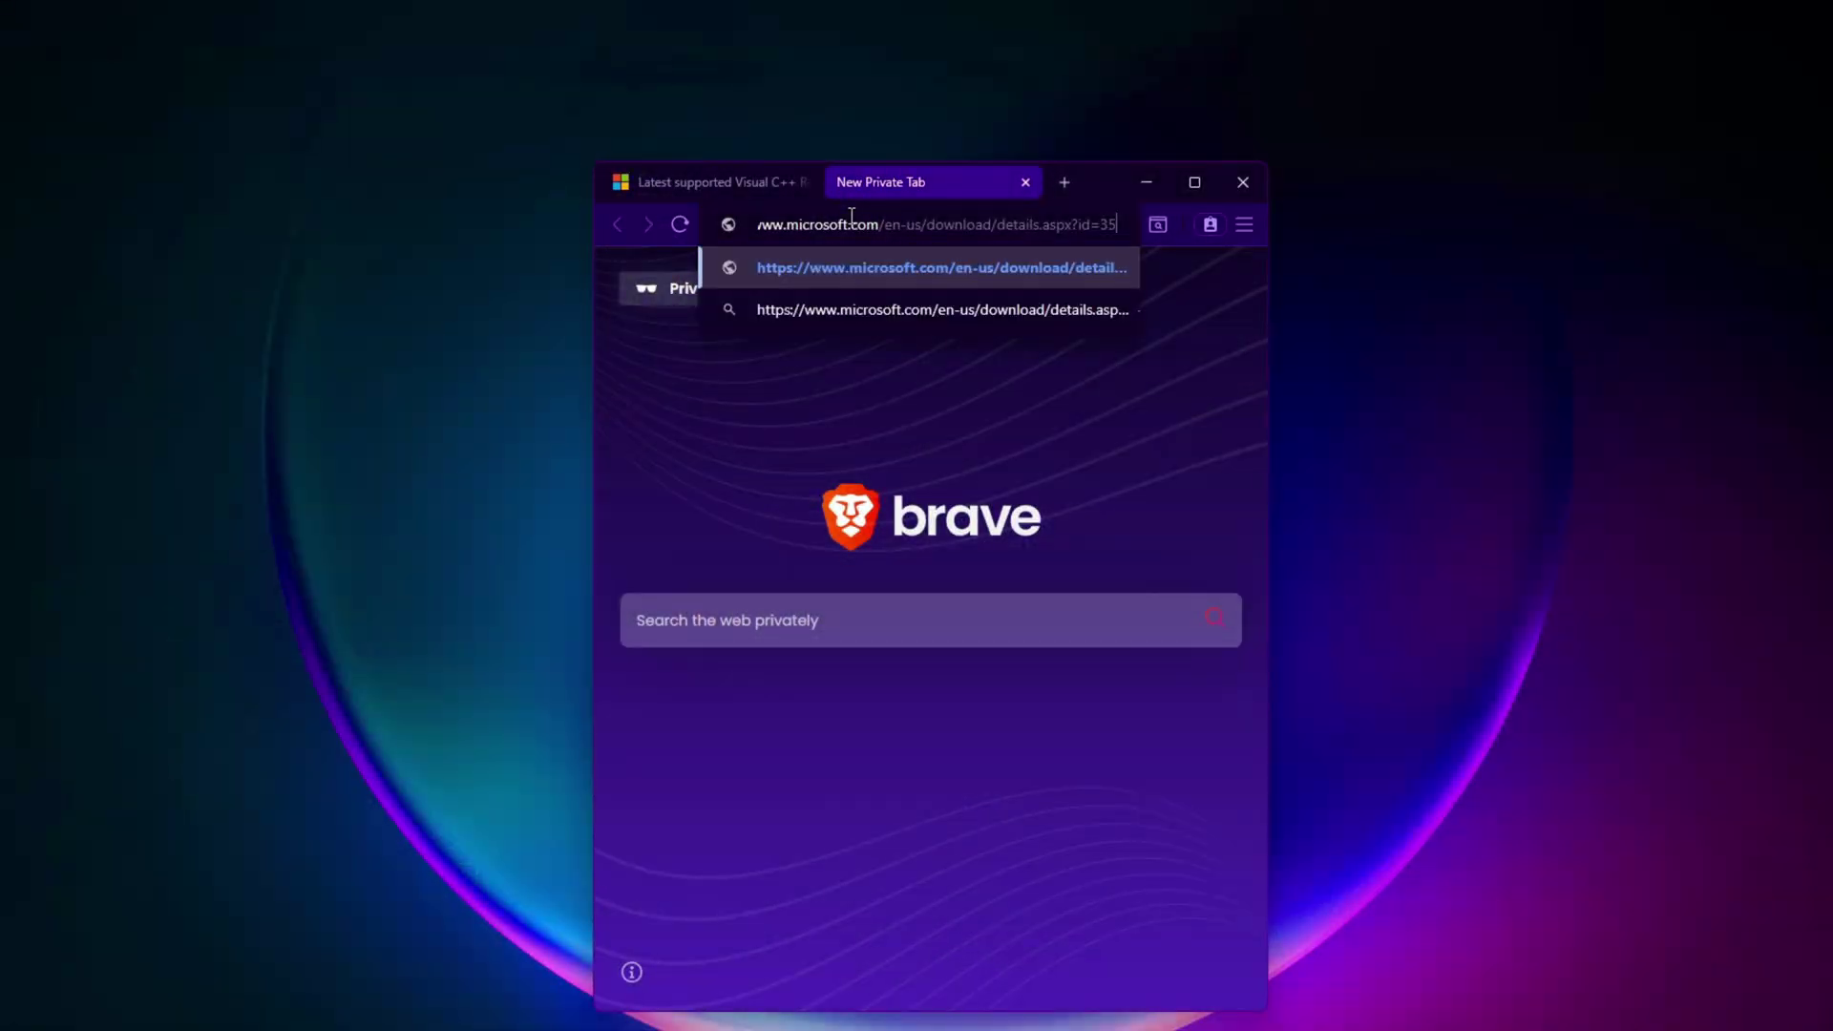
Load the DirectX End-User Runtime page and review its Download and Details sections.
key(Return)
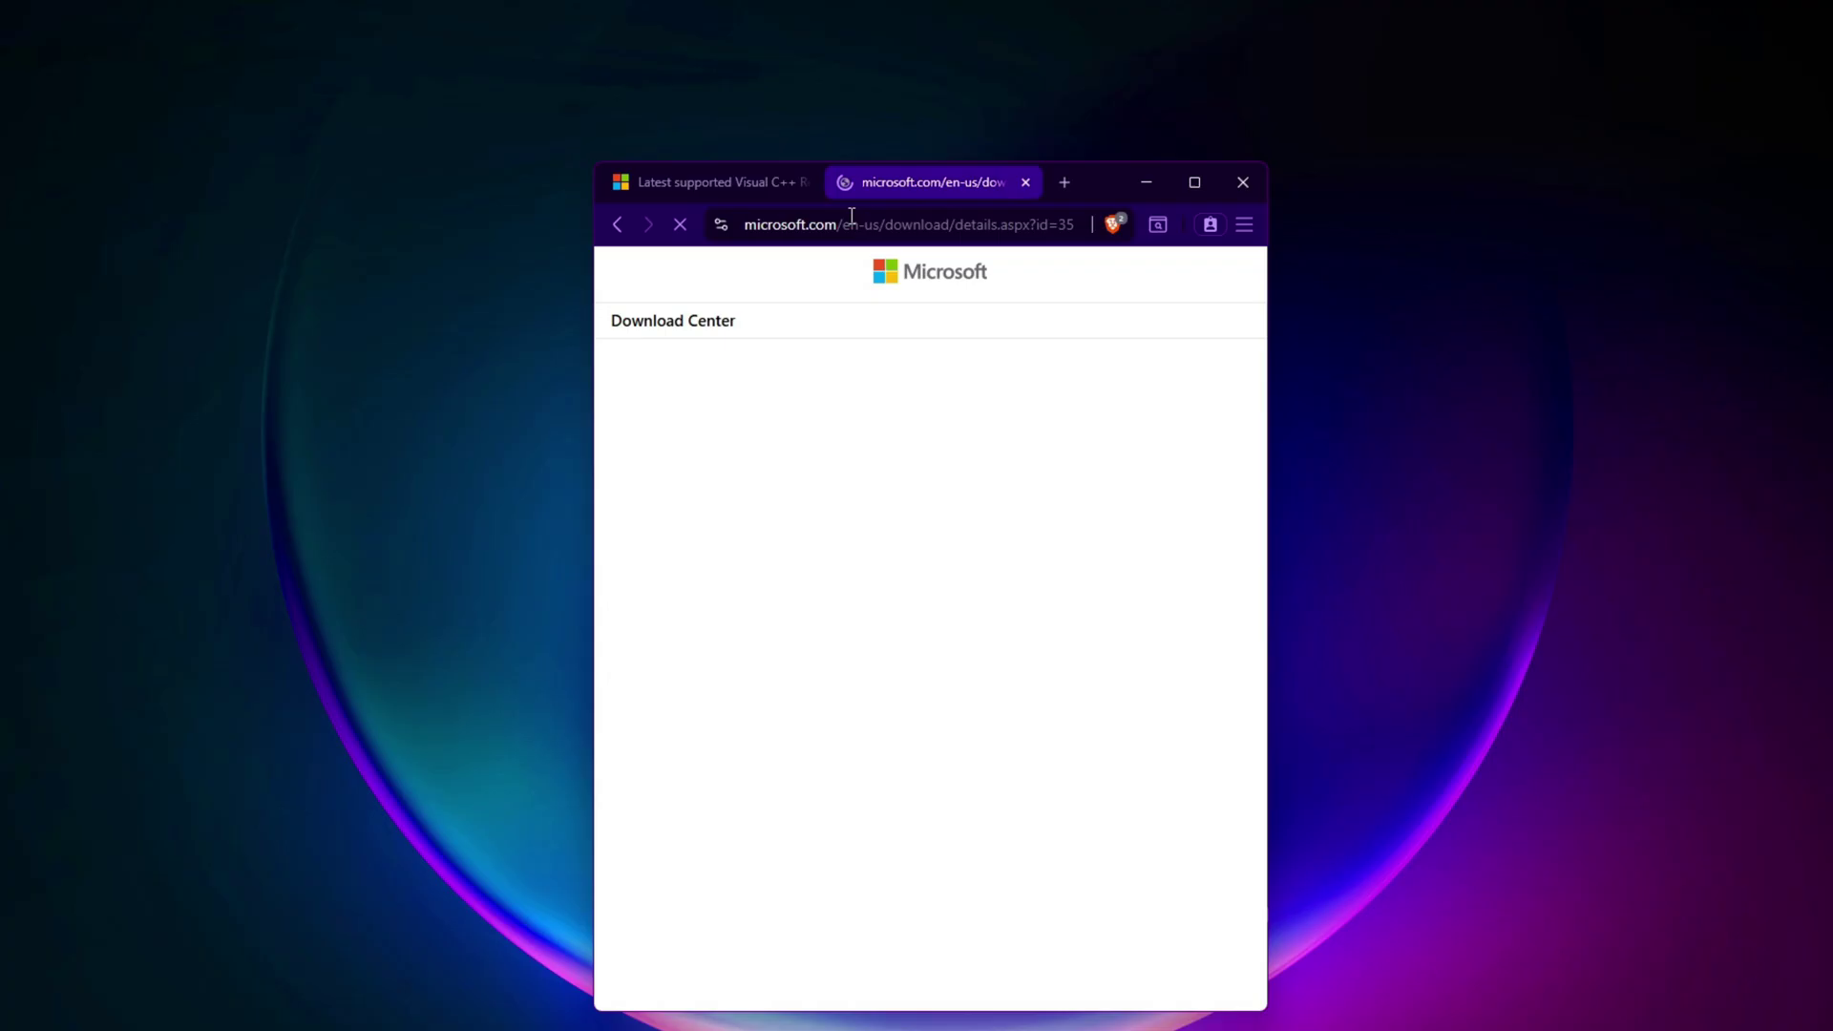
scroll(959, 663, down, 5)
scroll(967, 757, down, 3)
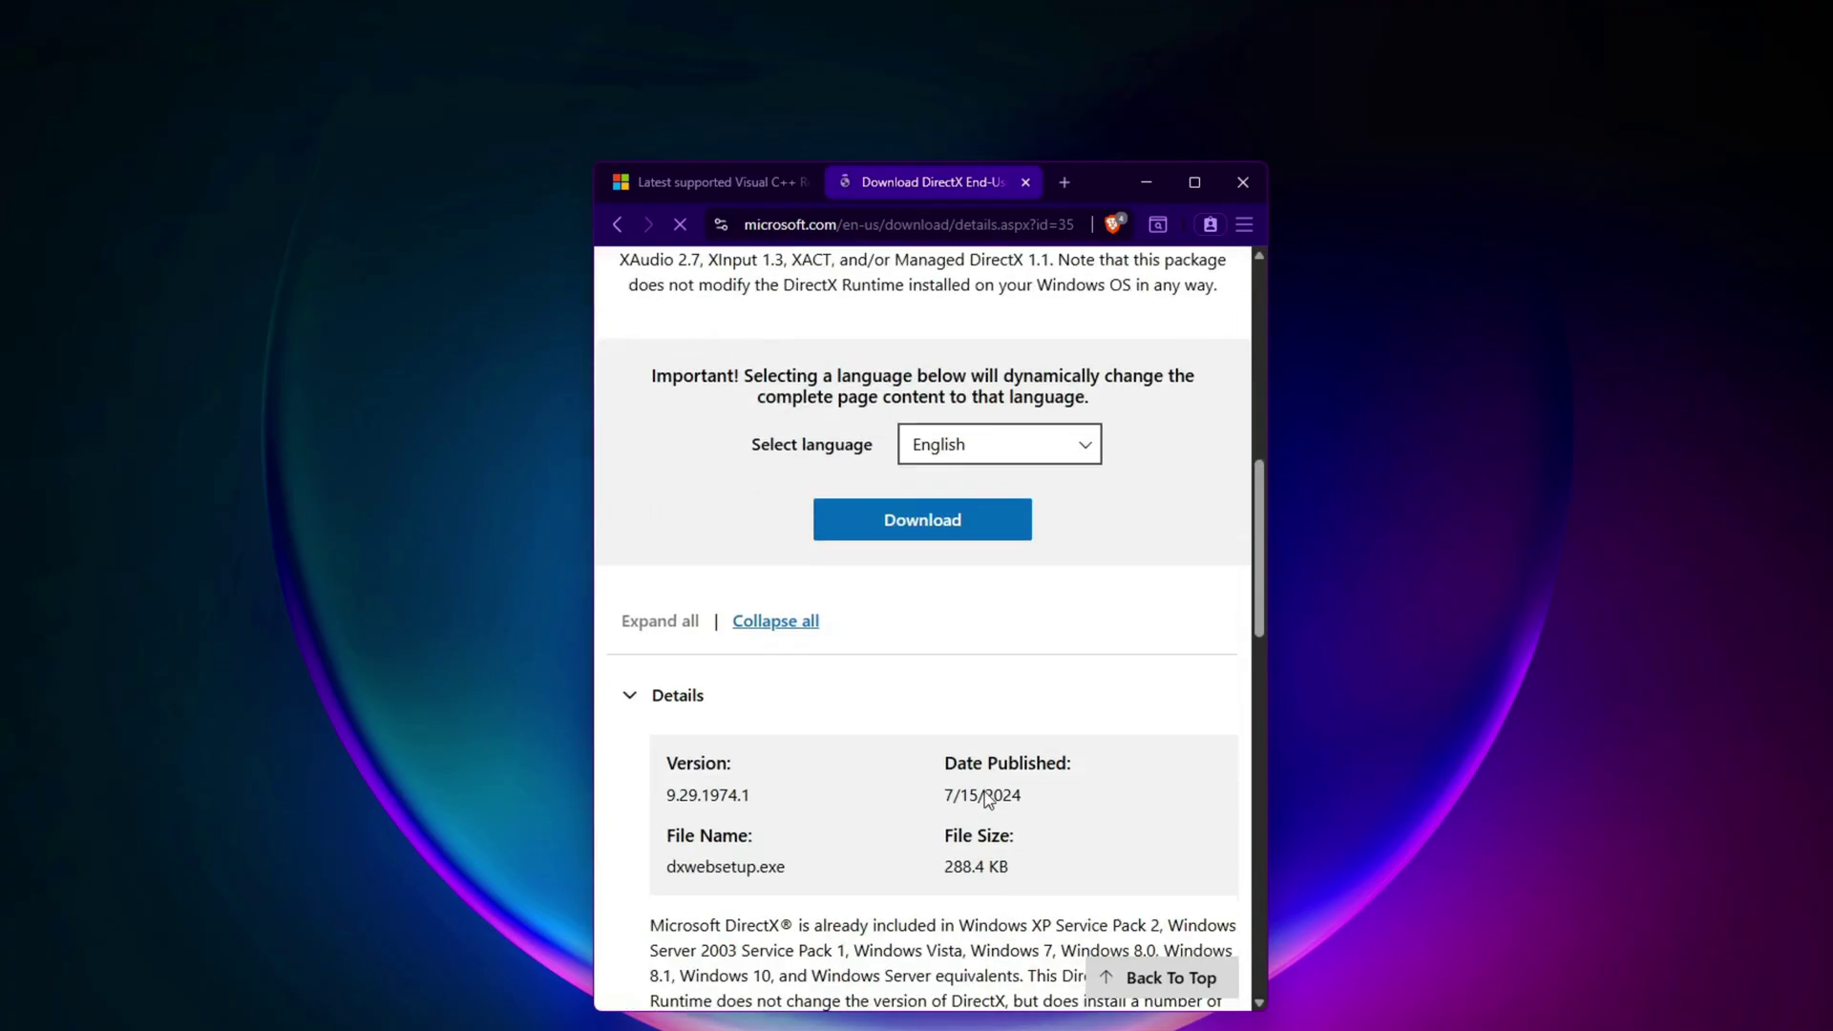
scroll(987, 791, down, 4)
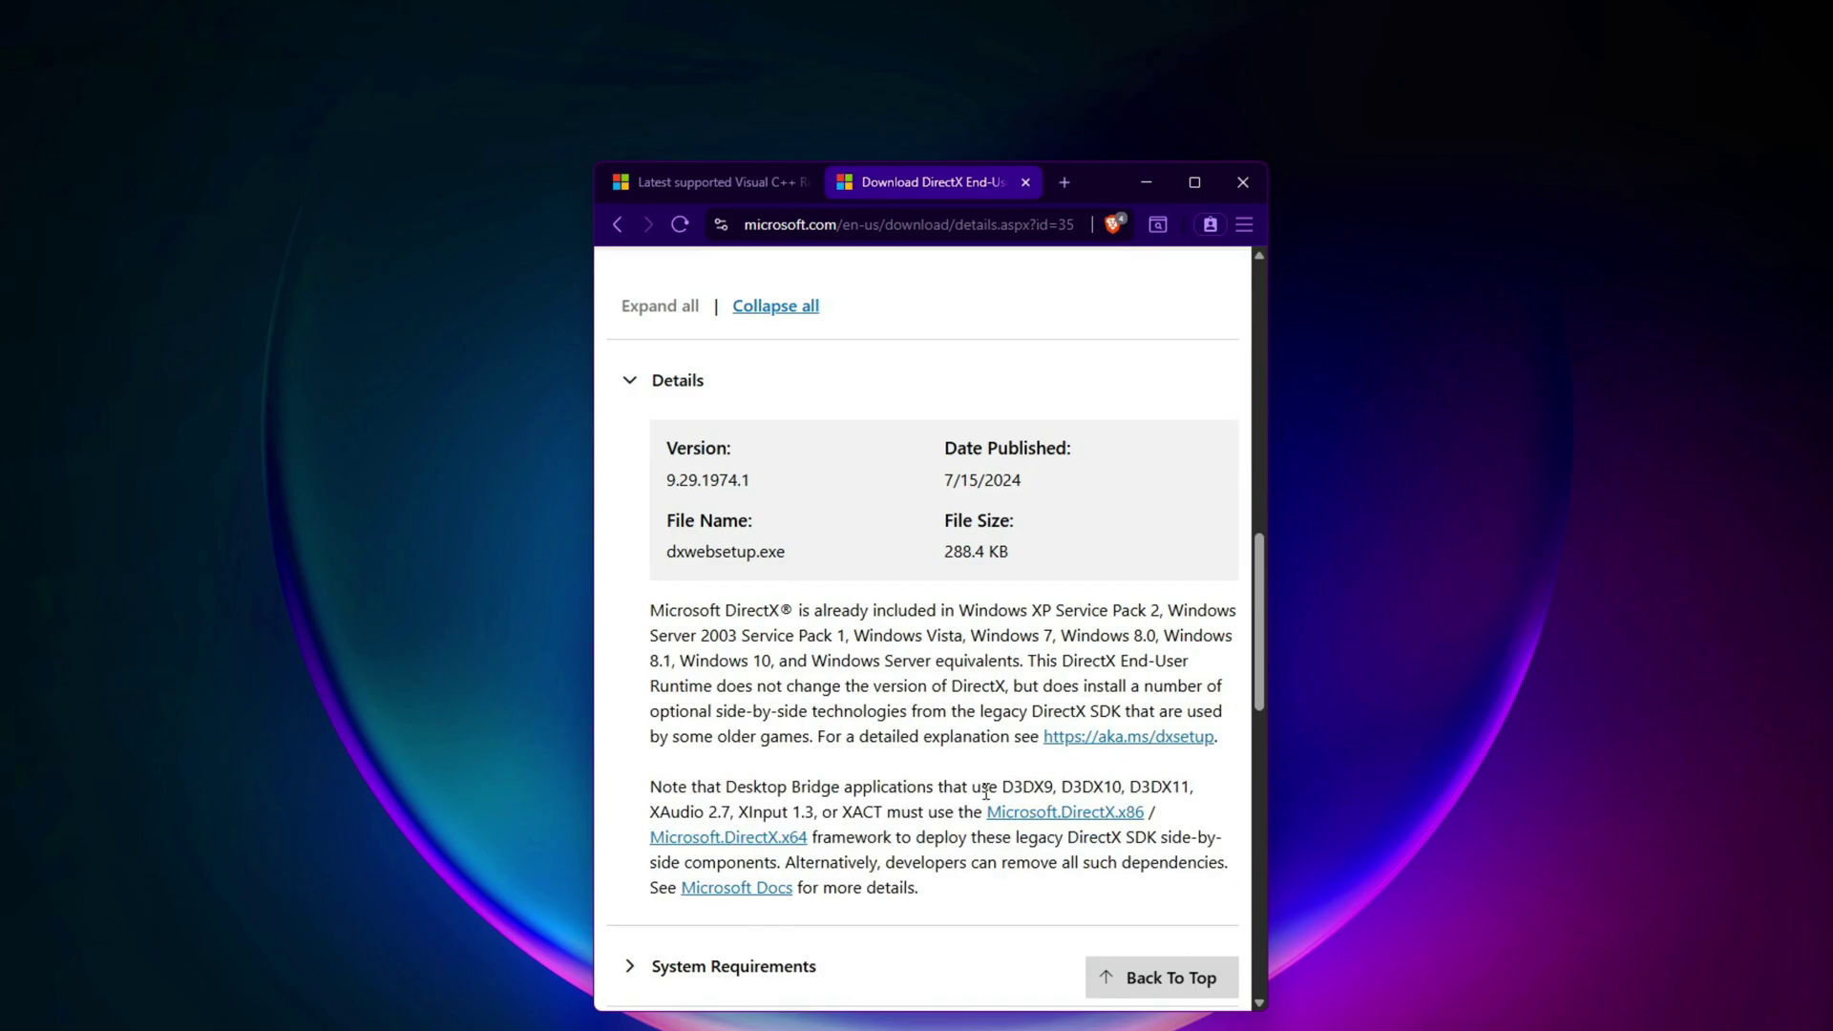
scroll(986, 792, up, 4)
scroll(988, 821, down, 8)
Close the DirectX page and scroll through the Visual C++ Redistributable downloads.
key(ctrl+w)
scroll(983, 792, down, 10)
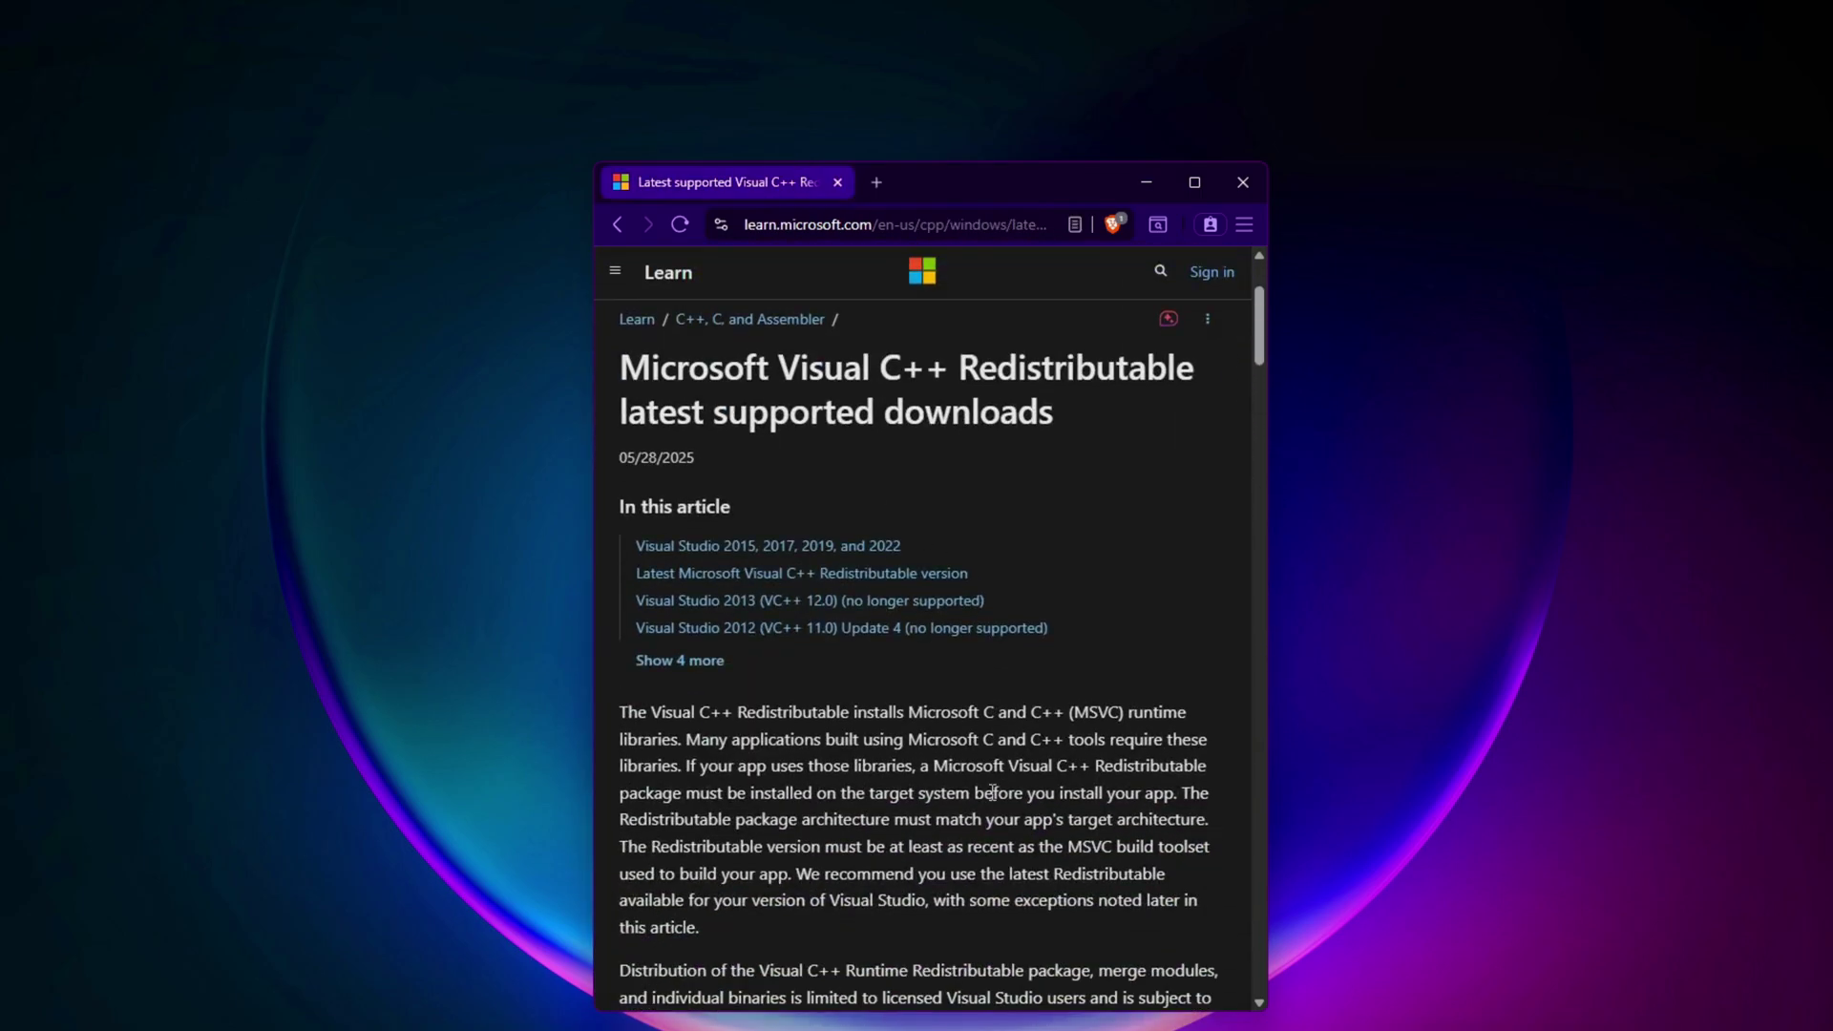
scroll(986, 813, down, 6)
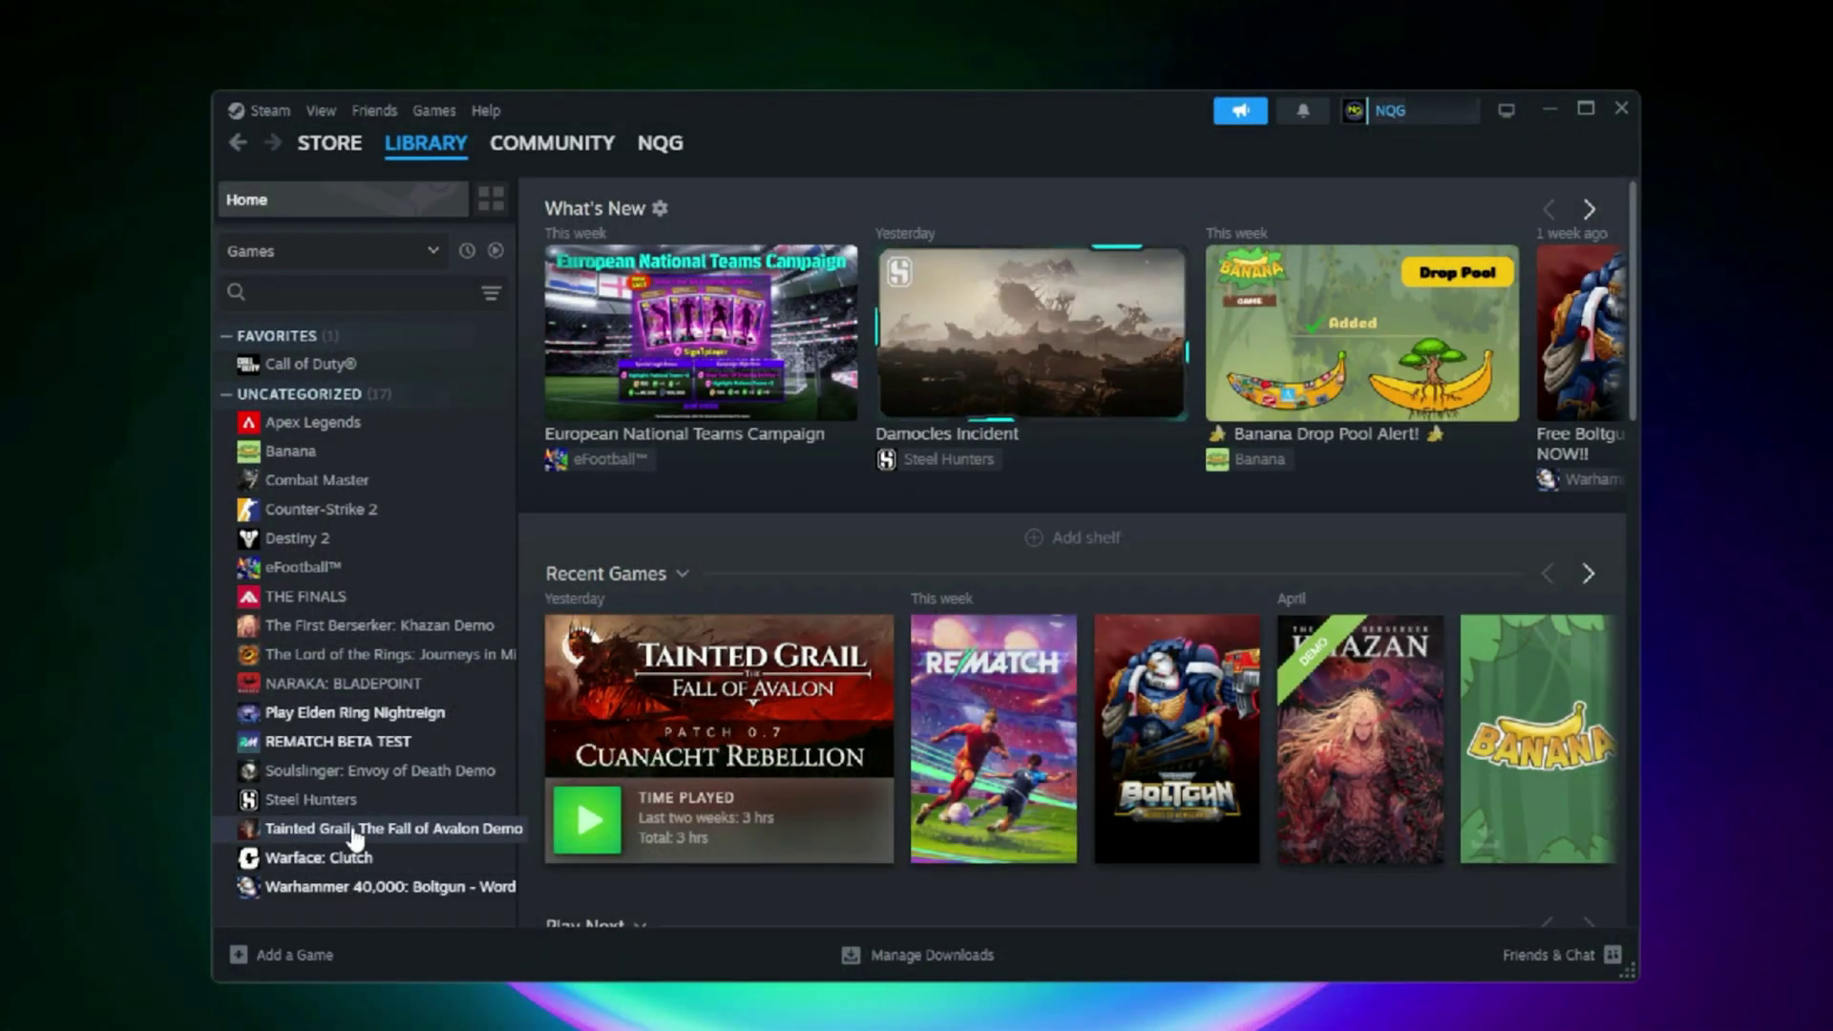
Verify the Tainted Grail: The Fall of Avalon Demo's files from its Installed Files properties.
right_click(355, 827)
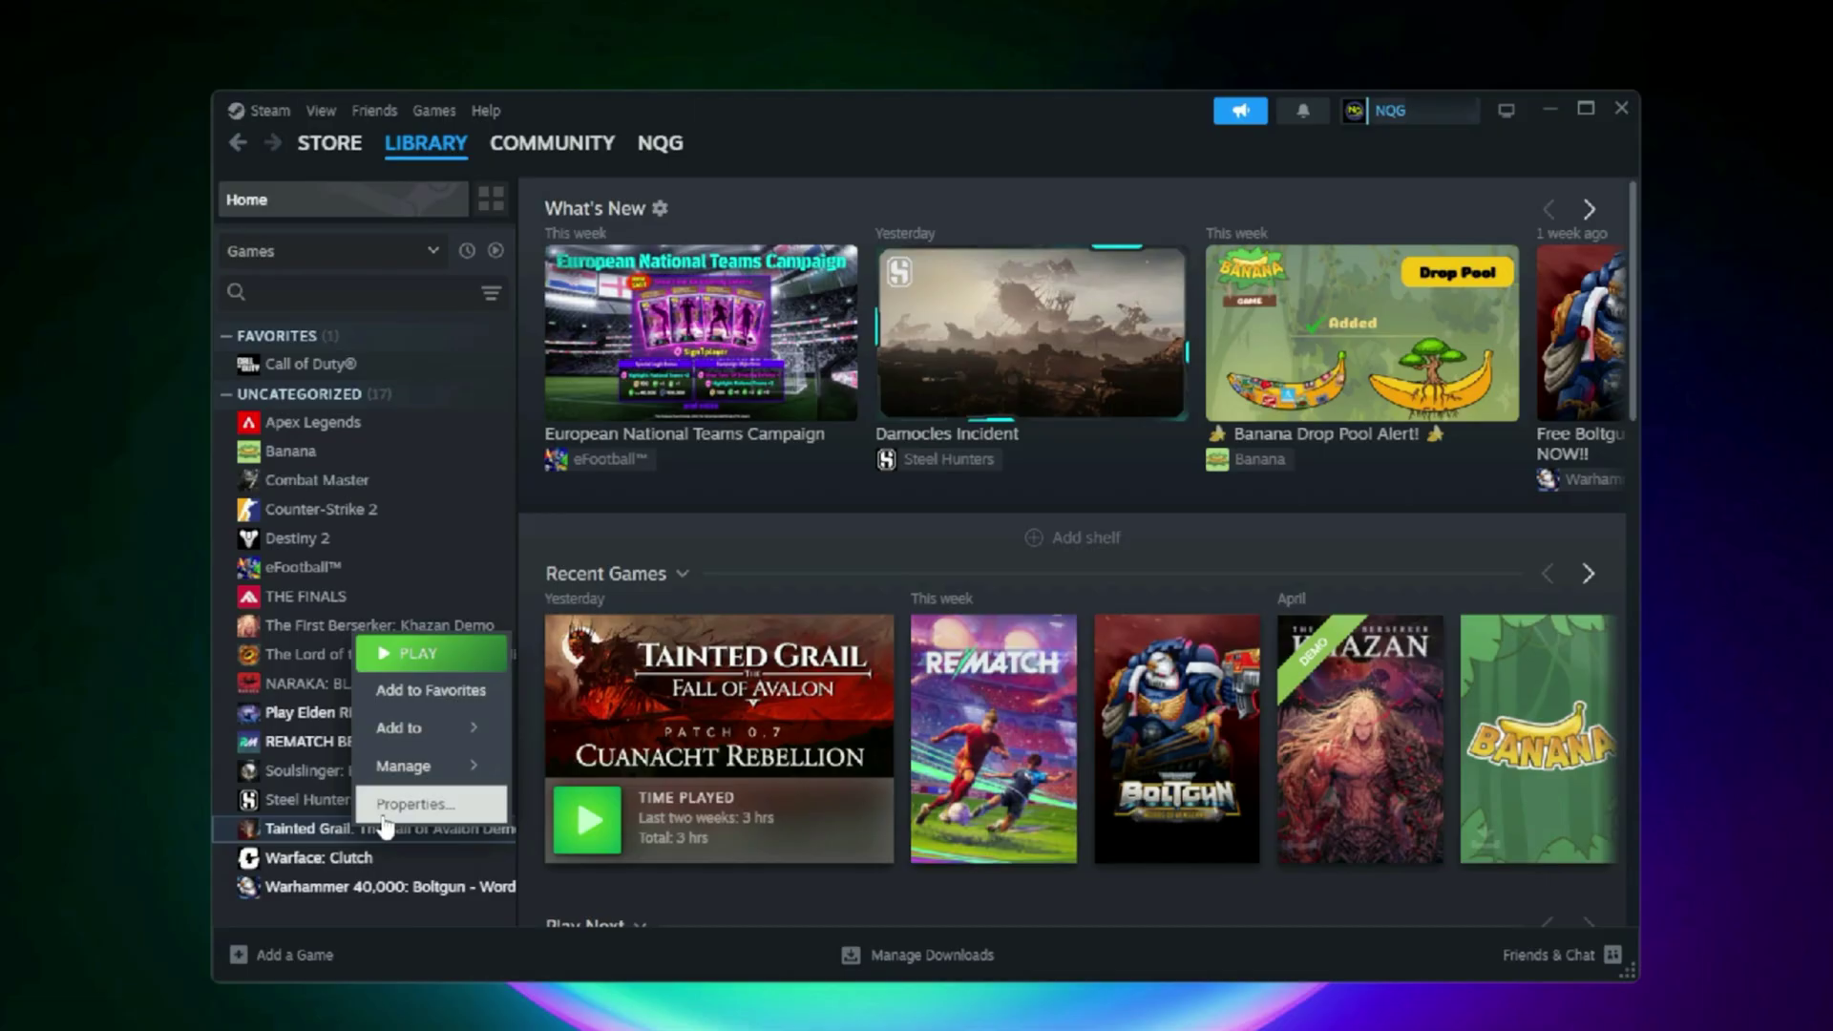
click(402, 807)
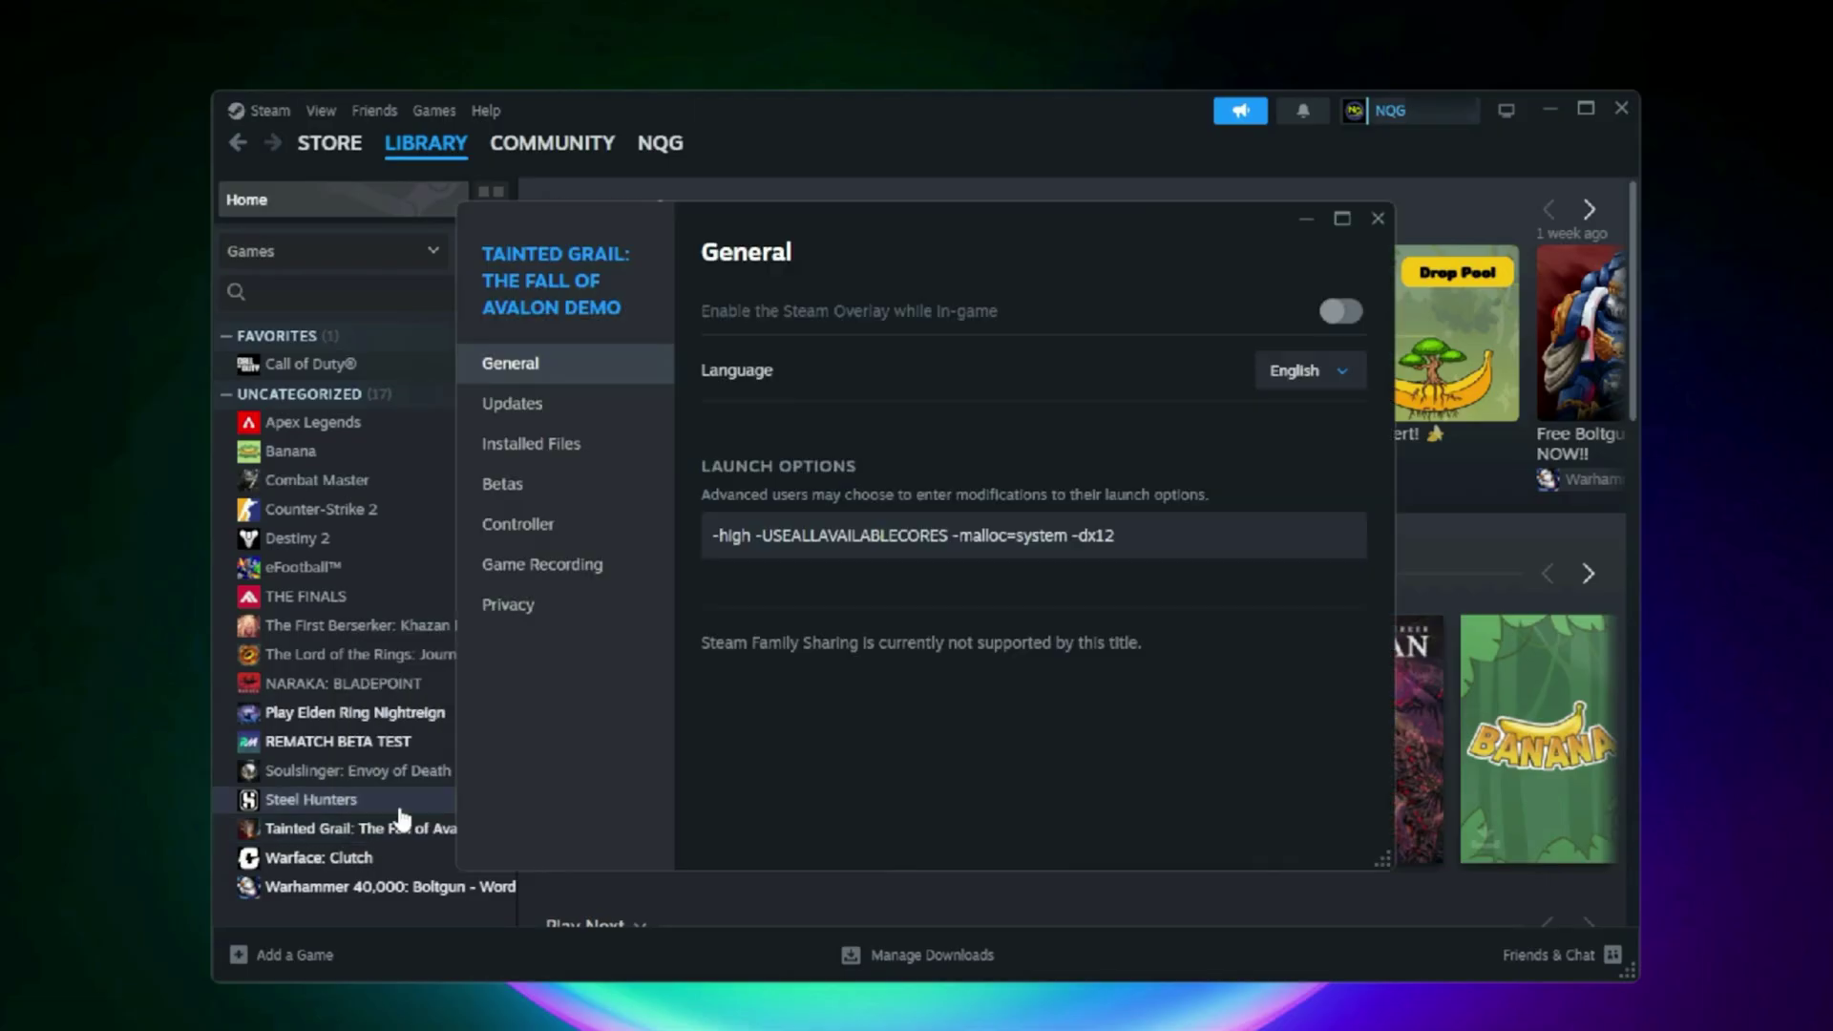
click(532, 444)
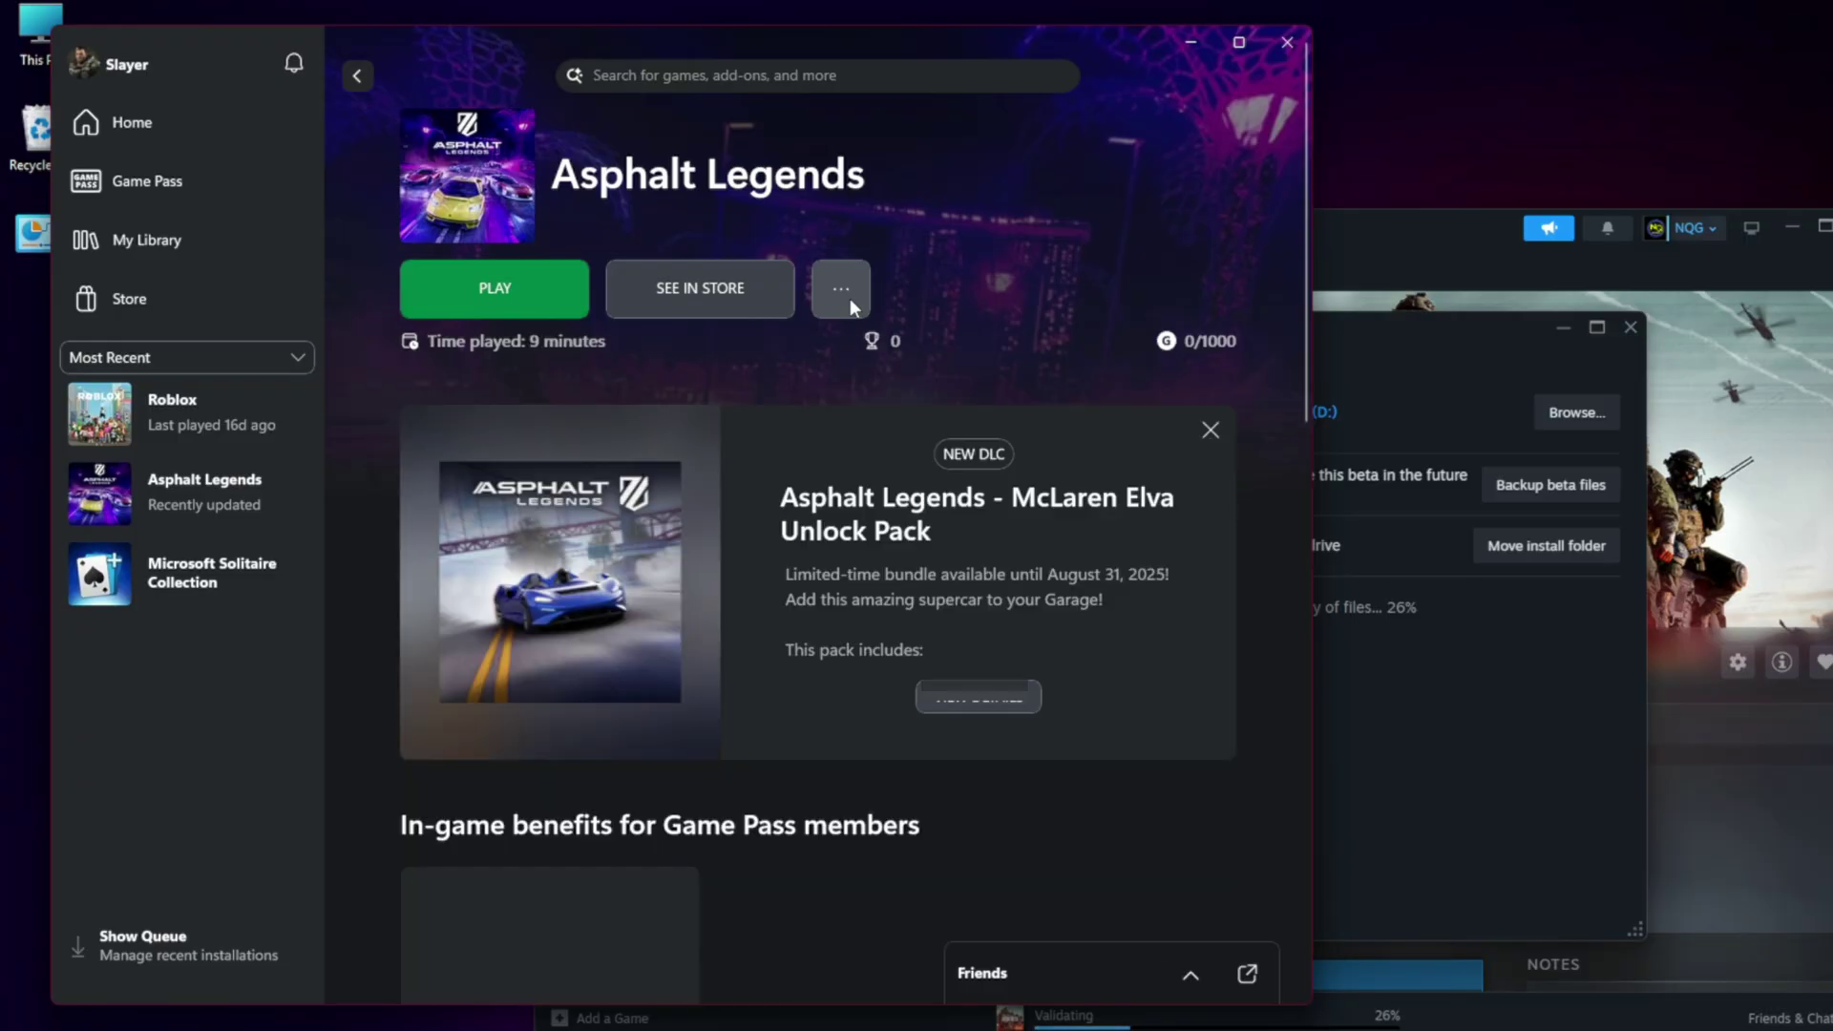
click(844, 293)
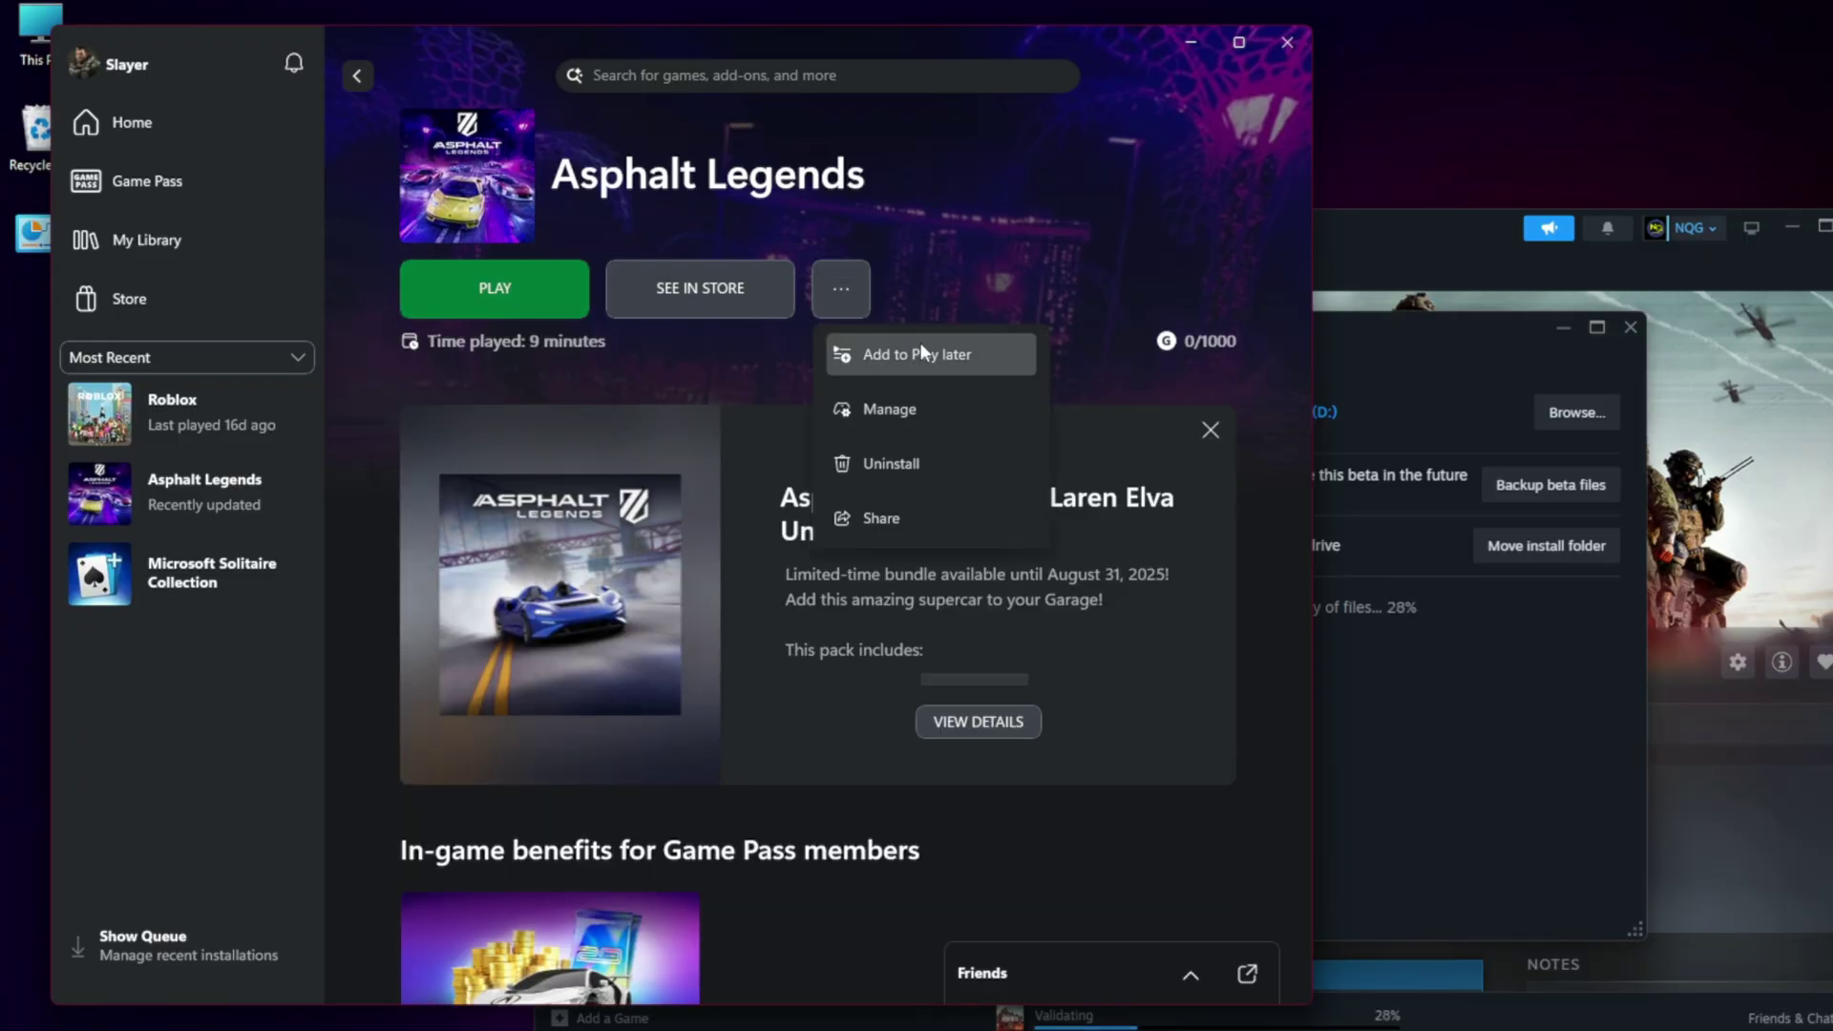
Request Verify and Repair for Asphalt Legends' files from the Files section of Manage.
click(911, 414)
click(755, 285)
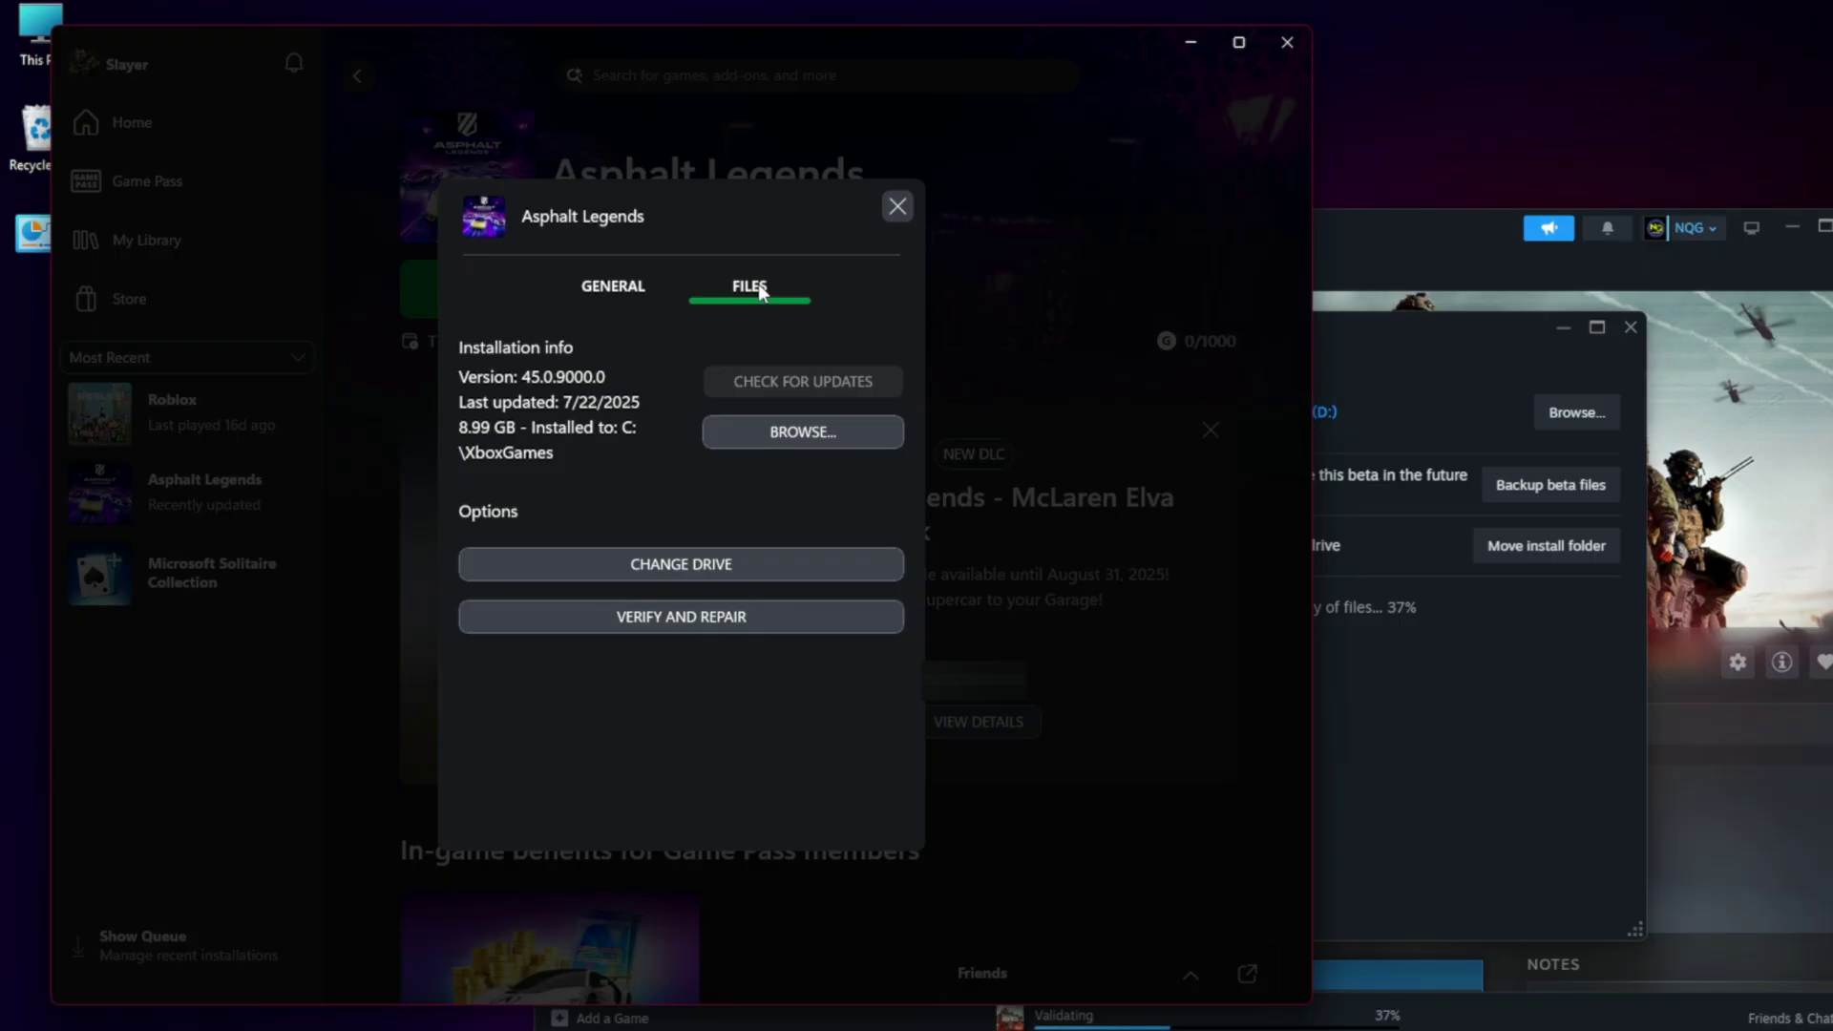
click(668, 622)
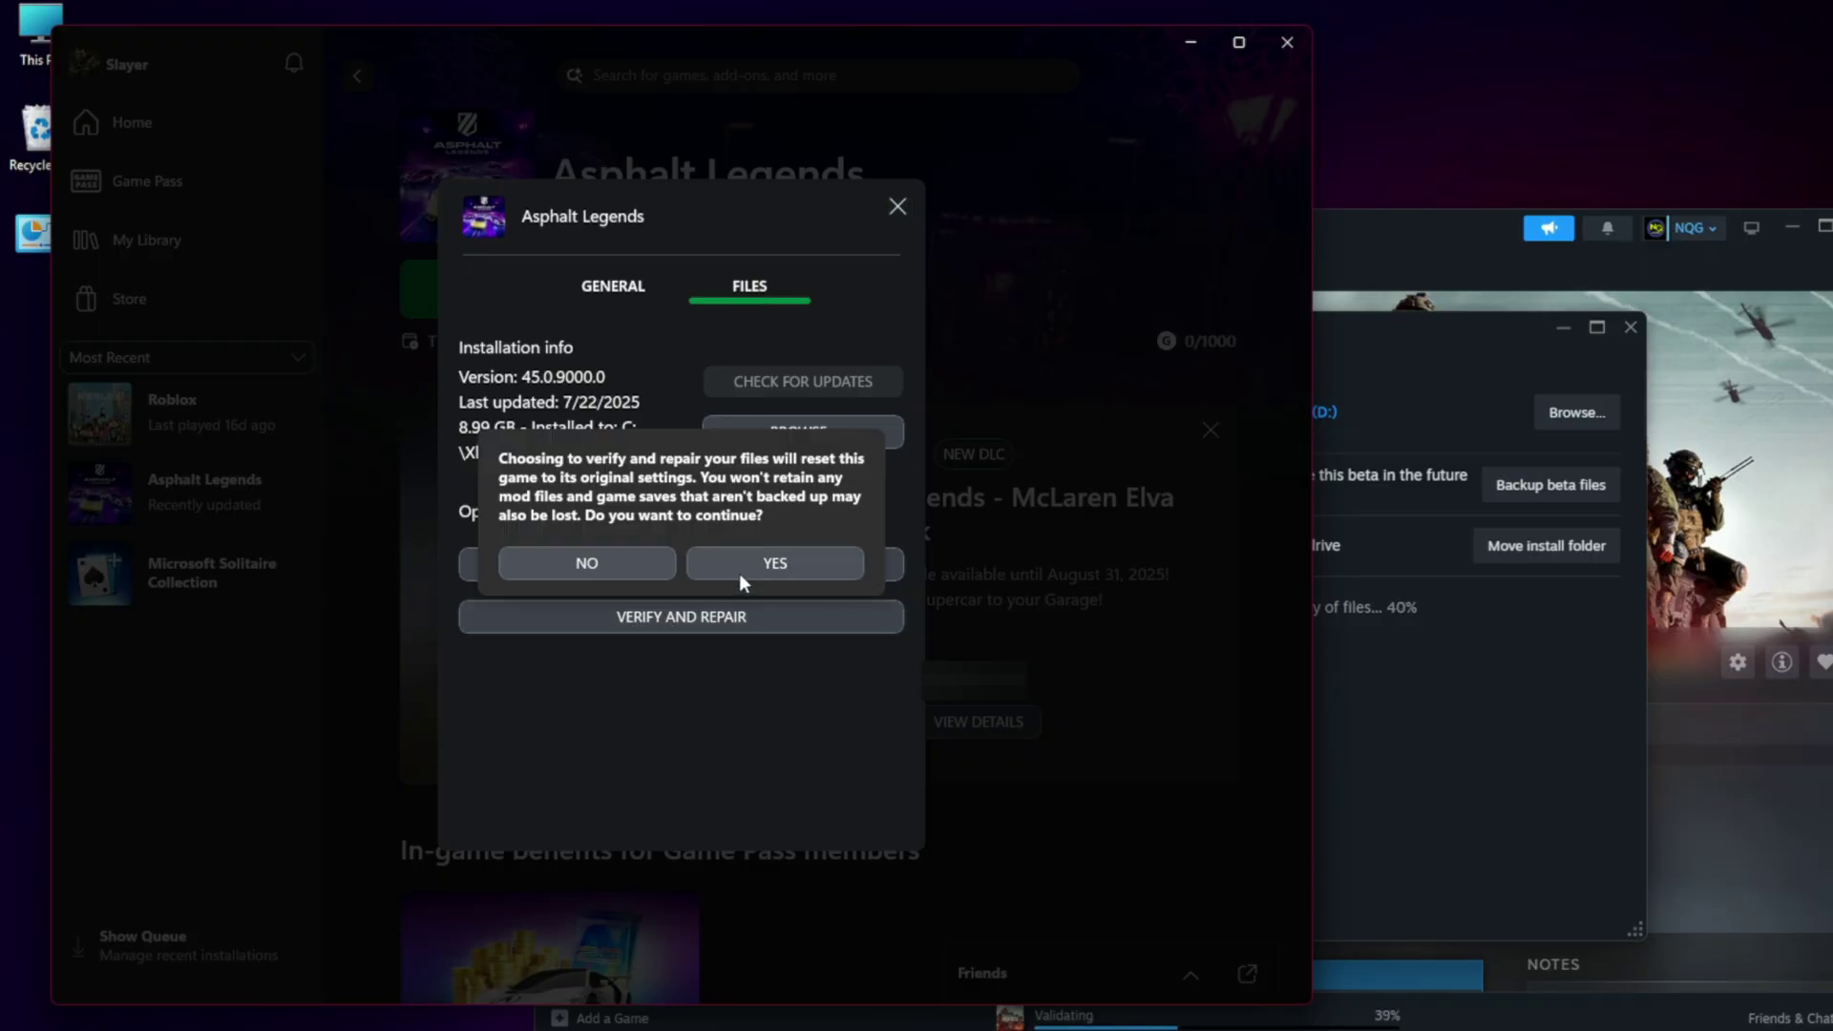